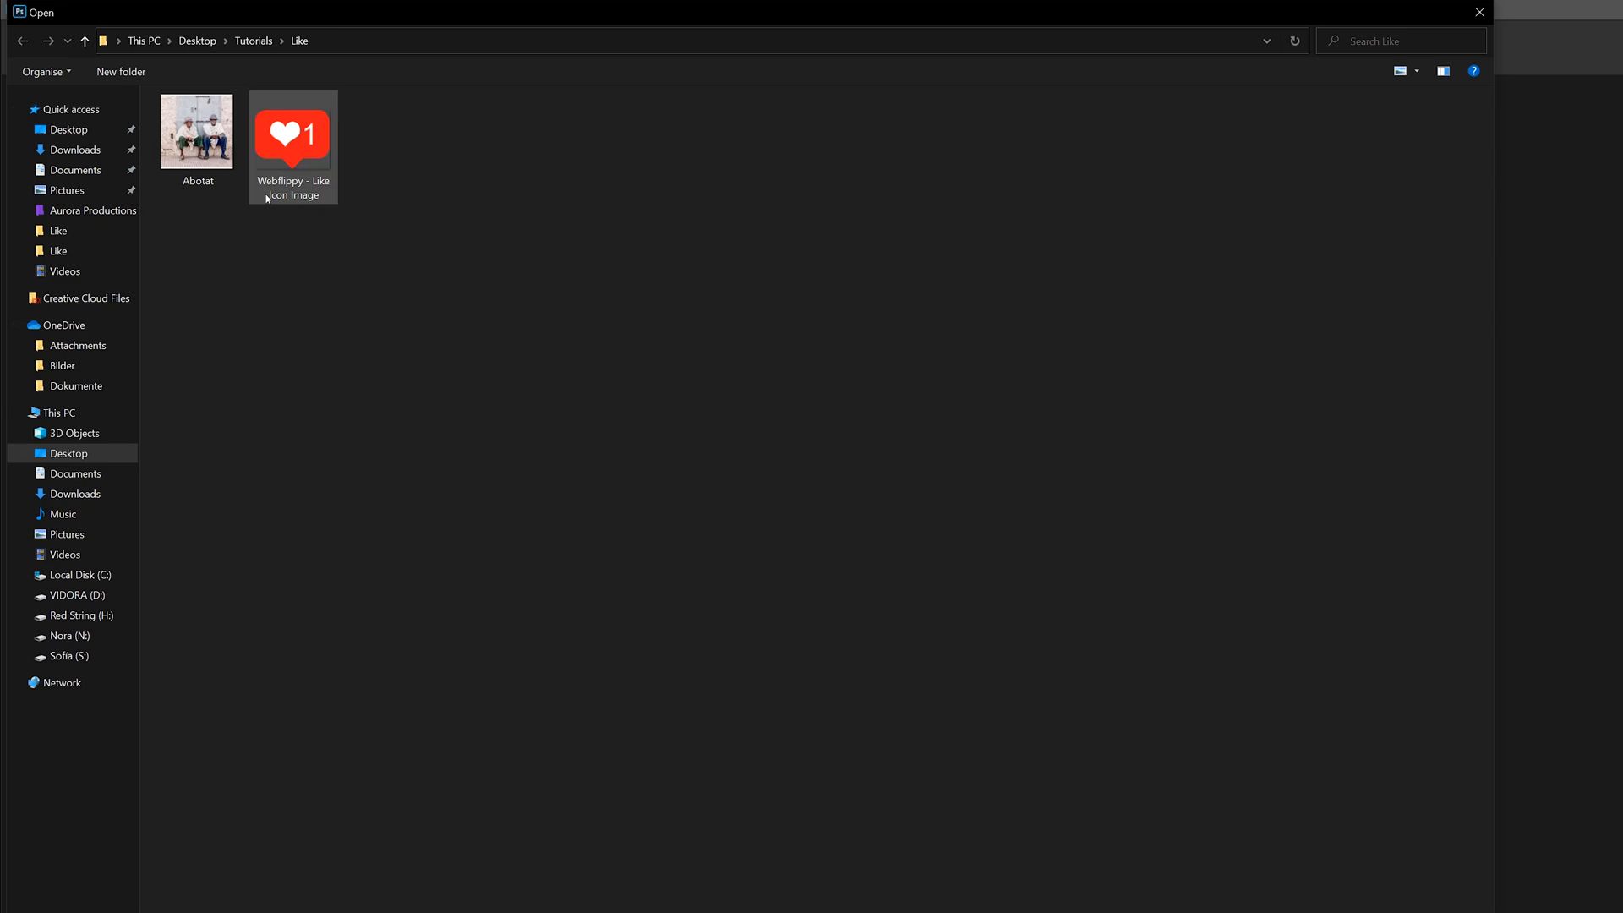
# Open the Abotat image of the two seated men from the Like folder
pyautogui.click(1020, 787)
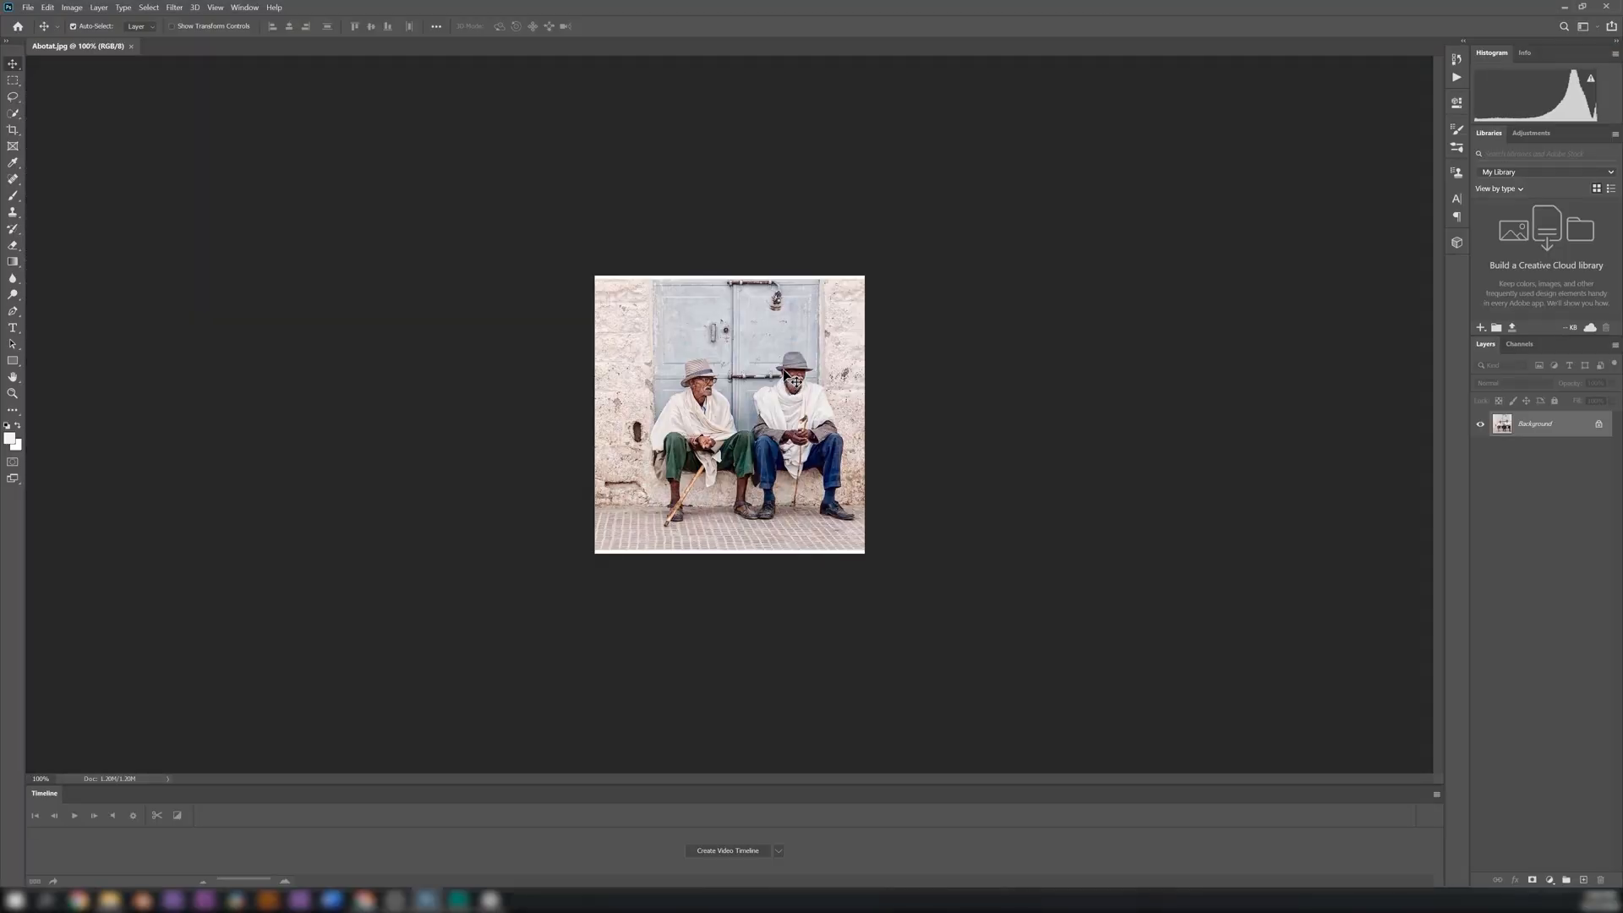
pyautogui.scroll(1, 788, 362)
pyautogui.scroll(-1, 788, 361)
pyautogui.scroll(4, 787, 362)
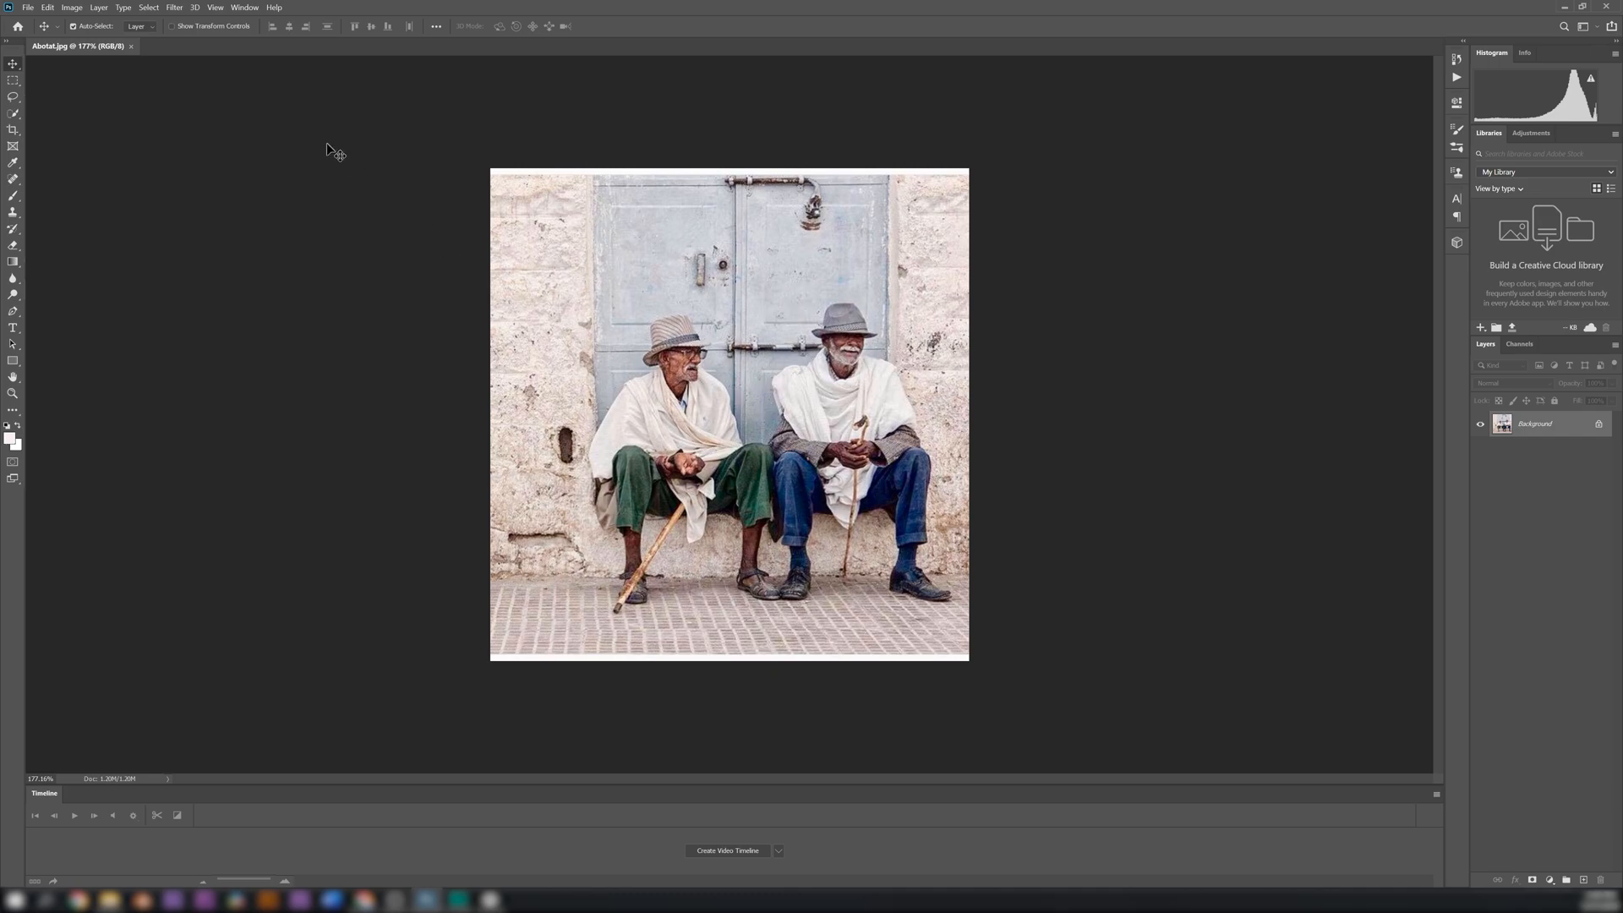
# Place the Webflippy - Like Icon Image file into the photo as a linked object
pyautogui.click(25, 7)
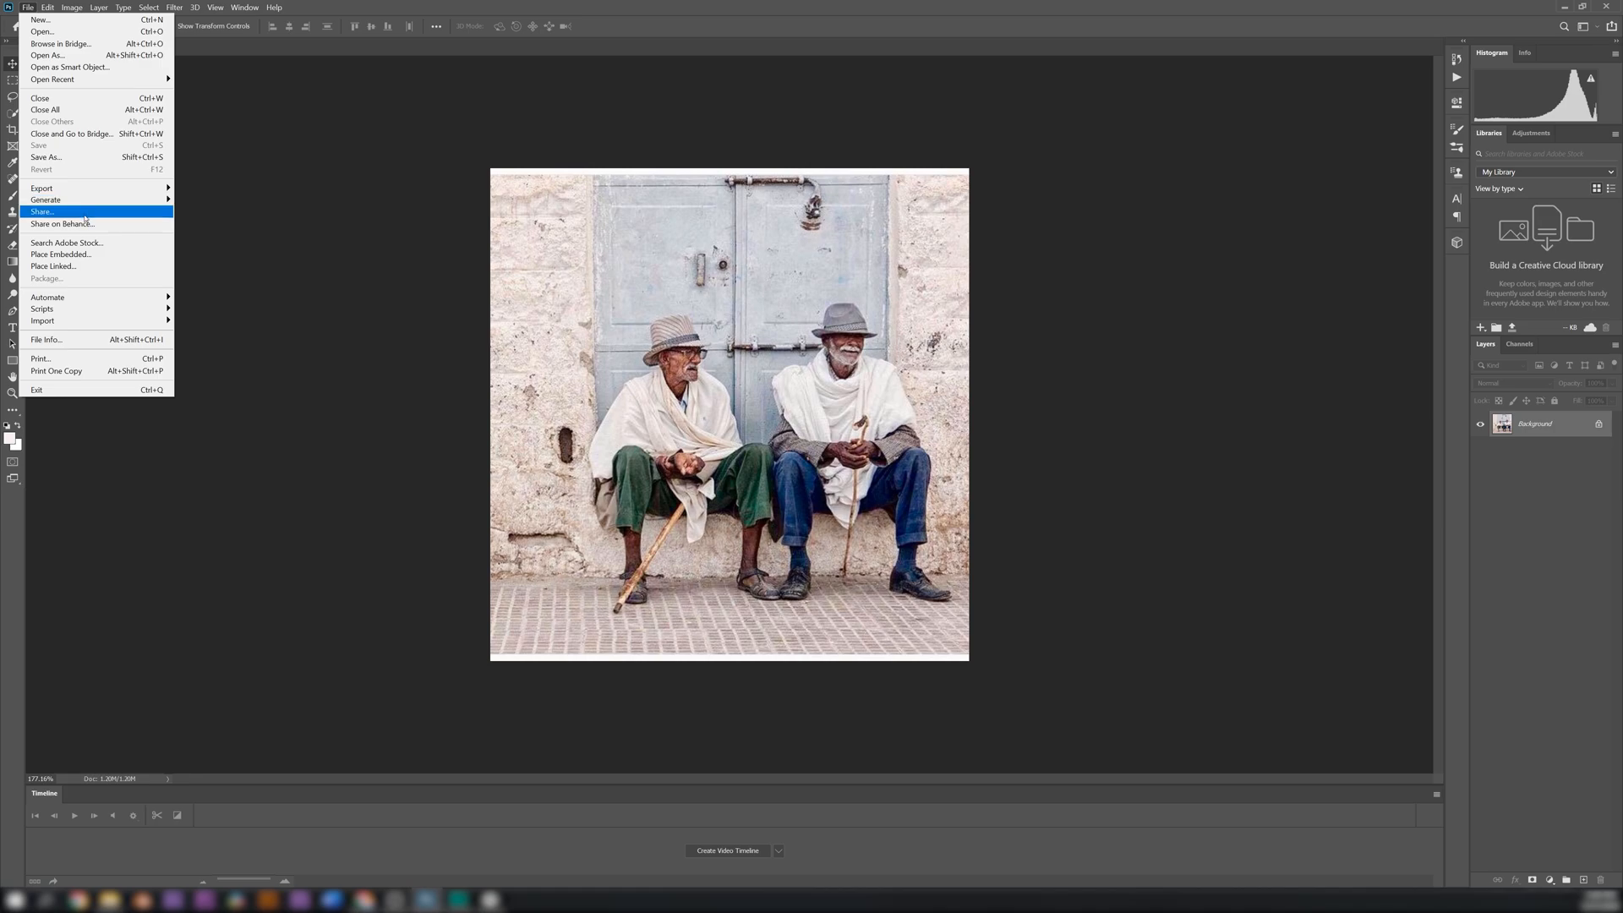
pyautogui.click(68, 267)
pyautogui.click(203, 105)
pyautogui.click(1045, 768)
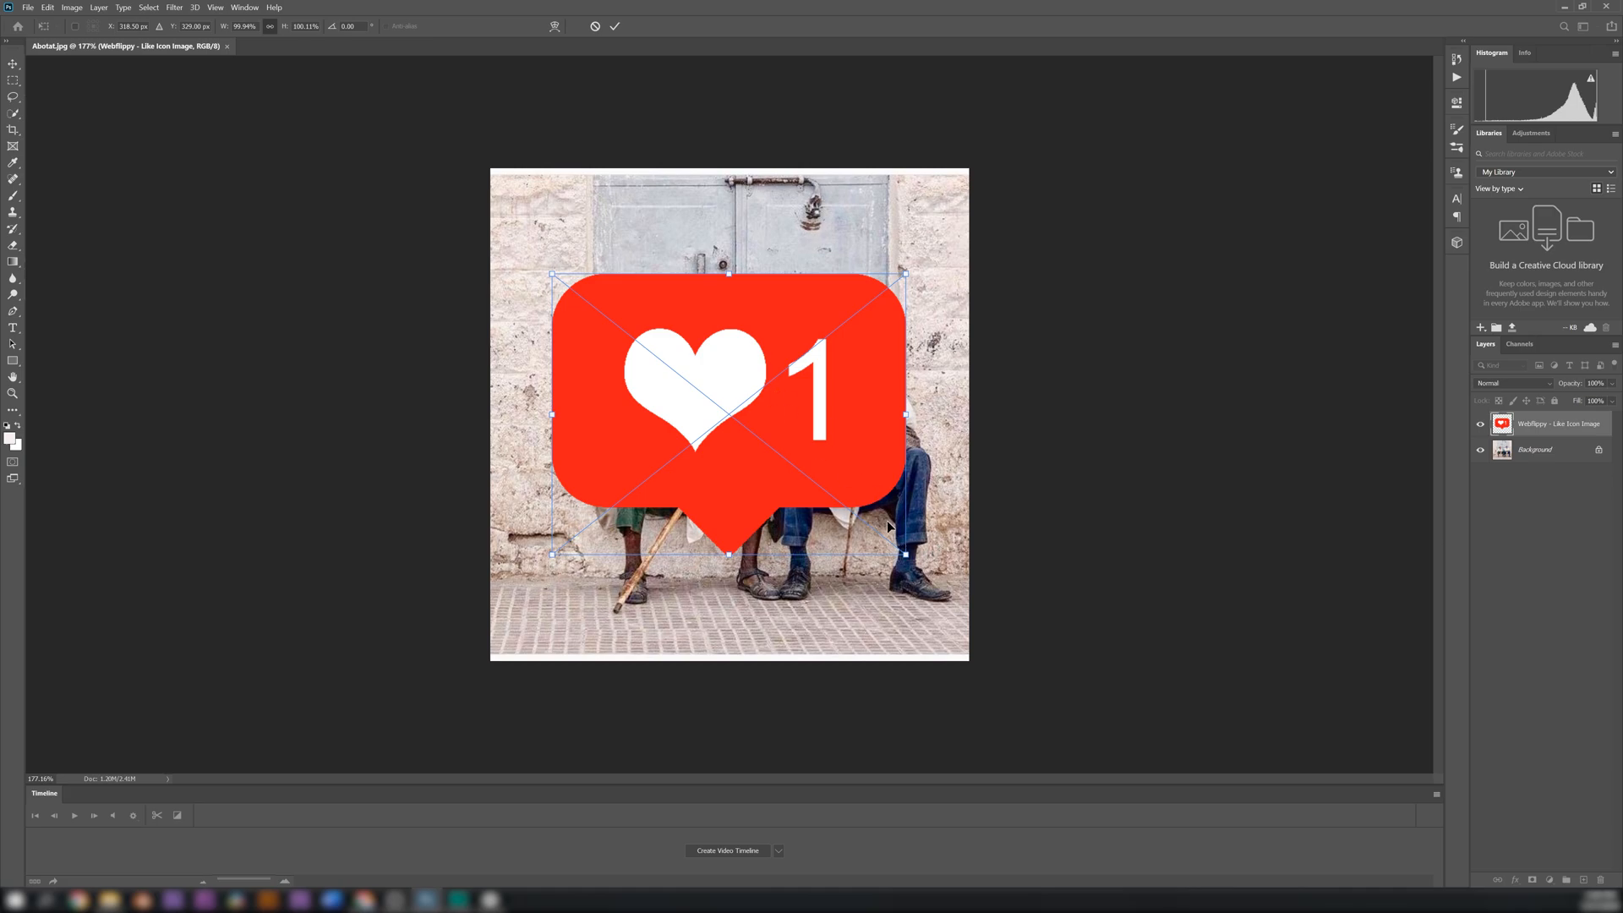
# Scale the placed like icon to about 43% and position it over the door above the two men
pyautogui.moveTo(904, 552); pyautogui.dragTo(824, 300)
pyautogui.moveTo(766, 246); pyautogui.dragTo(758, 250)
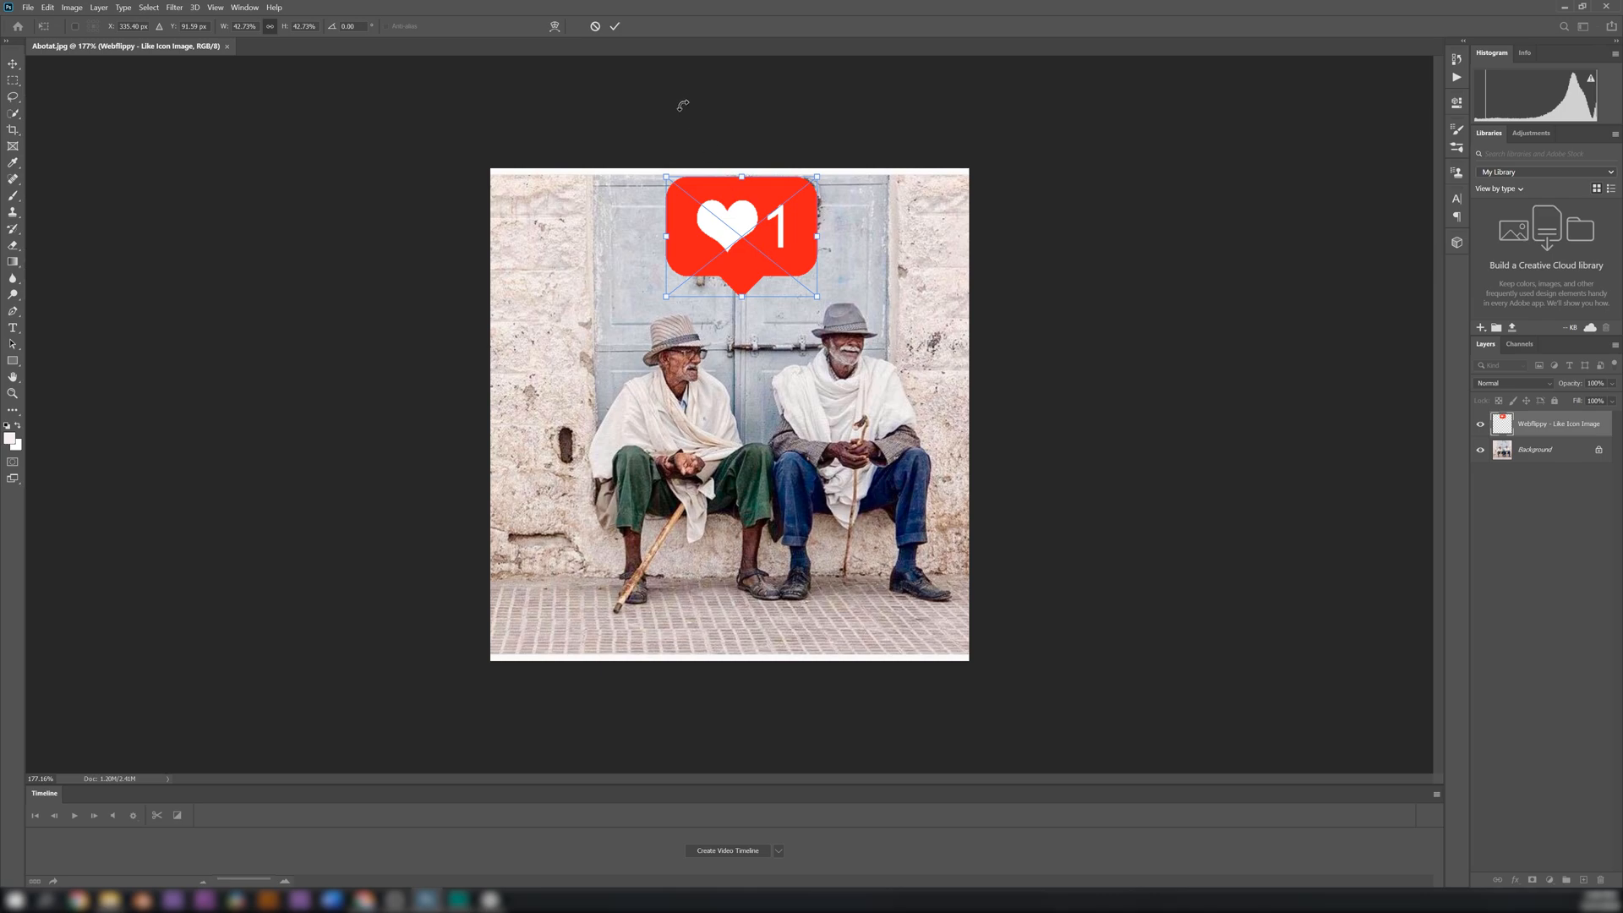
pyautogui.click(618, 26)
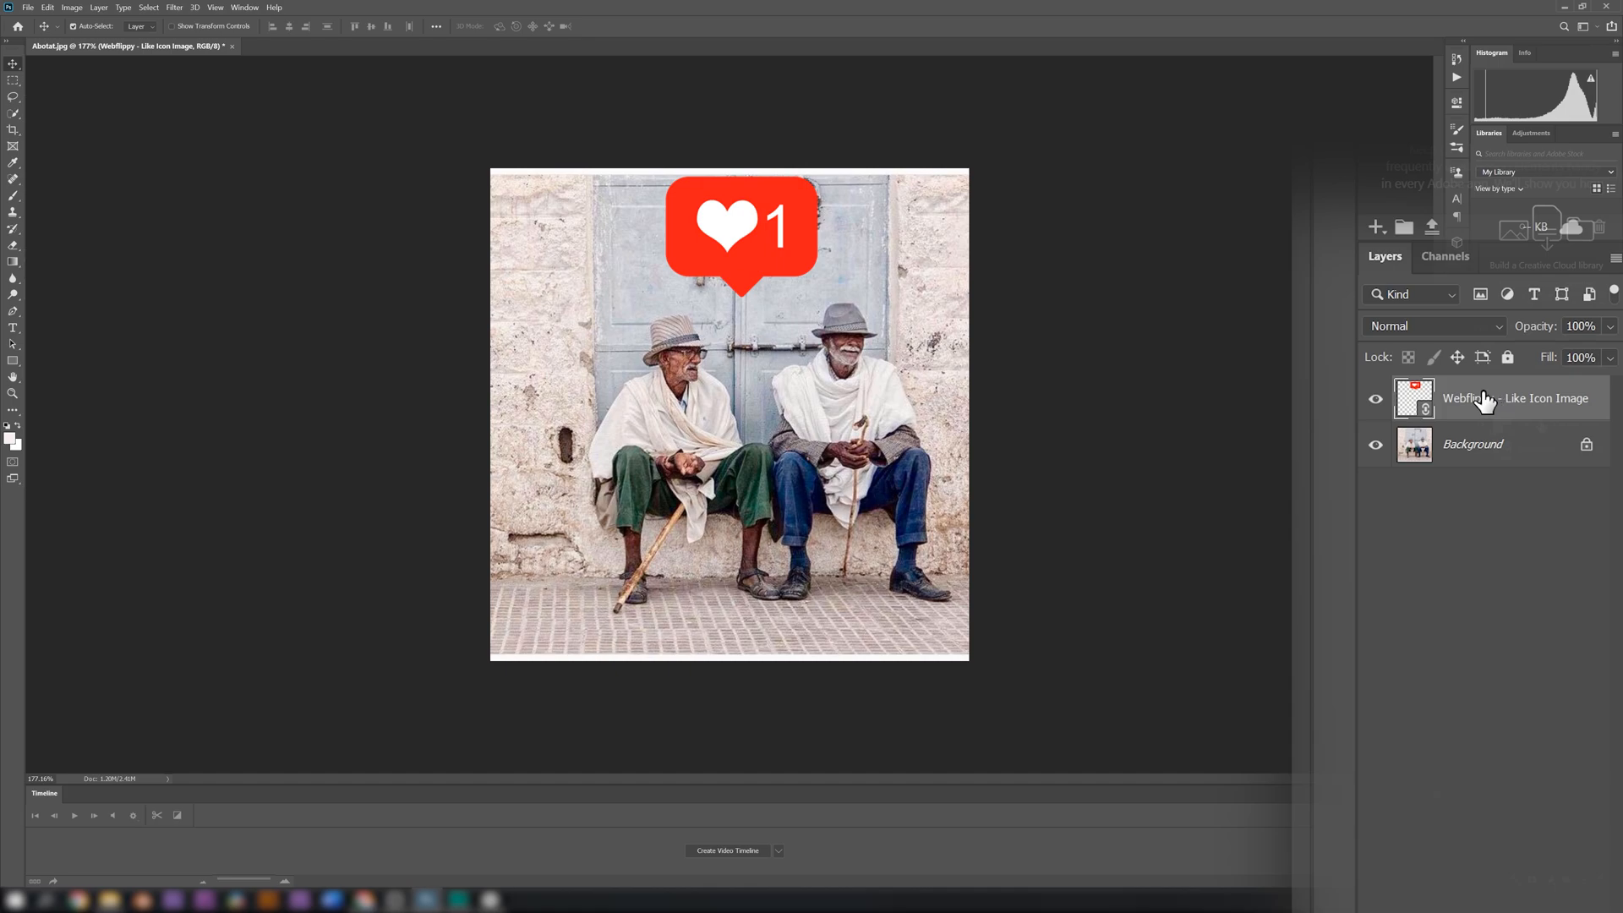
# Rename the icon layer as Like and put it in a new layer group
pyautogui.doubleClick(1484, 399)
pyautogui.write('Liewk')
pyautogui.press('BackSpace')
pyautogui.press('BackSpace')
pyautogui.press('BackSpace')
pyautogui.press('BackSpace')
pyautogui.press('BackSpace')
pyautogui.write('Like')
pyautogui.press('Return')
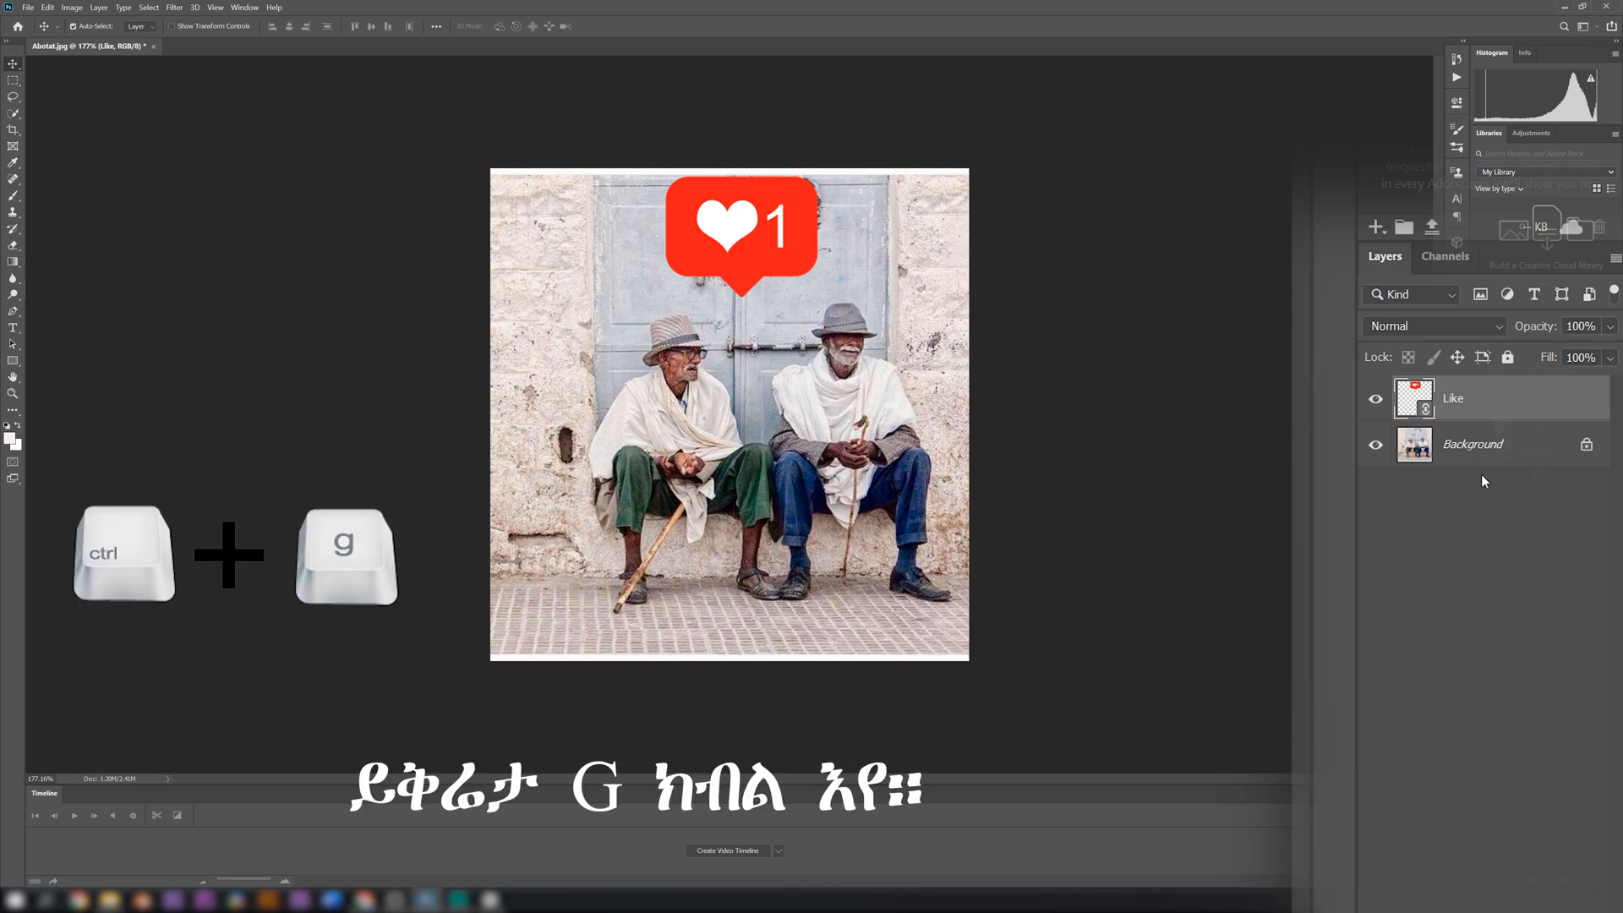
pyautogui.hotkey('ctrl', 'g')
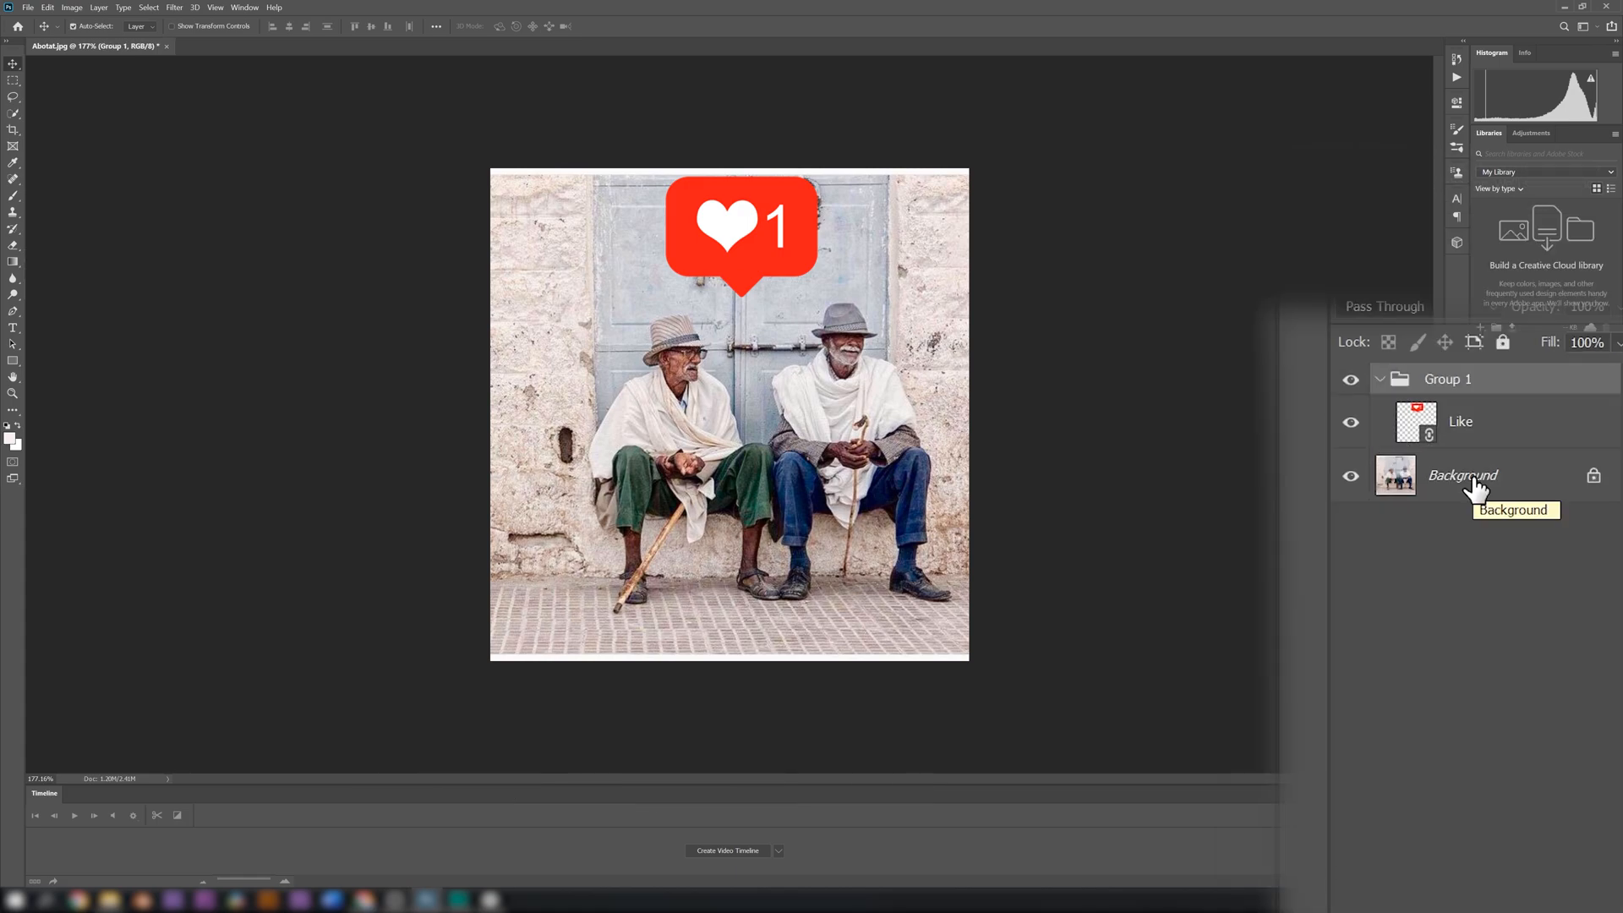
# Duplicate the Like layer inside the group and set the copy's blend mode to Screen
pyautogui.click(1540, 442)
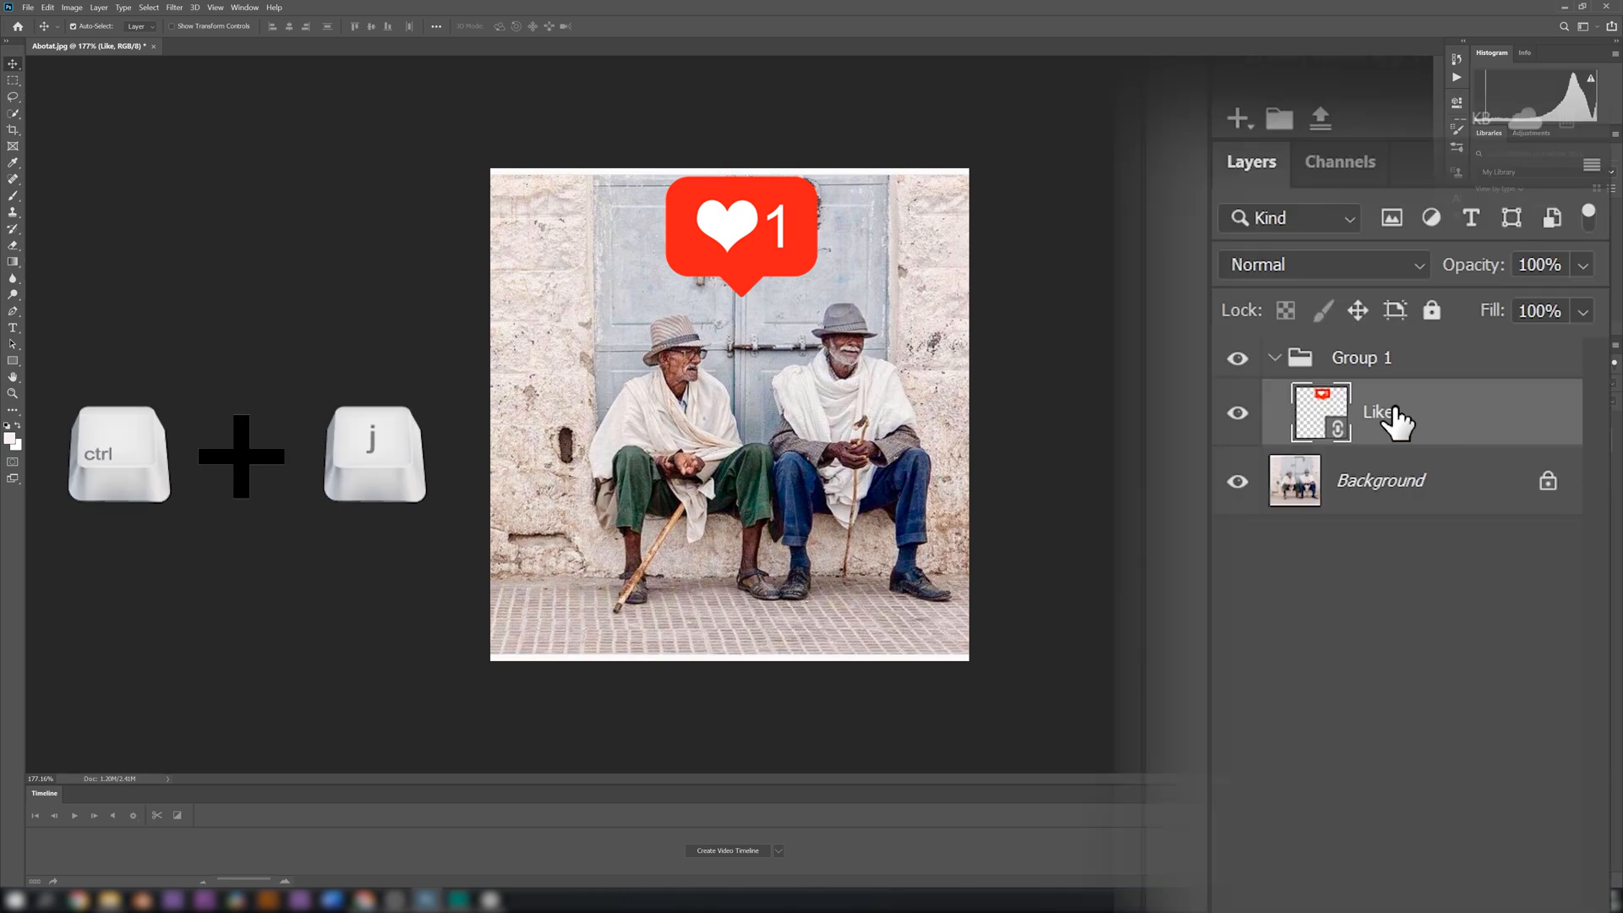
pyautogui.hotkey('ctrl', 'j')
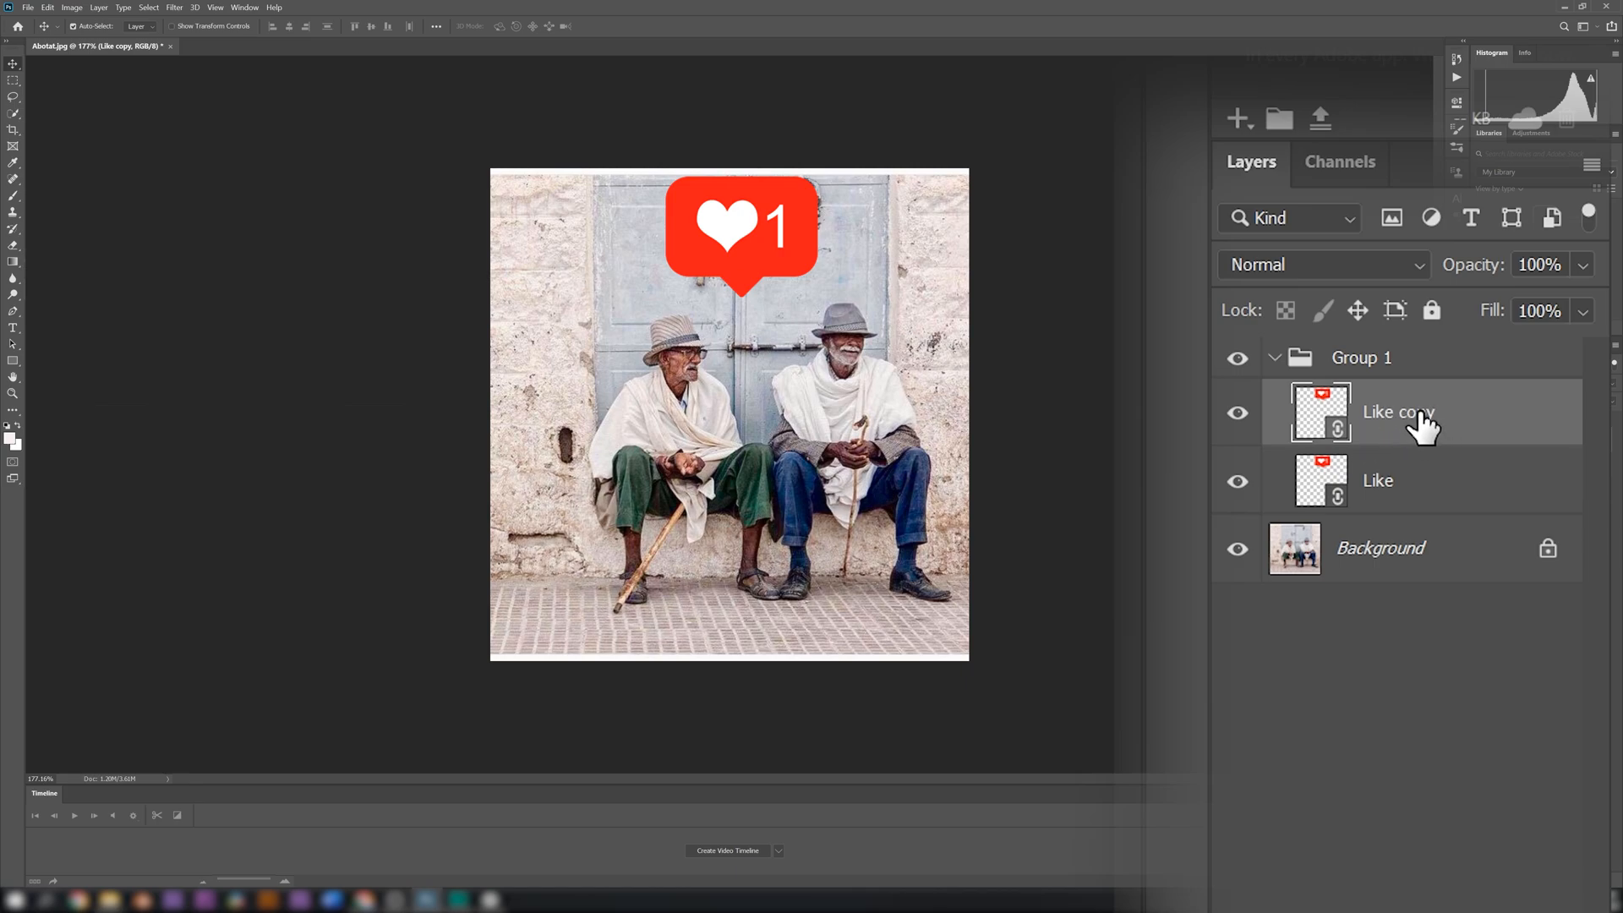
pyautogui.click(1389, 264)
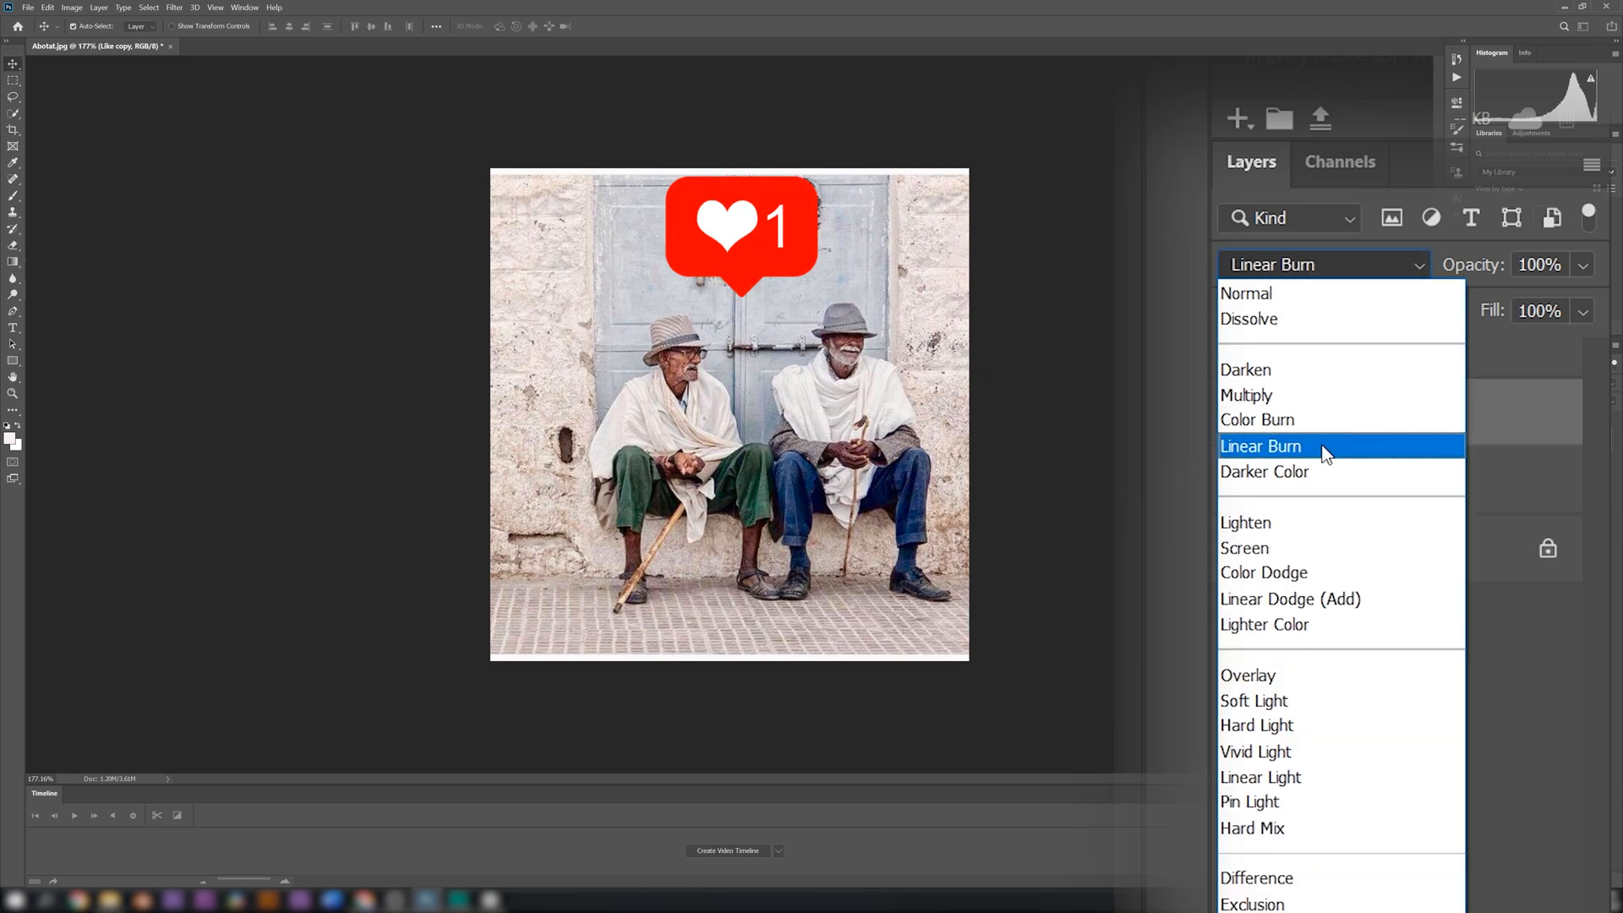
pyautogui.click(1293, 547)
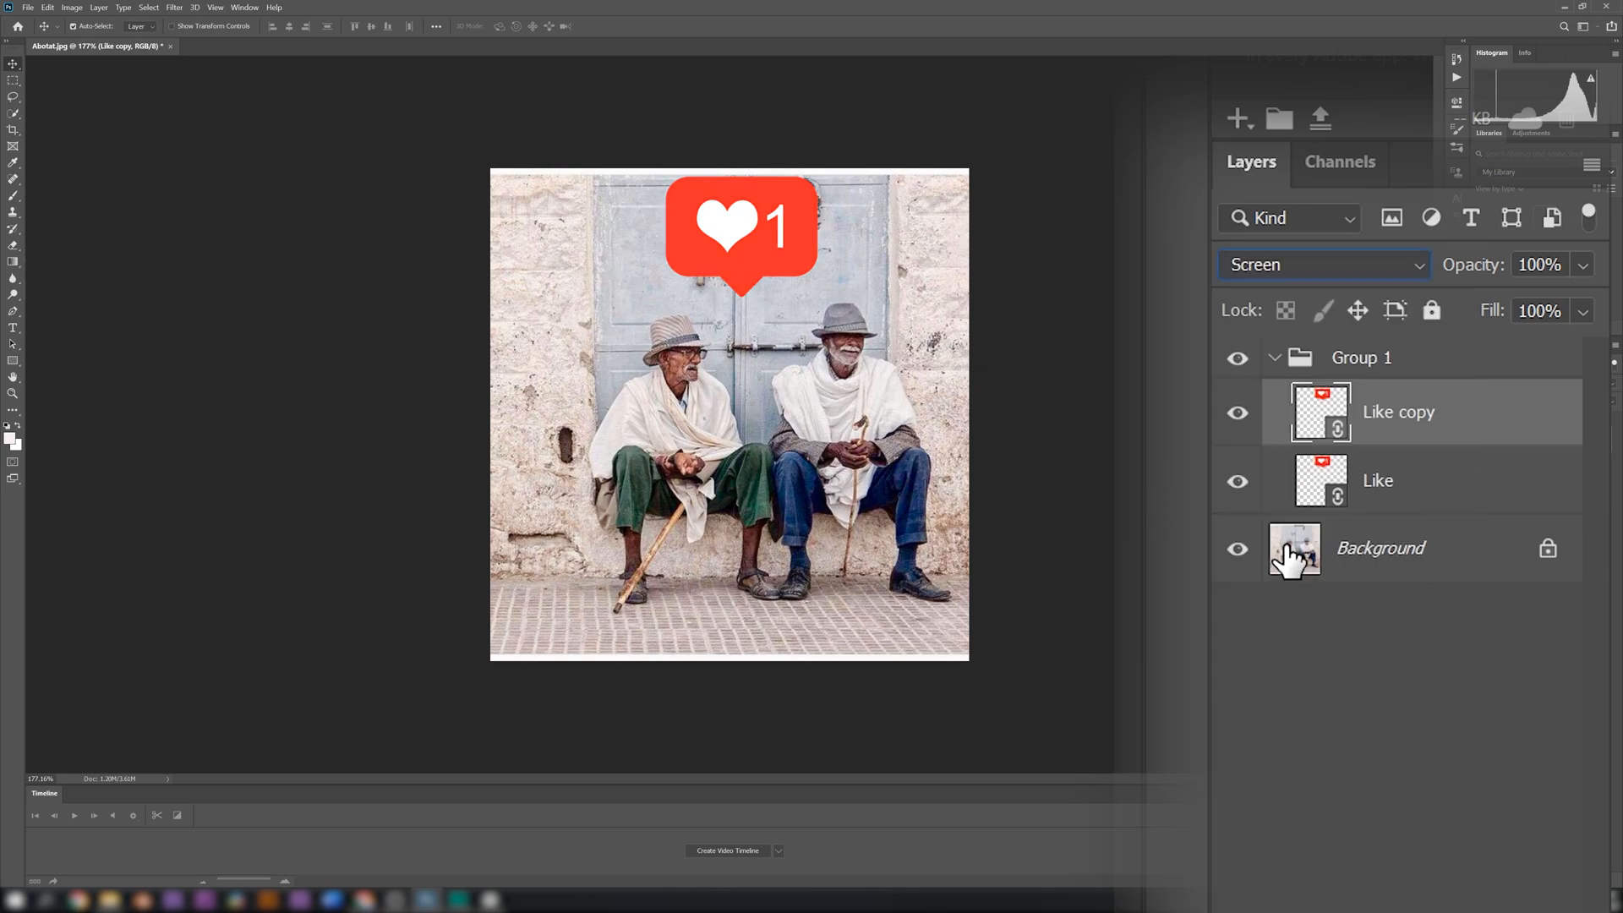
# Toggle the original Like layer's visibility to examine how the Screen copy blends with the photo
pyautogui.click(1237, 480)
pyautogui.click(1238, 482)
pyautogui.click(1237, 482)
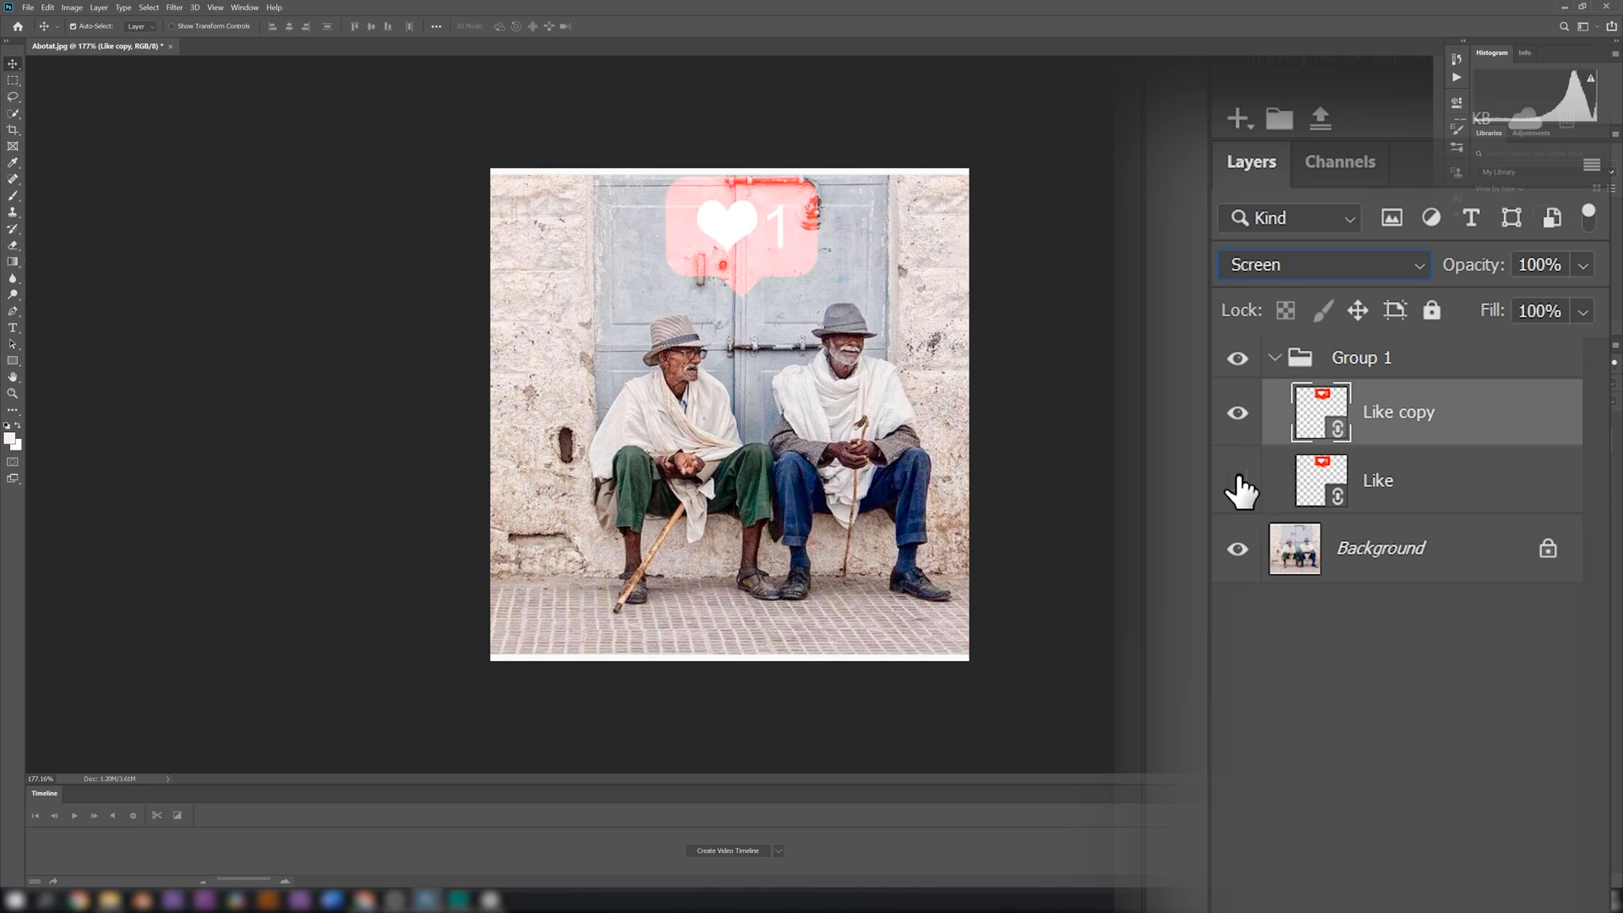
pyautogui.click(1238, 482)
pyautogui.click(1237, 482)
pyautogui.click(1237, 481)
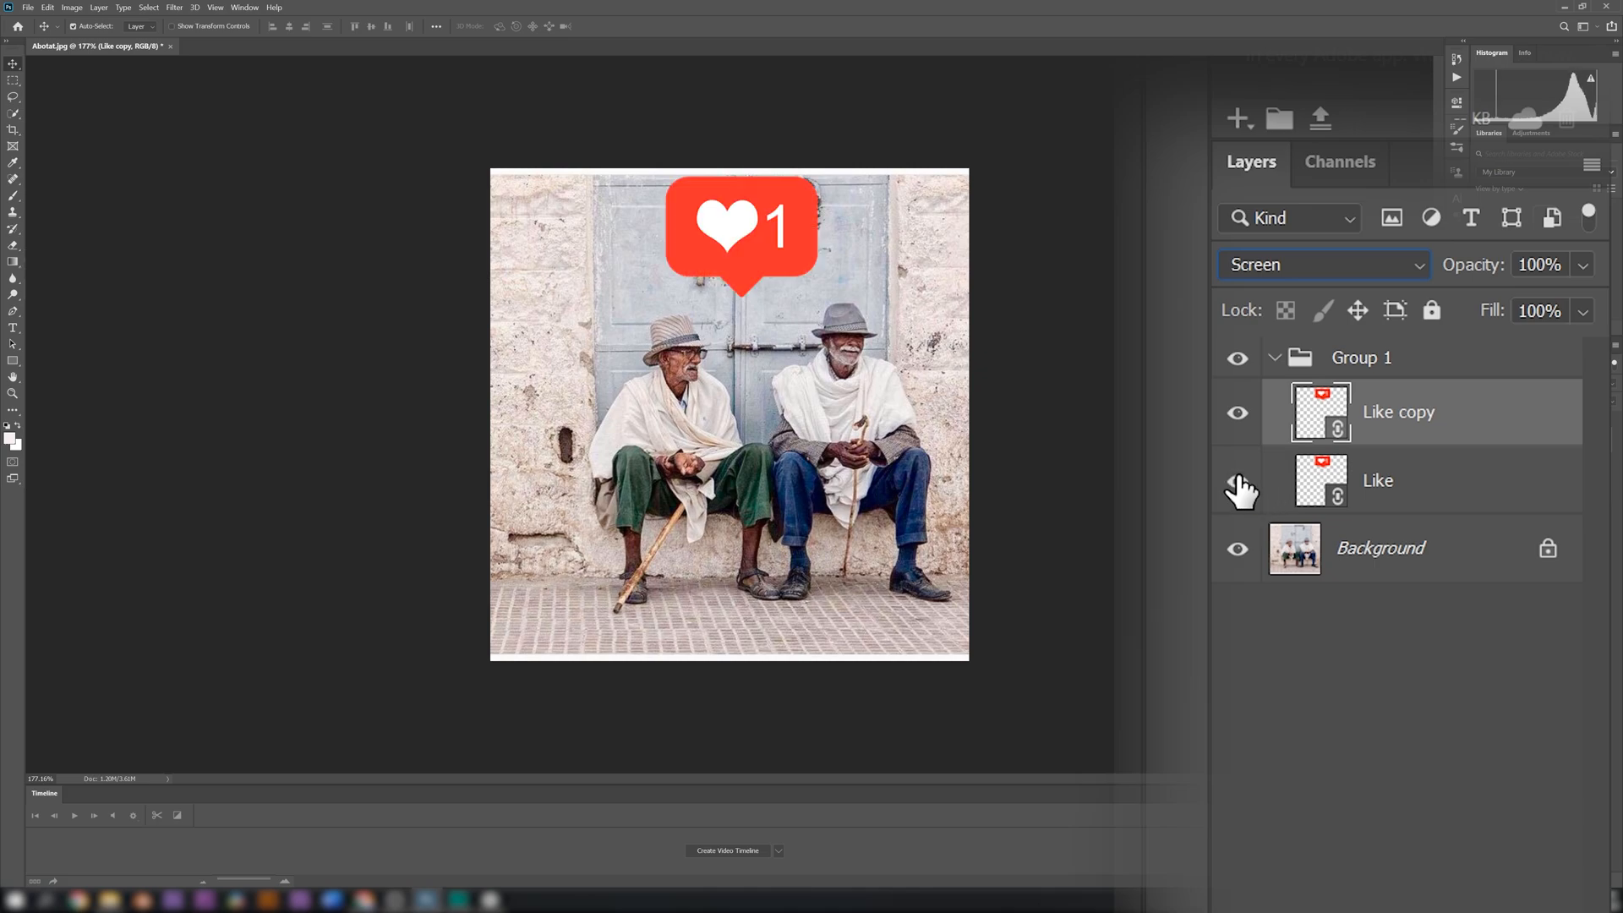
pyautogui.click(1237, 482)
pyautogui.click(1237, 481)
pyautogui.click(1237, 482)
pyautogui.click(1237, 482)
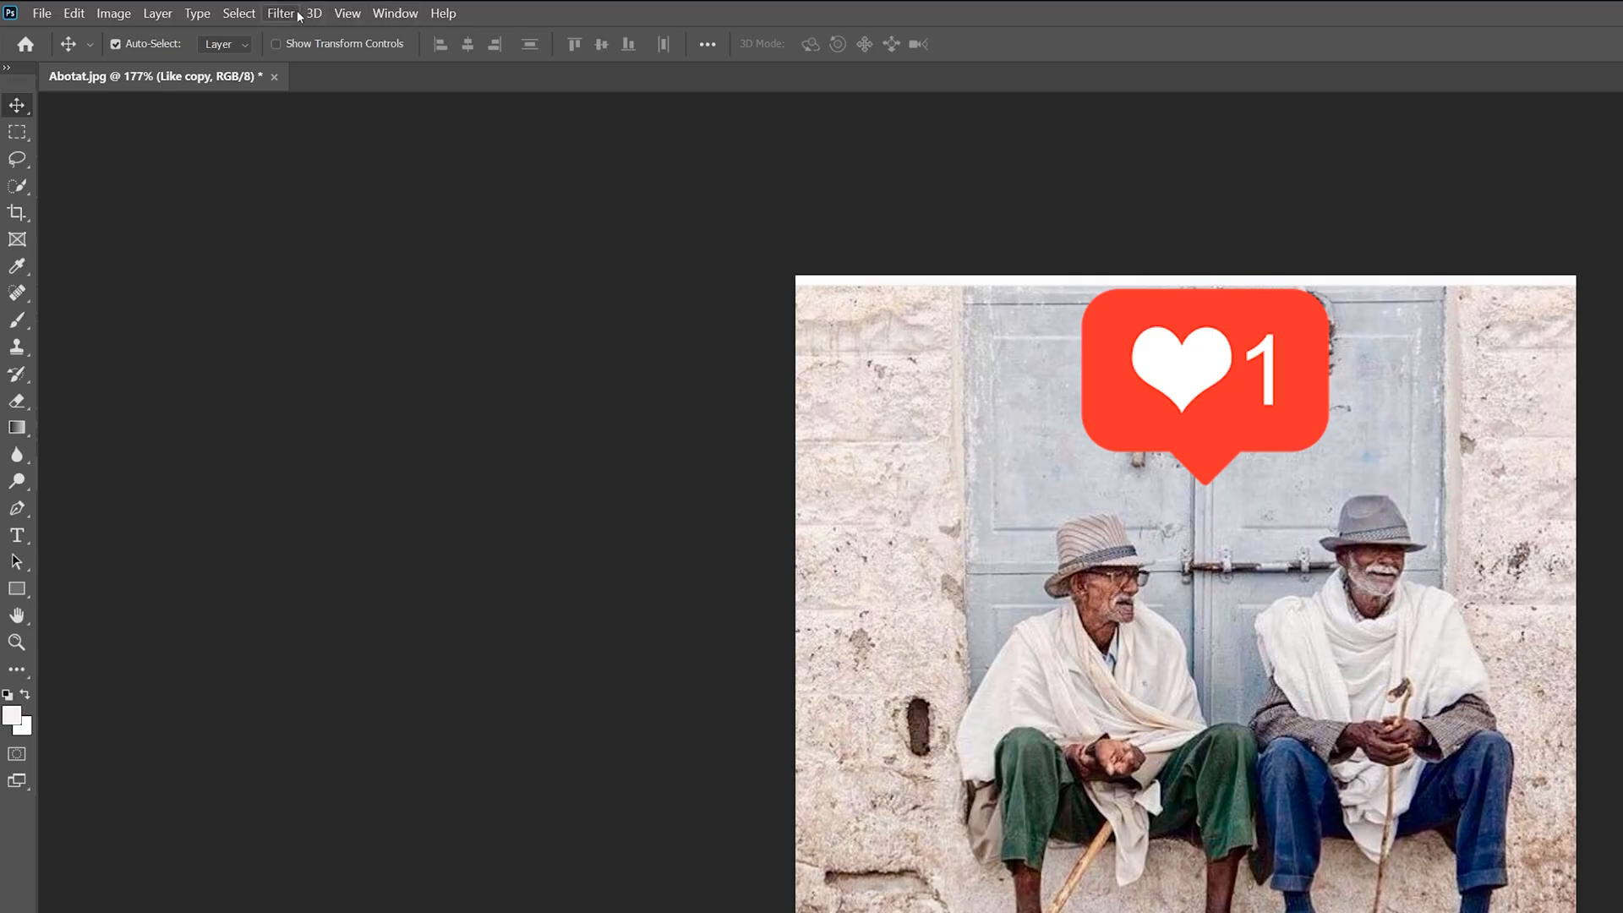
# Apply a Gaussian Blur with a 5-pixel radius to the Like copy layer
pyautogui.click(174, 7)
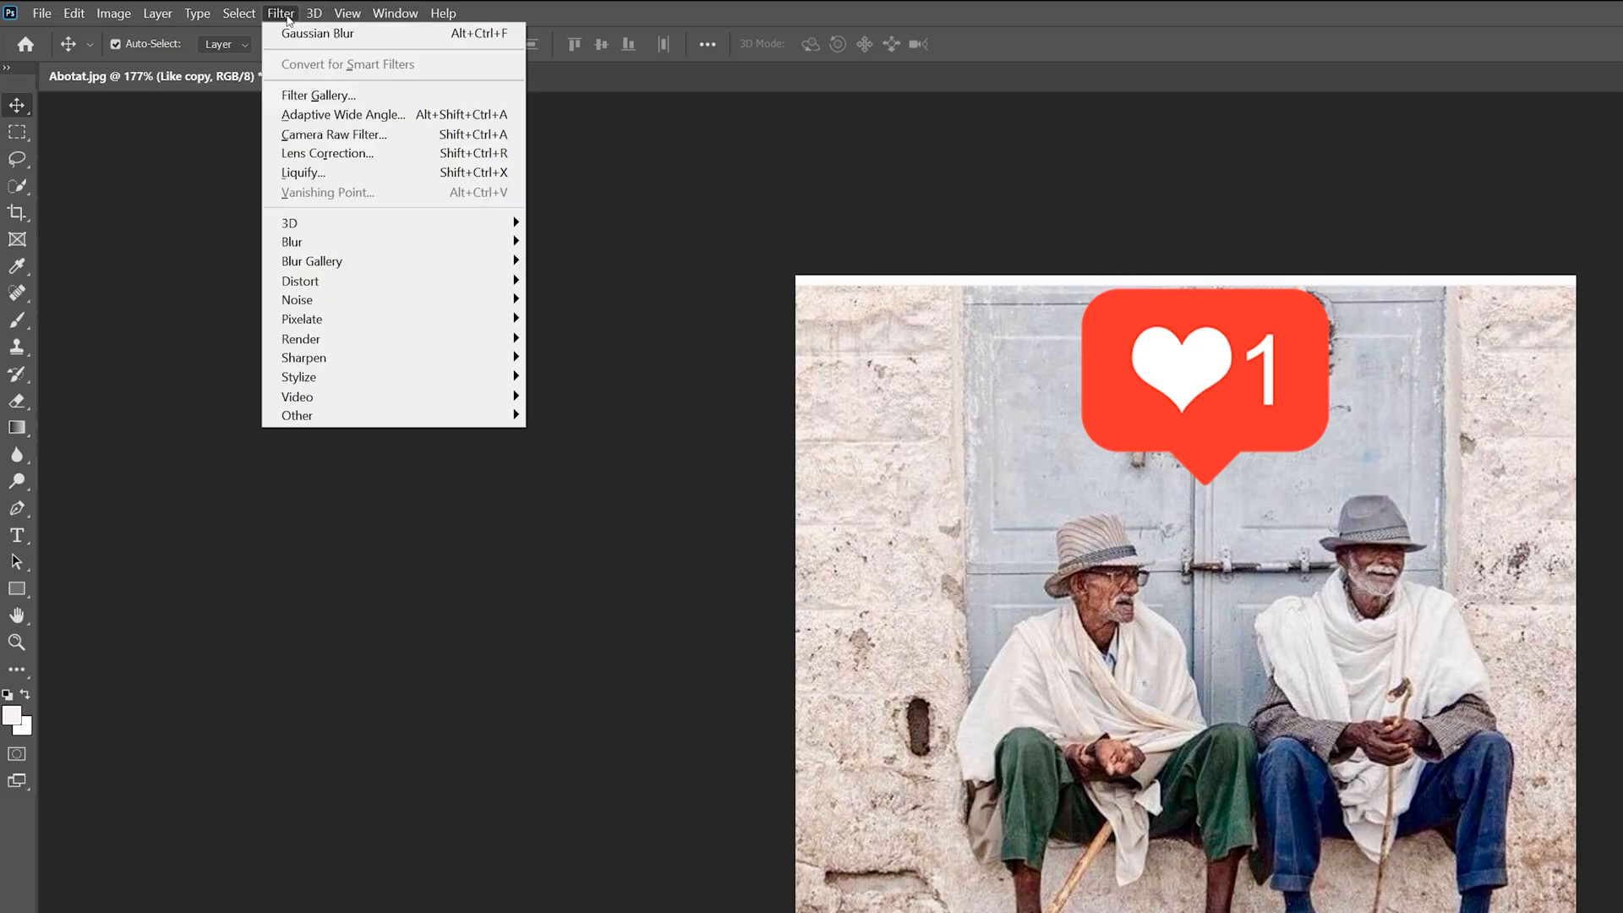
pyautogui.moveTo(473, 242)
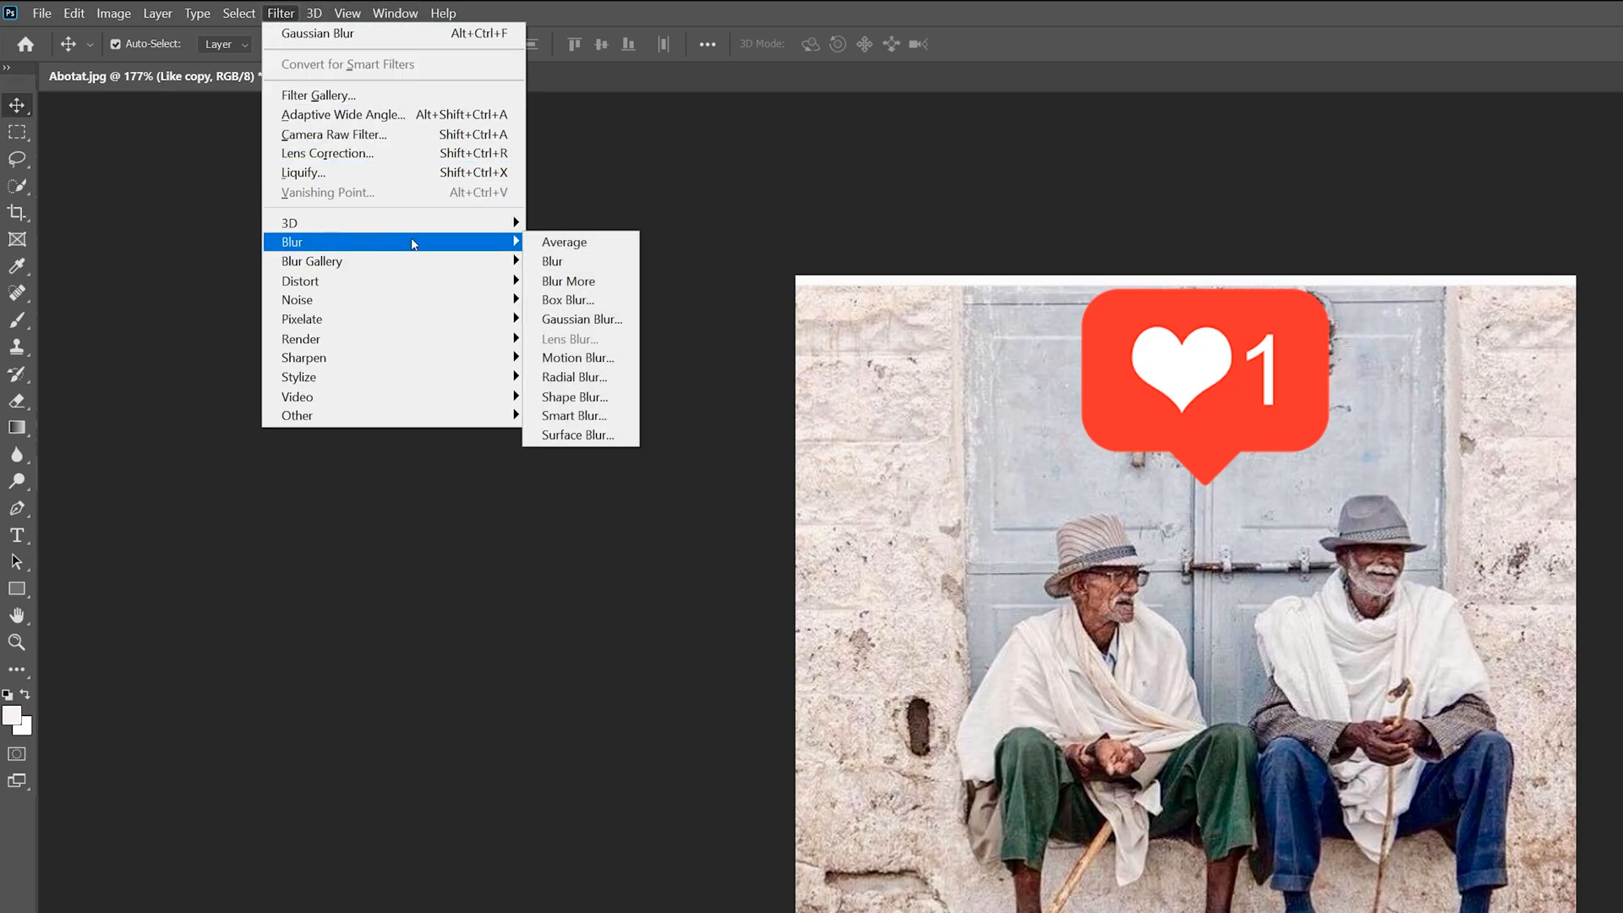
pyautogui.click(606, 320)
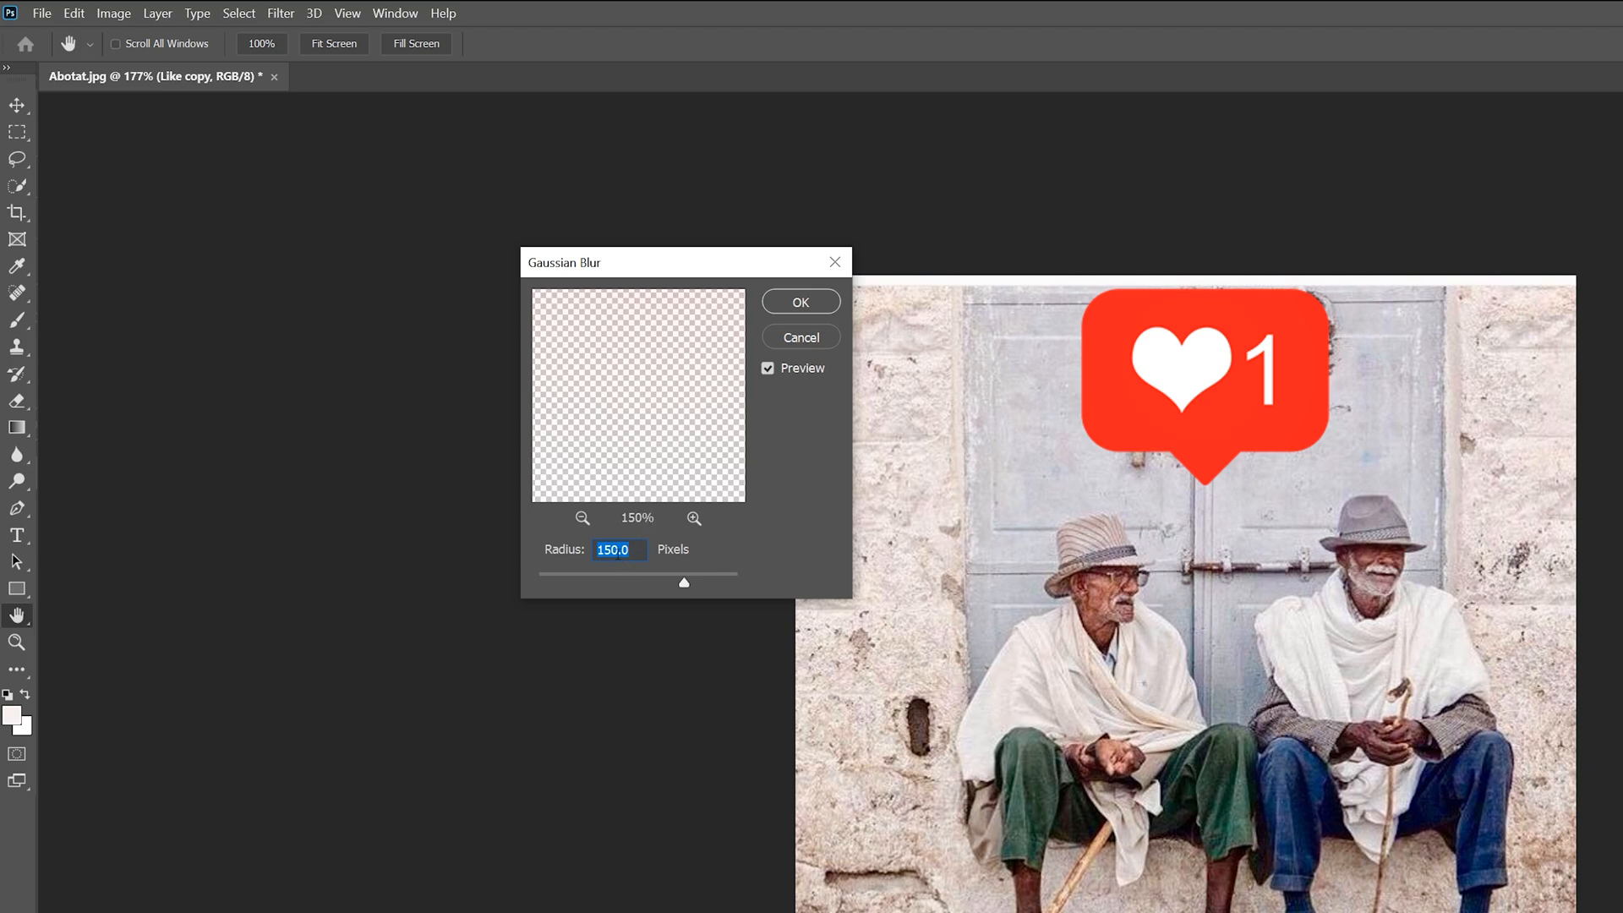
pyautogui.write('5')
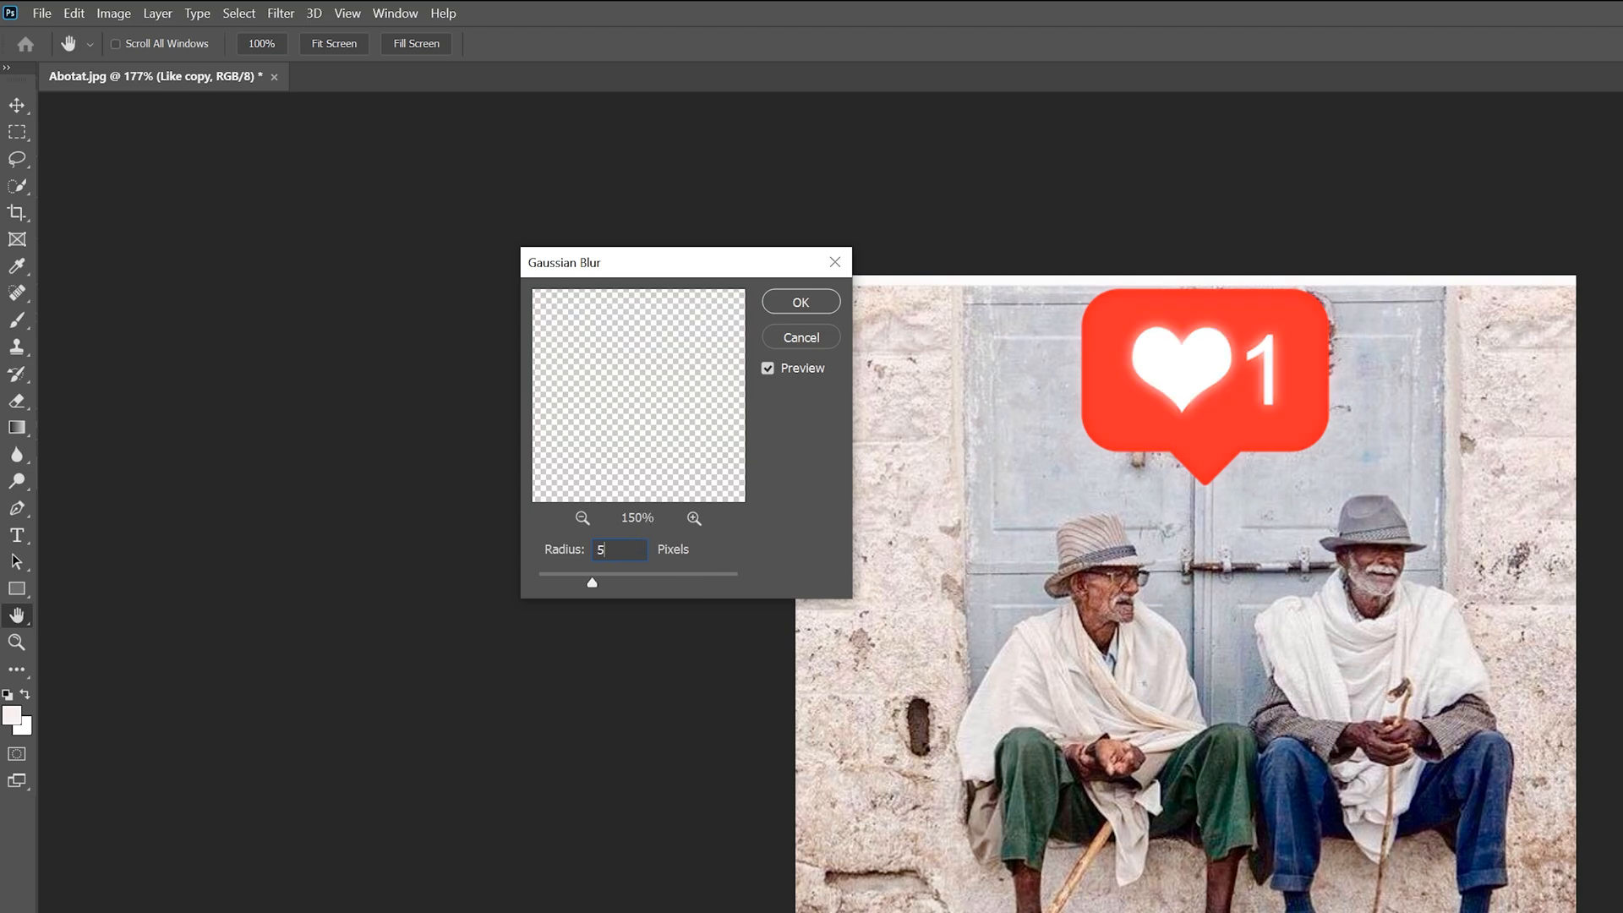
pyautogui.click(801, 301)
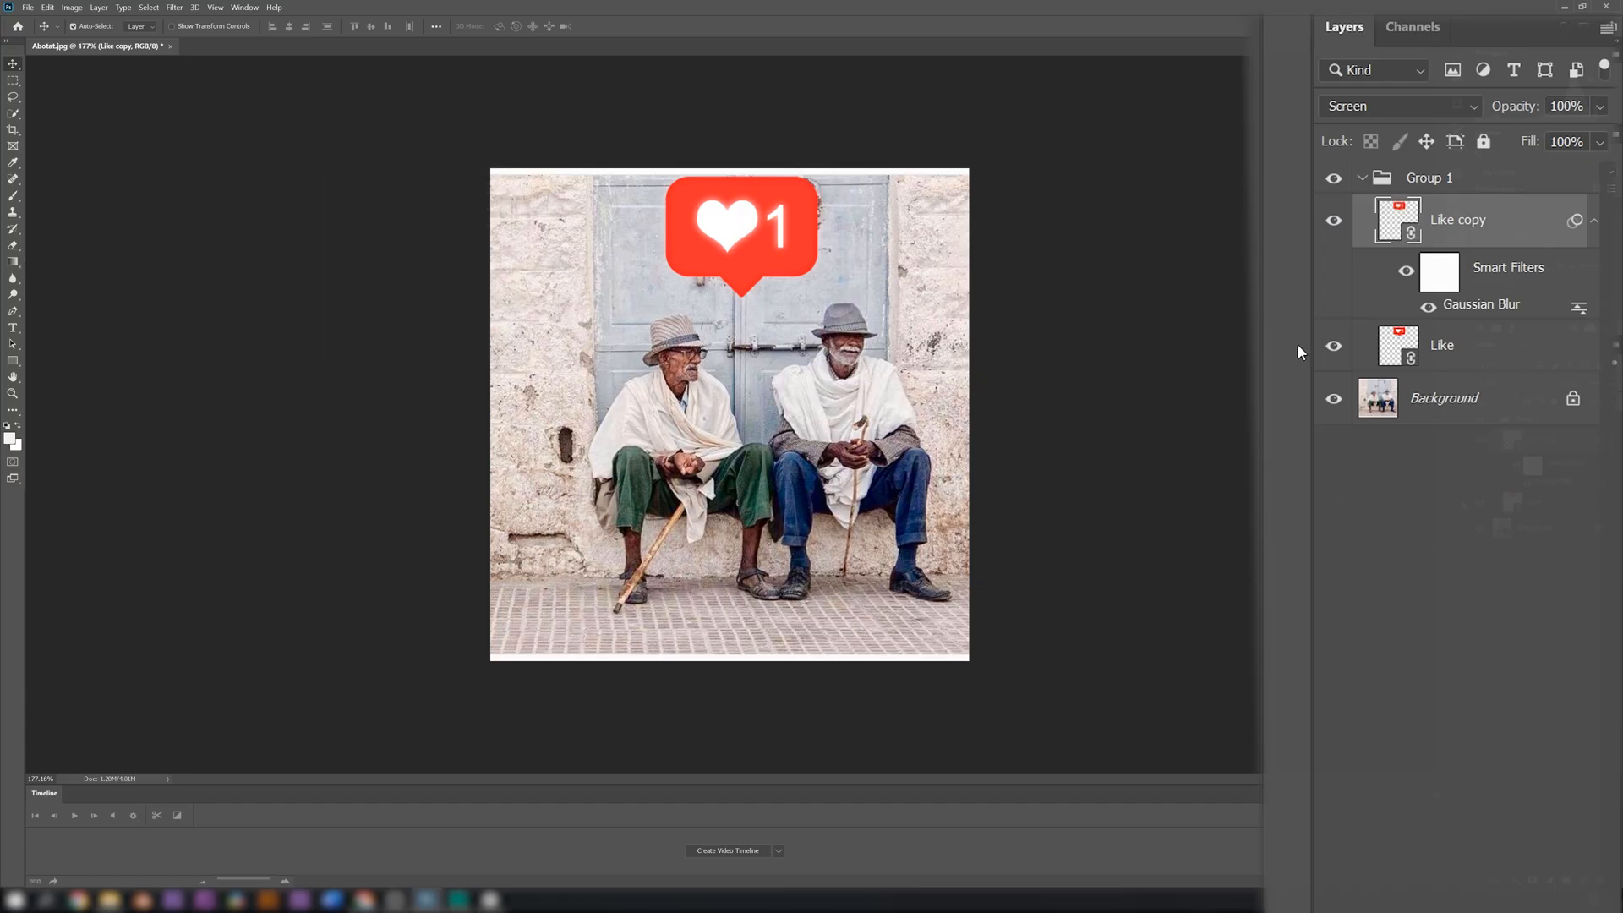
# Hide and show the original Like layer repeatedly to examine the blurred copy's glow
pyautogui.click(1341, 349)
pyautogui.click(1341, 350)
pyautogui.click(1340, 350)
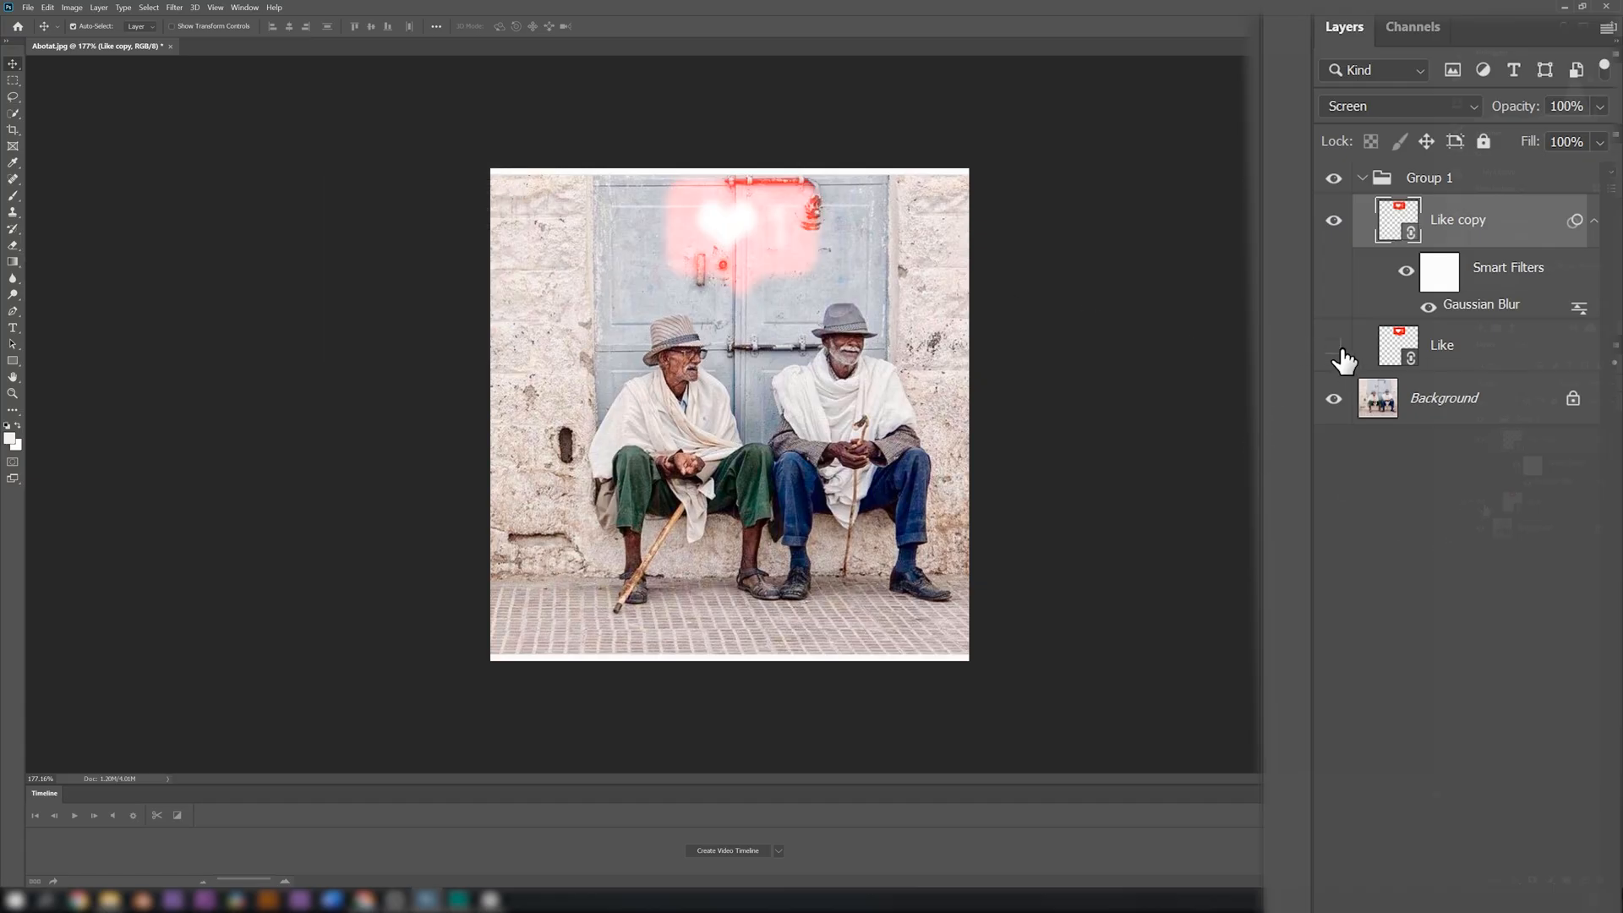
pyautogui.click(1340, 350)
pyautogui.click(1341, 350)
pyautogui.click(1340, 350)
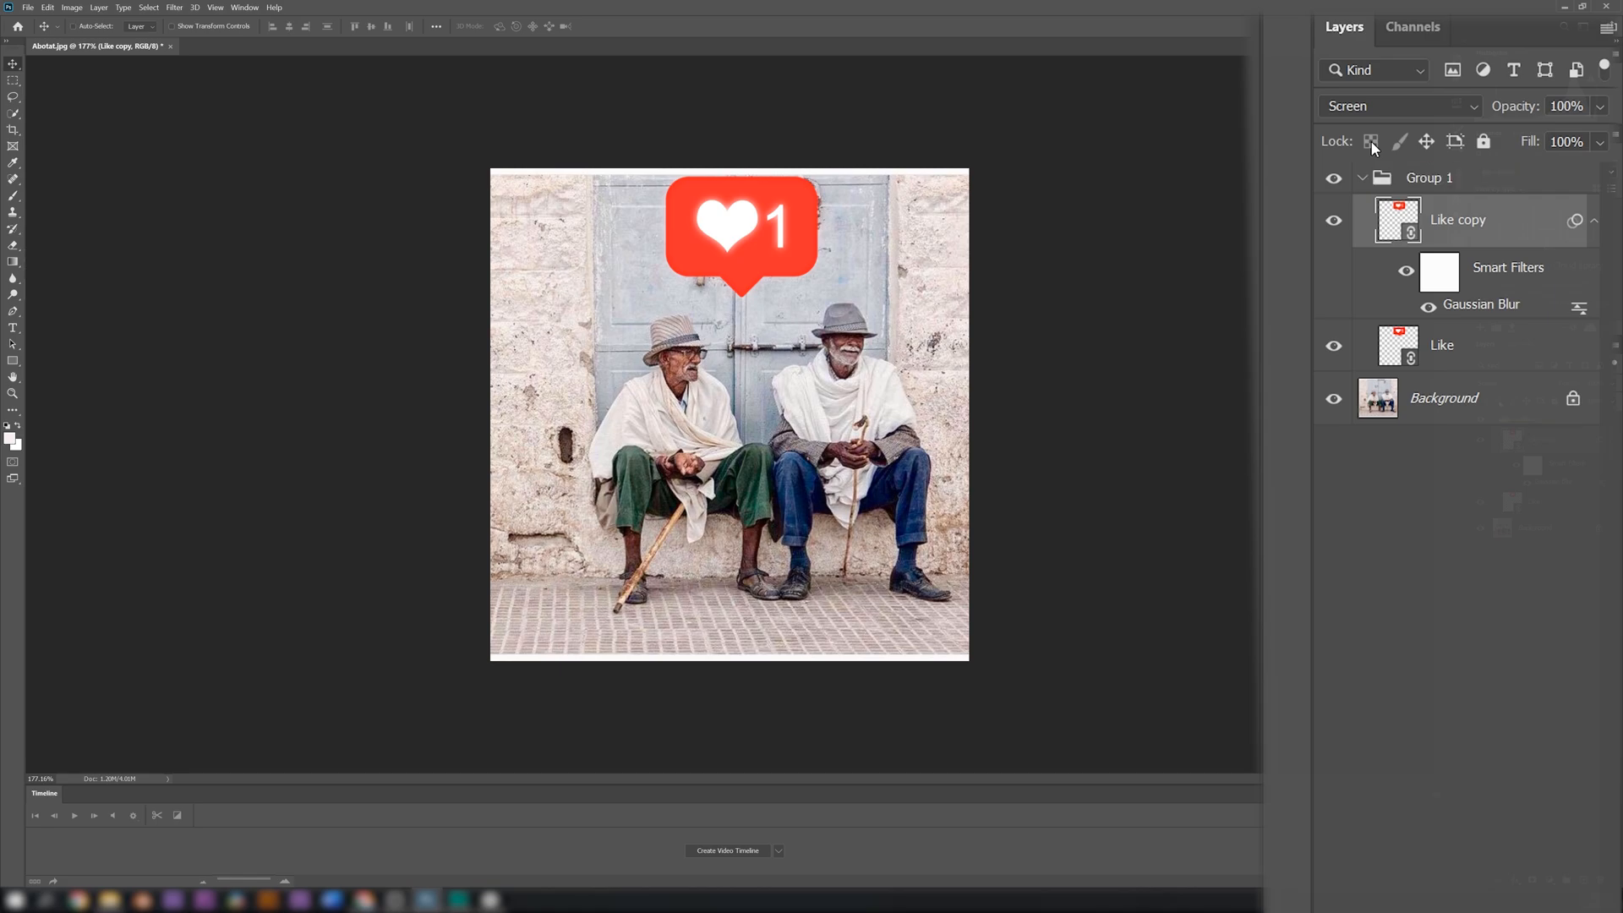
# Duplicate the blurred Like copy layer and set the duplicate's Gaussian Blur radius to 150 pixels
pyautogui.hotkey('ctrl', 'j')
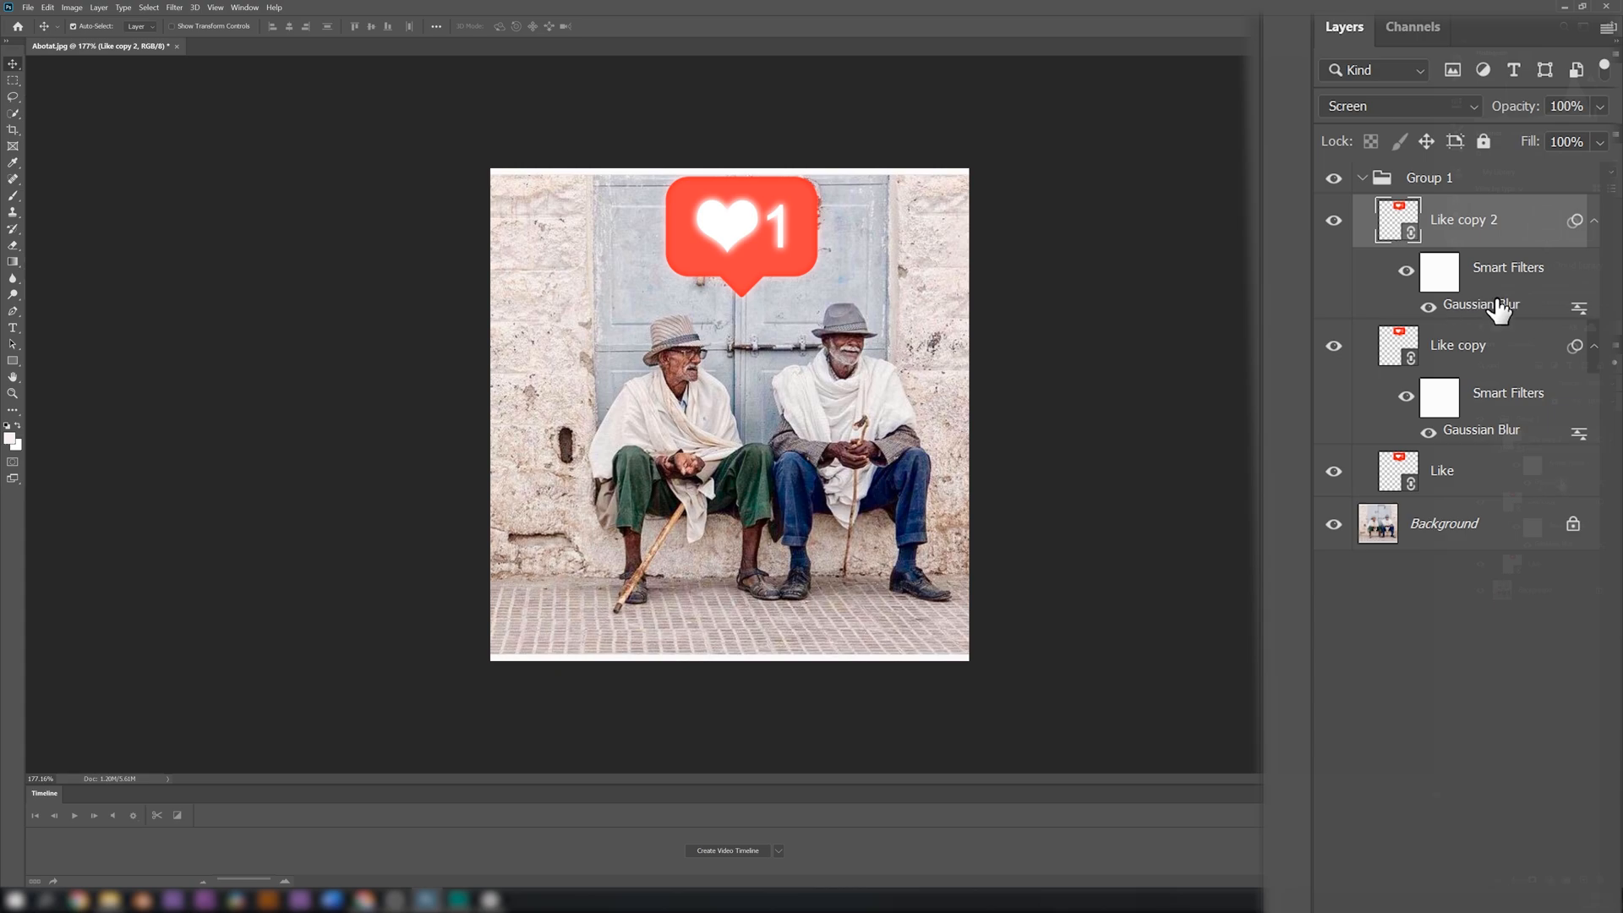
pyautogui.doubleClick(1480, 305)
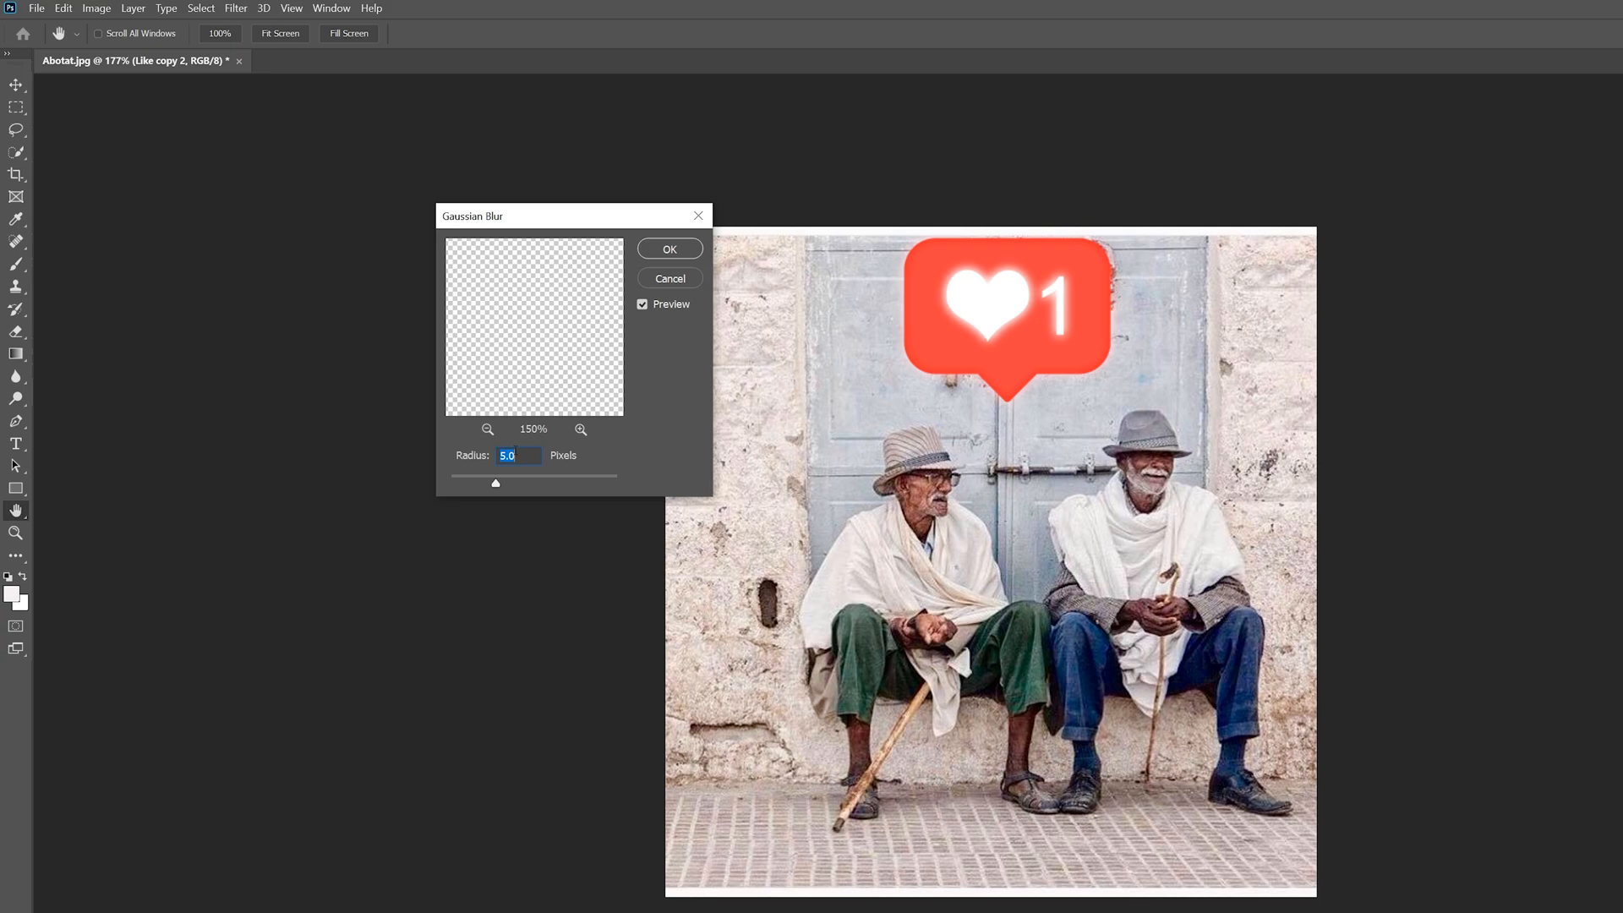
pyautogui.write('150')
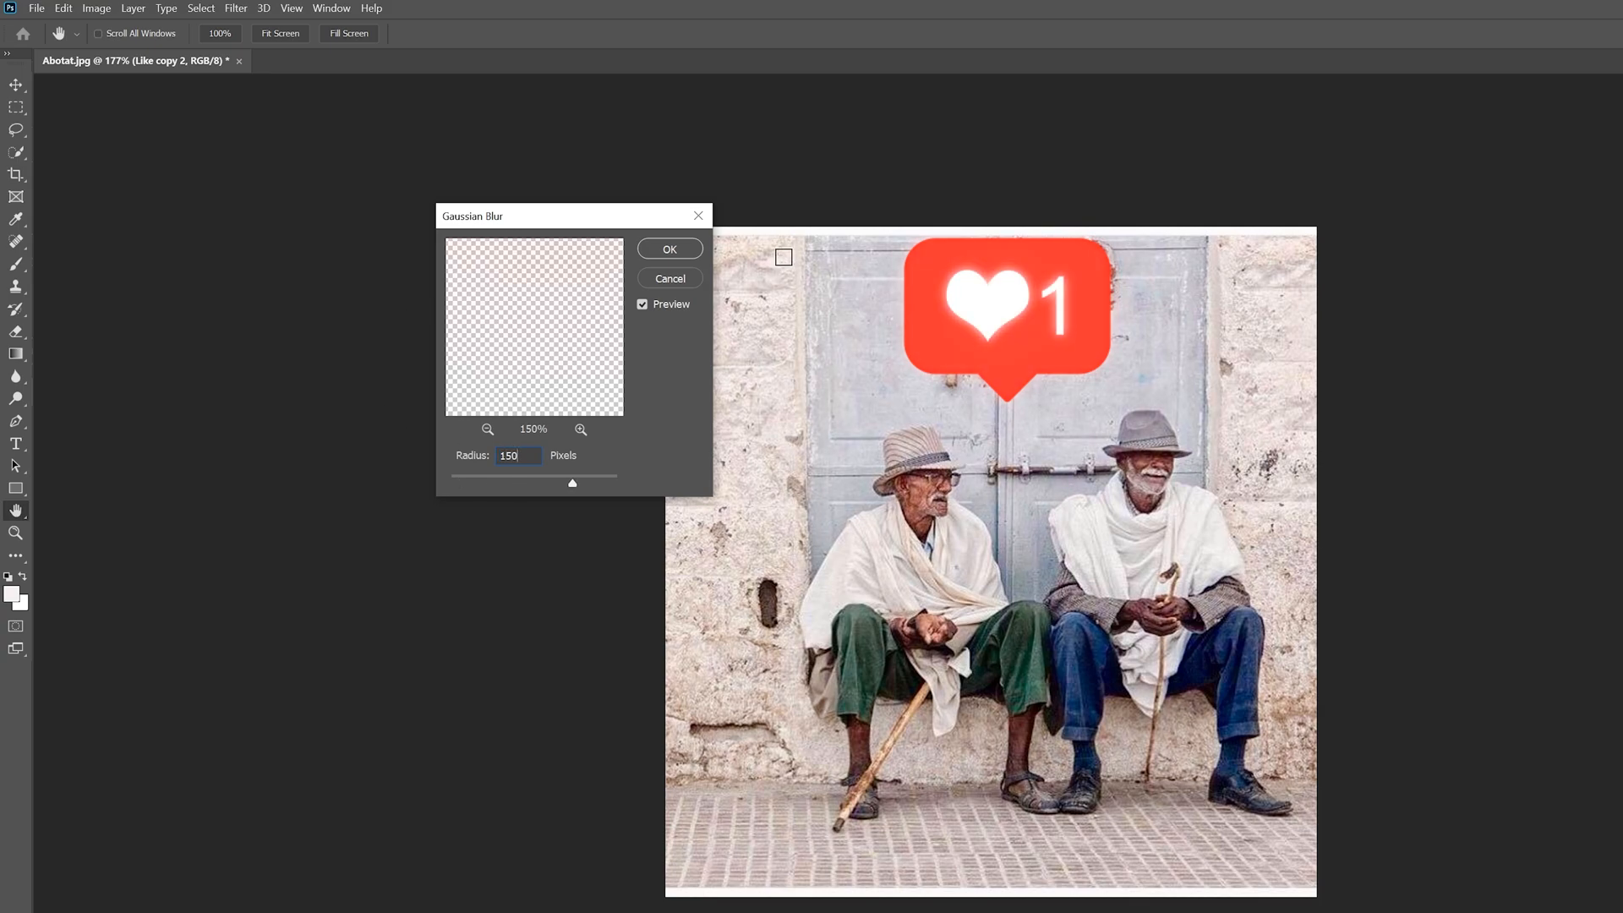
pyautogui.click(669, 249)
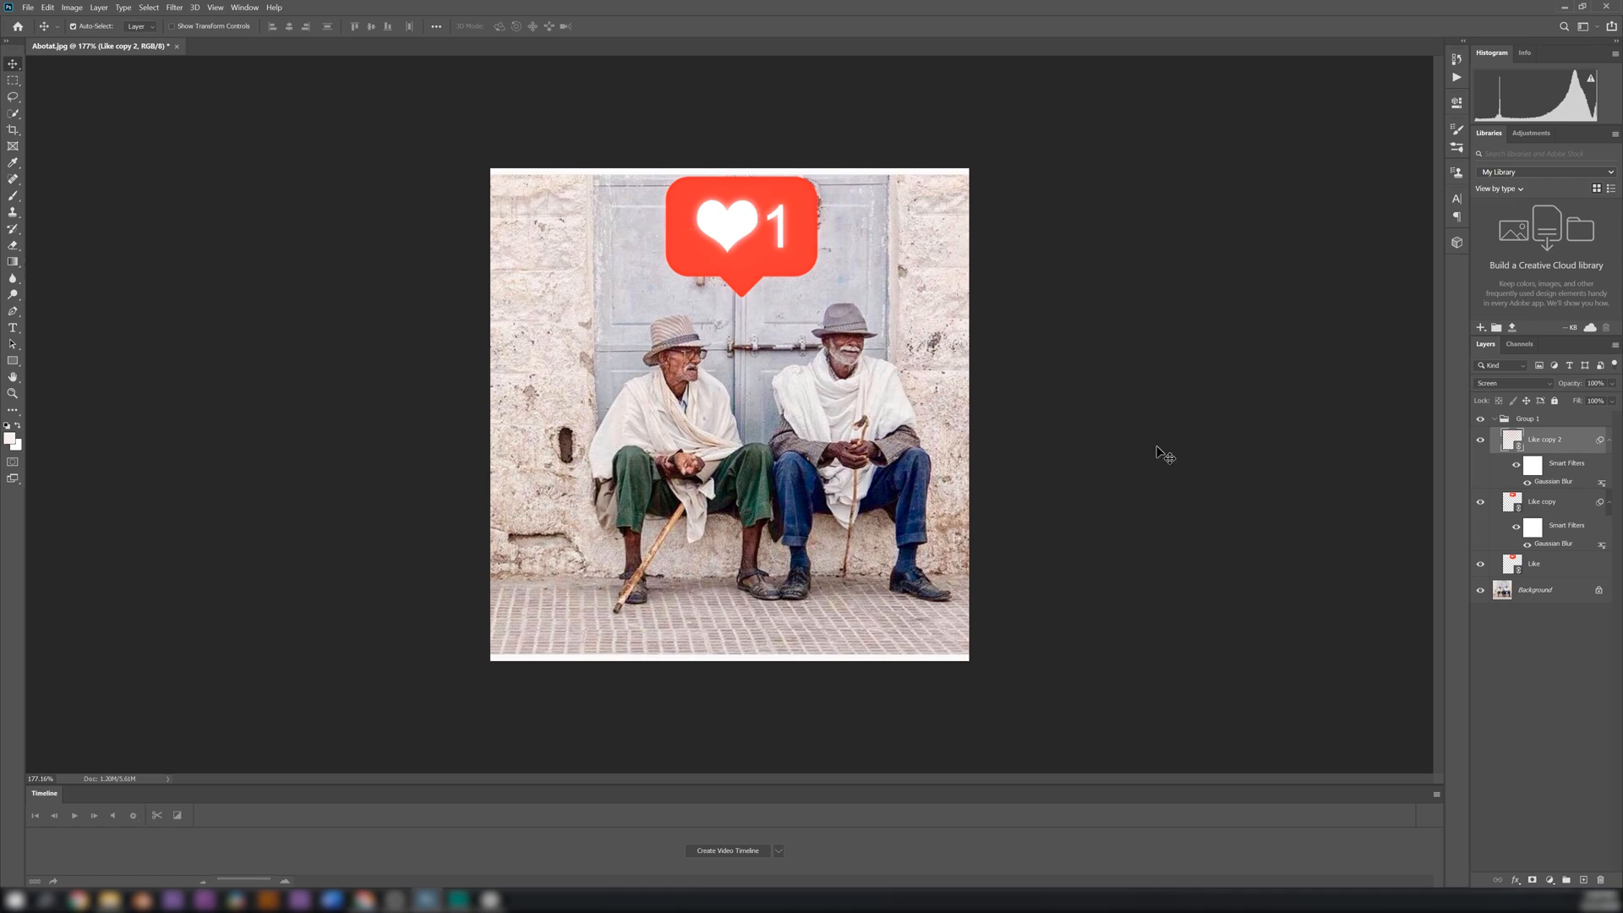
pyautogui.click(1486, 593)
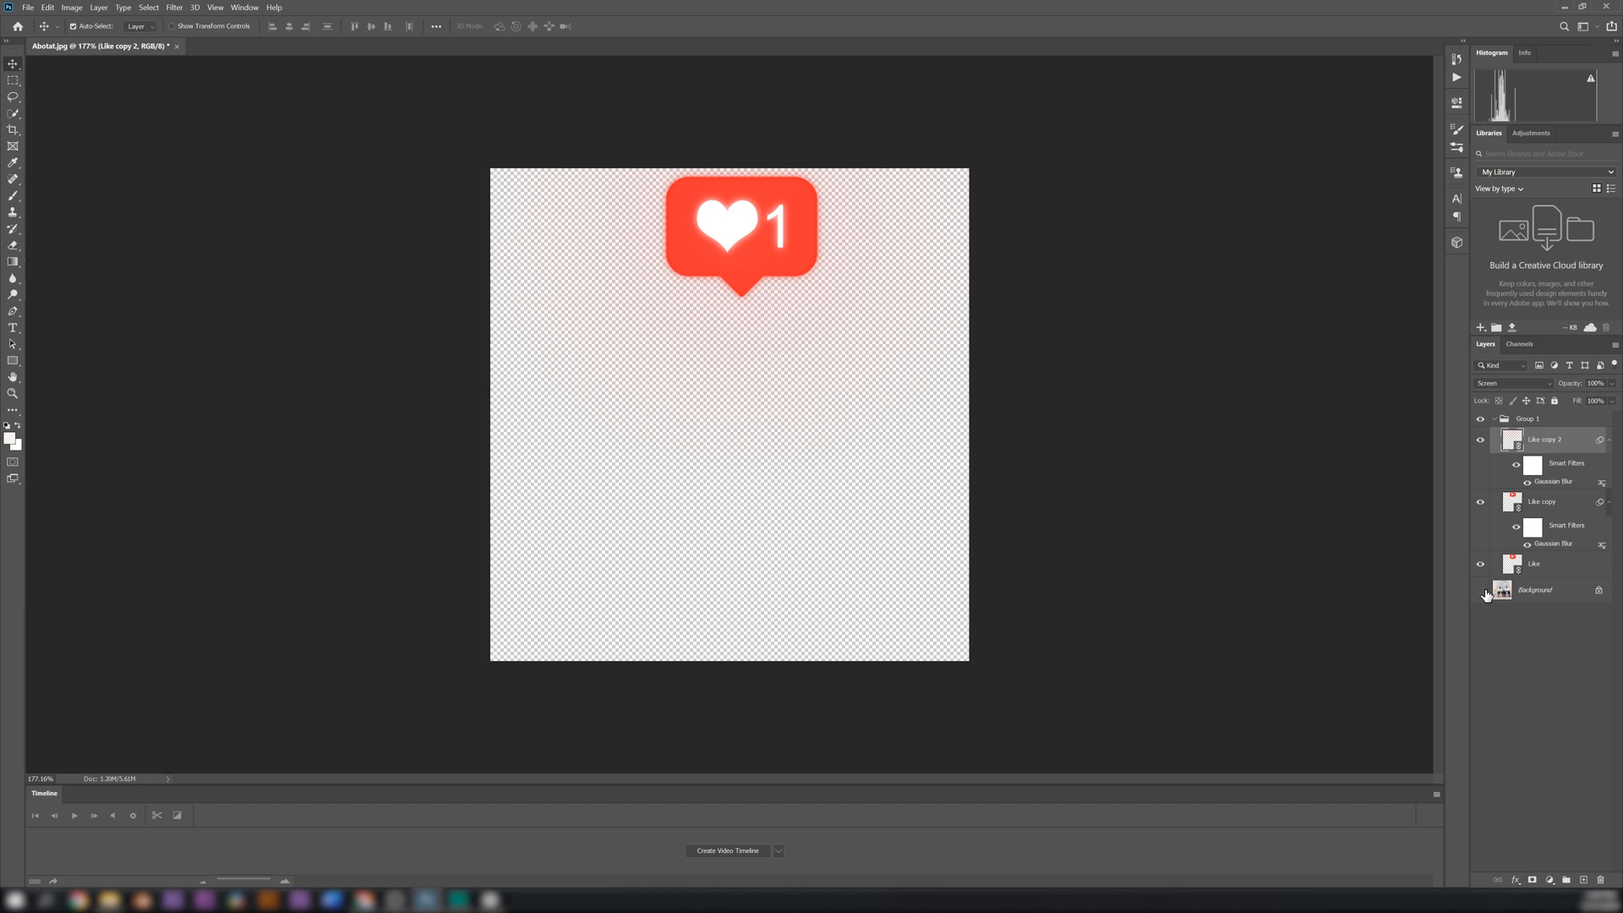
pyautogui.click(1485, 594)
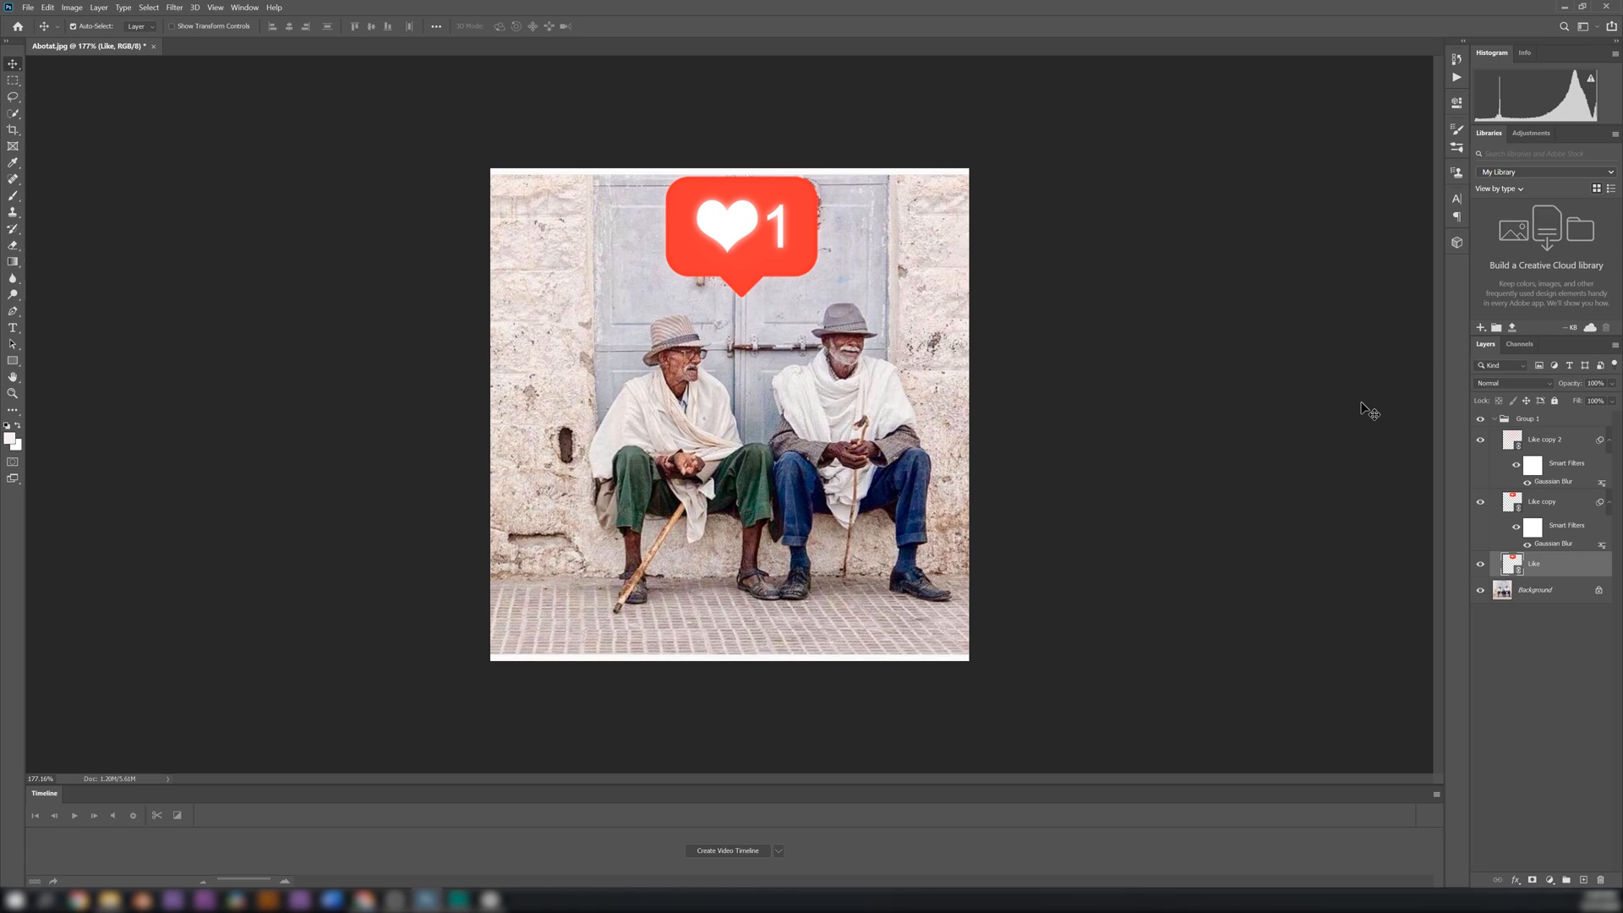
# Duplicate the Like copy 2 layer to strengthen the wide glow, and collapse the icon's layer group
pyautogui.click(1557, 443)
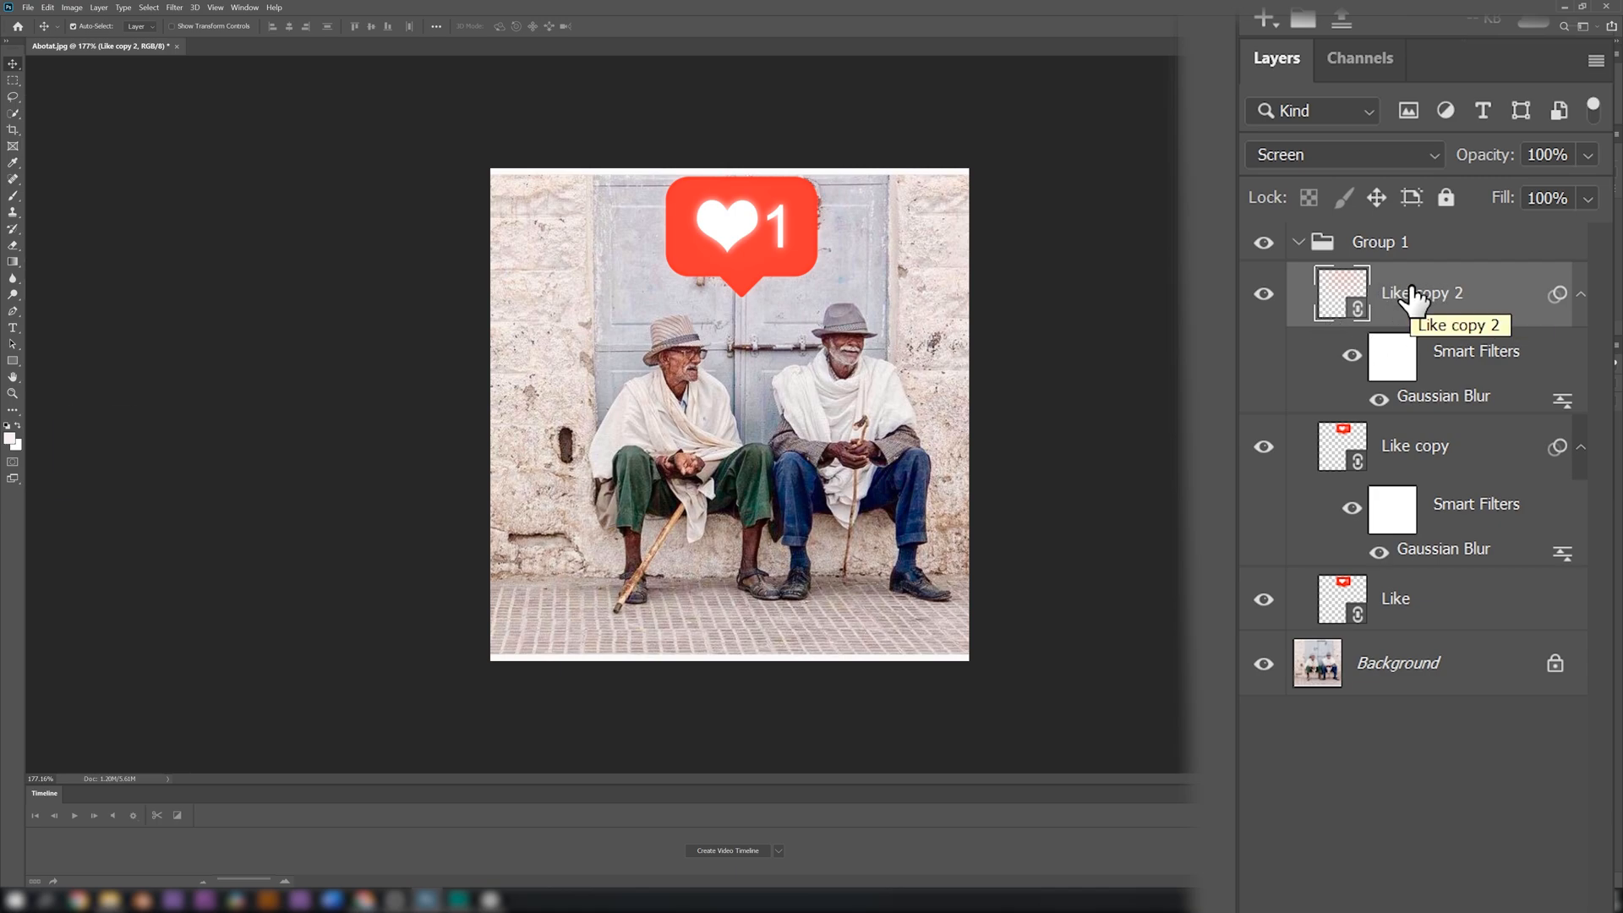
pyautogui.hotkey('ctrl', 'j')
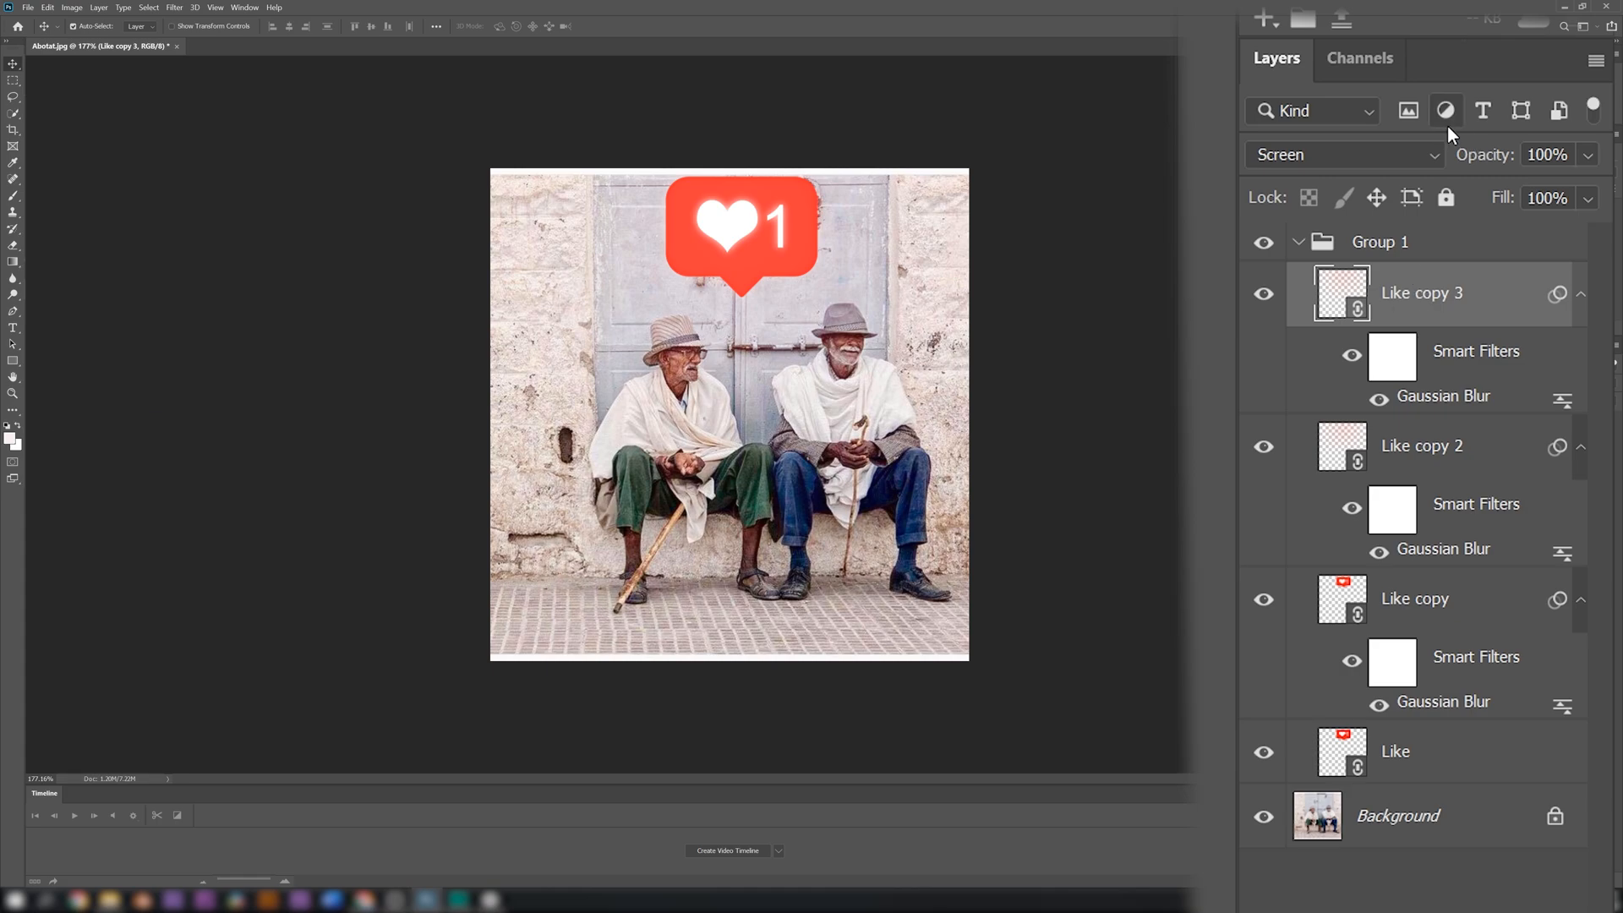
pyautogui.click(1298, 245)
pyautogui.click(1298, 245)
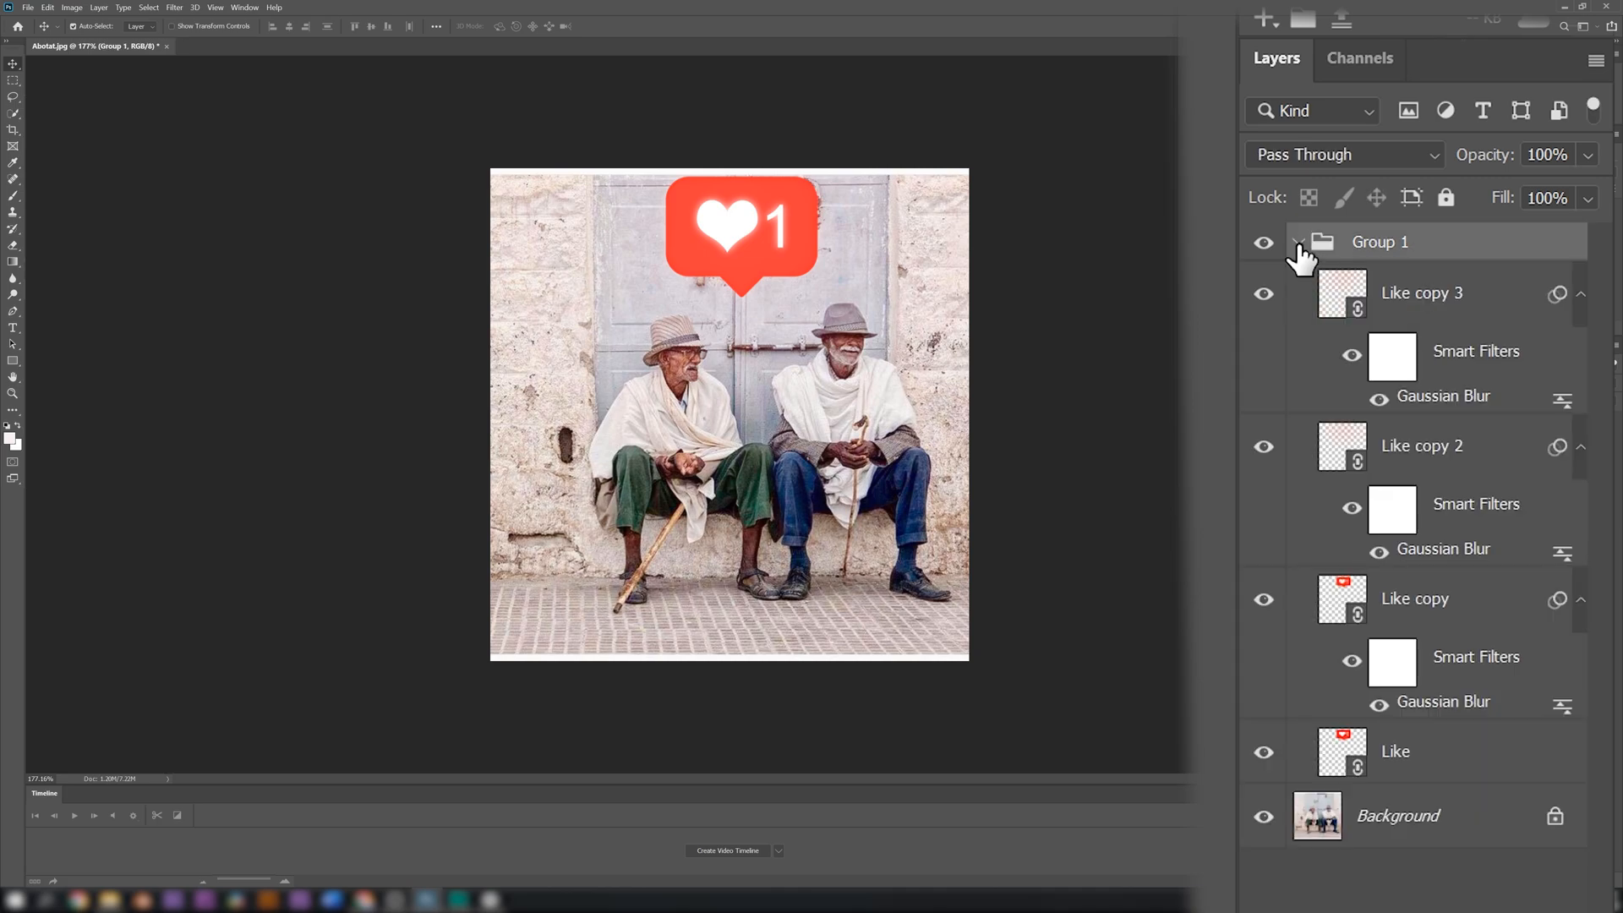
pyautogui.click(1297, 245)
pyautogui.click(1297, 245)
pyautogui.click(1298, 247)
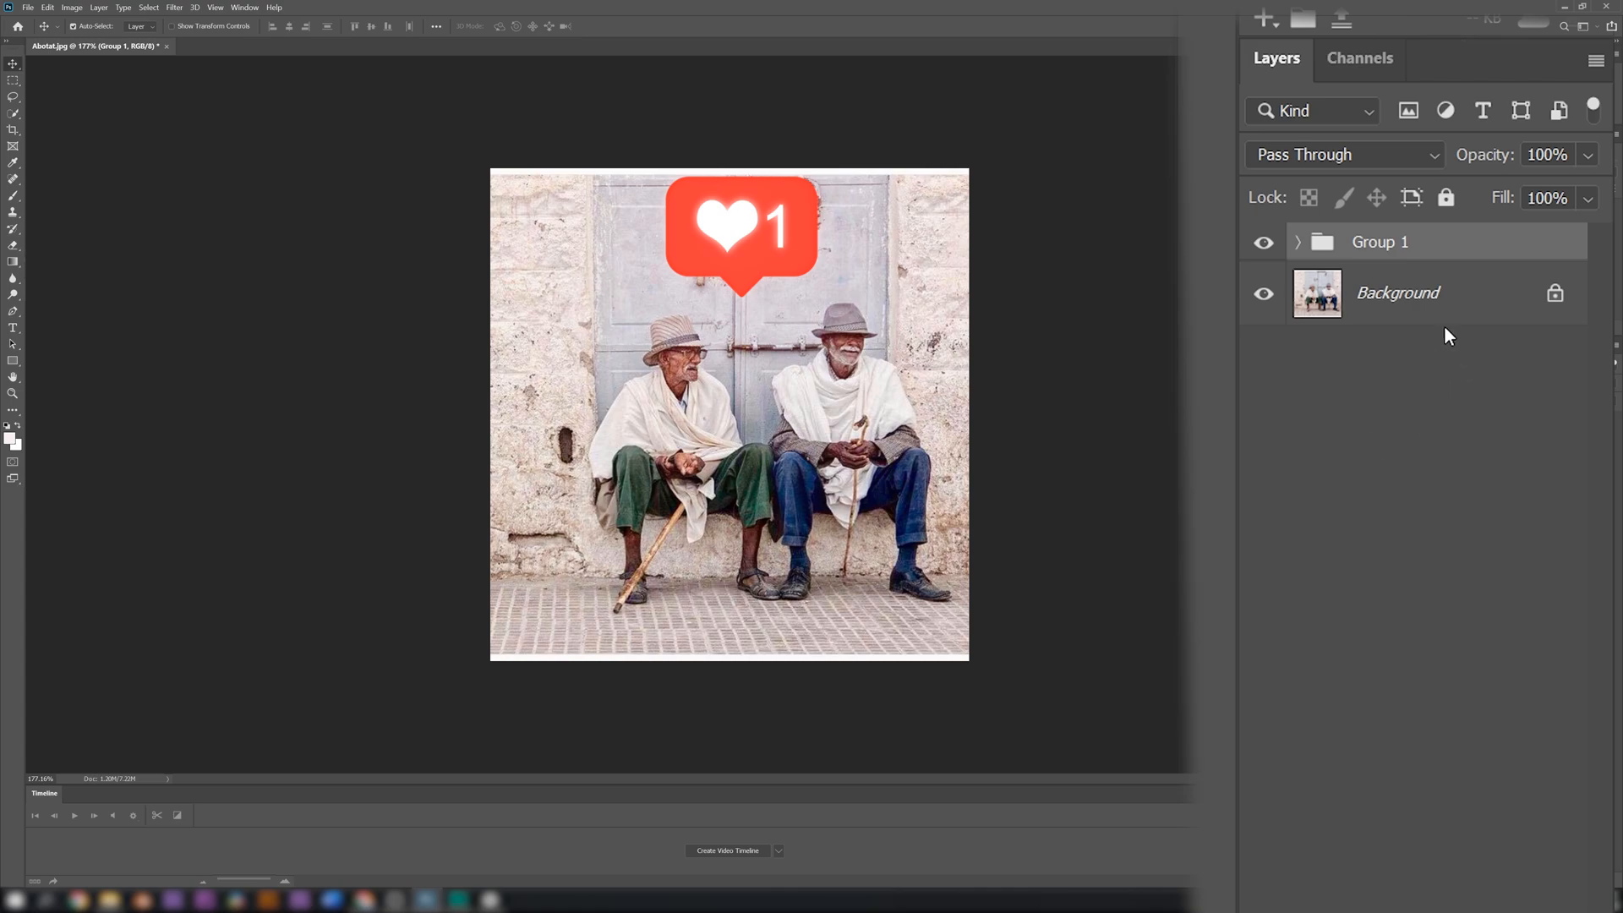
# Duplicate the Background layer and convert the copy to a smart object
pyautogui.click(1418, 291)
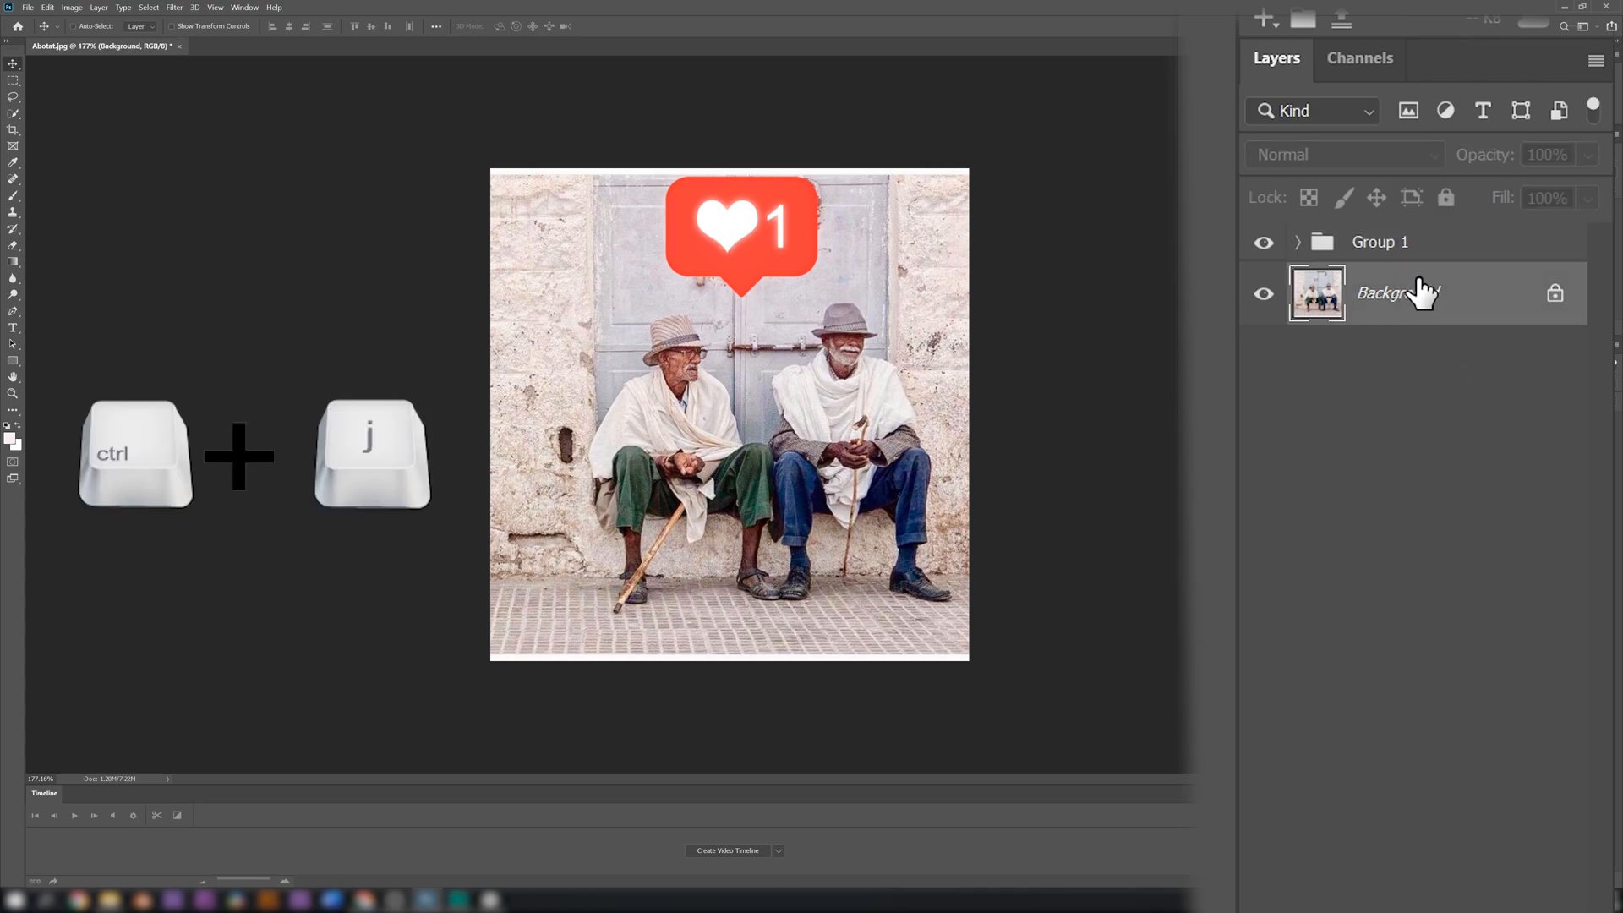
pyautogui.hotkey('ctrl', 'j')
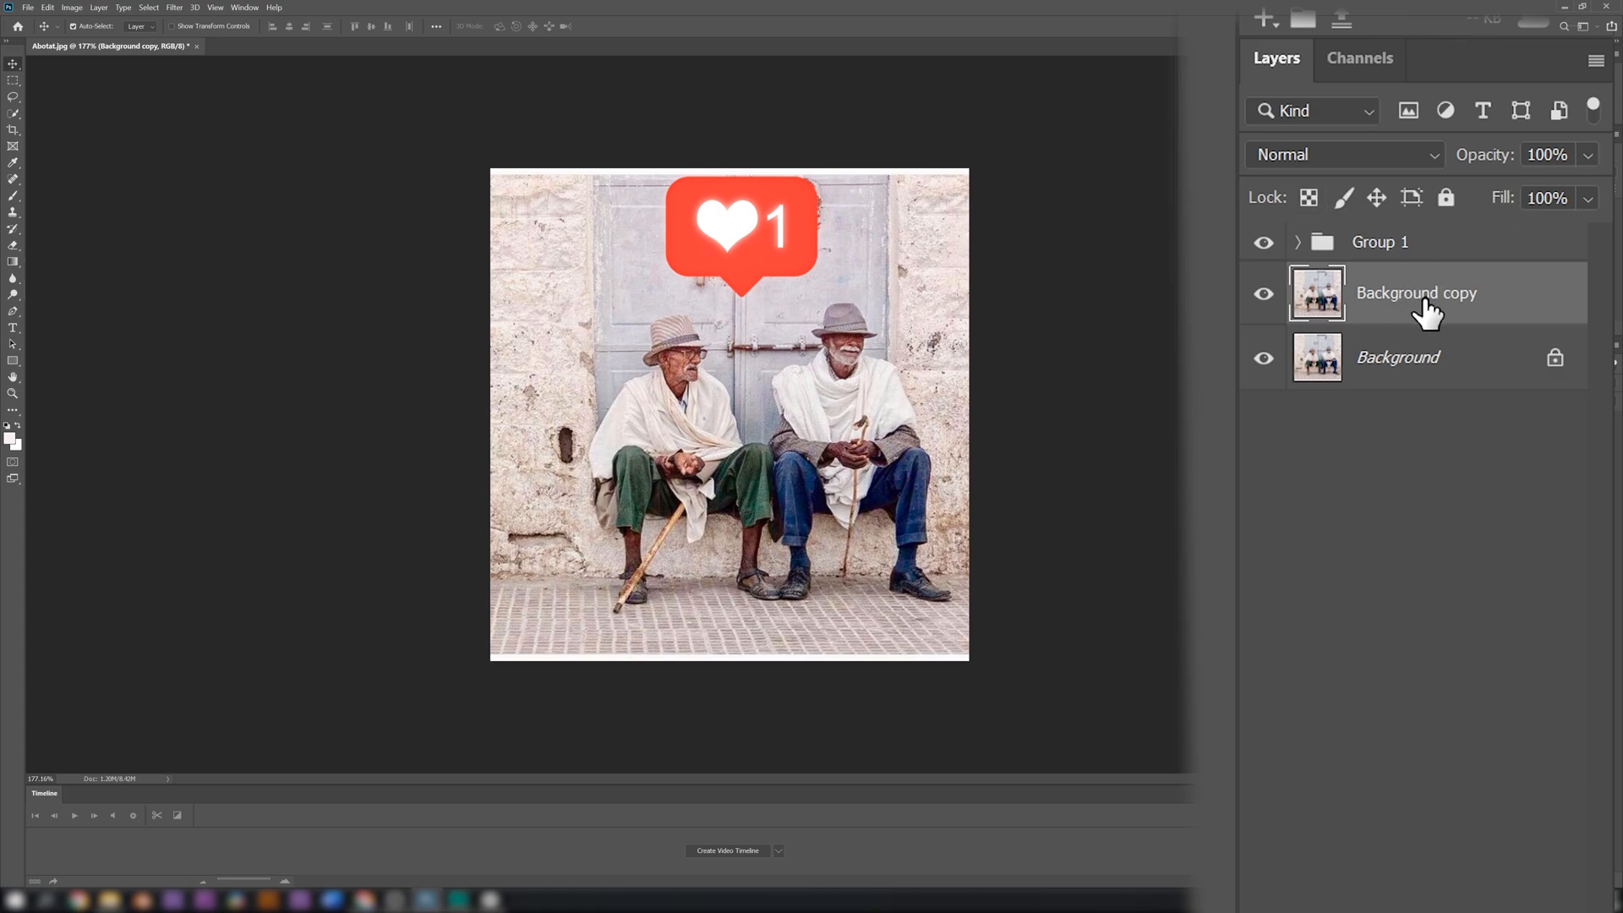
pyautogui.rightClick(1392, 293)
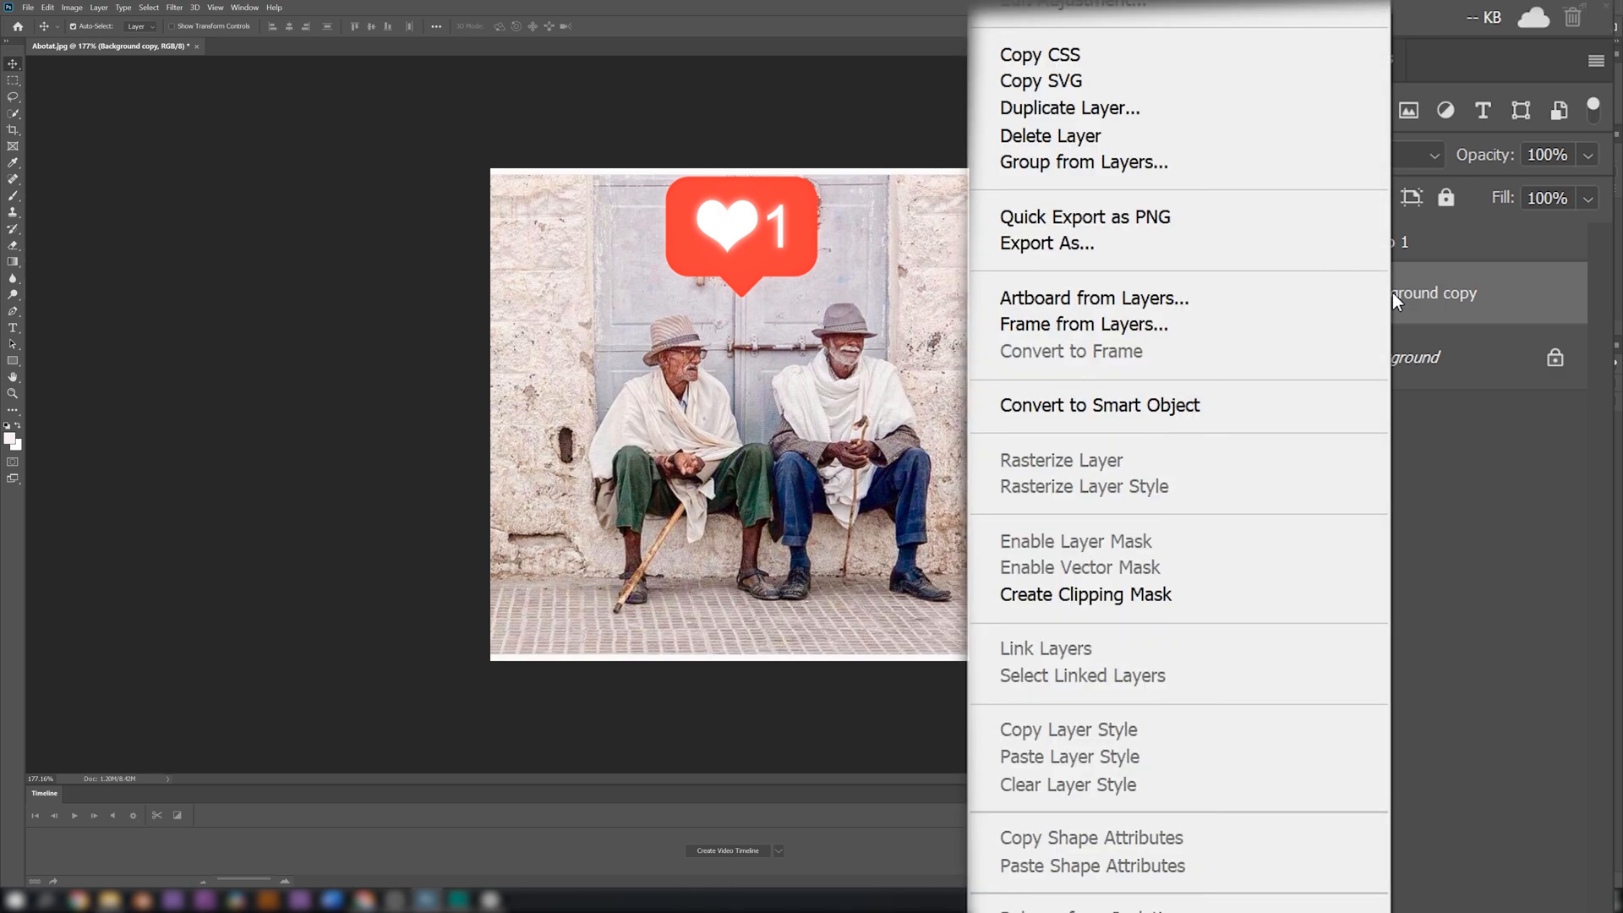
pyautogui.click(1138, 409)
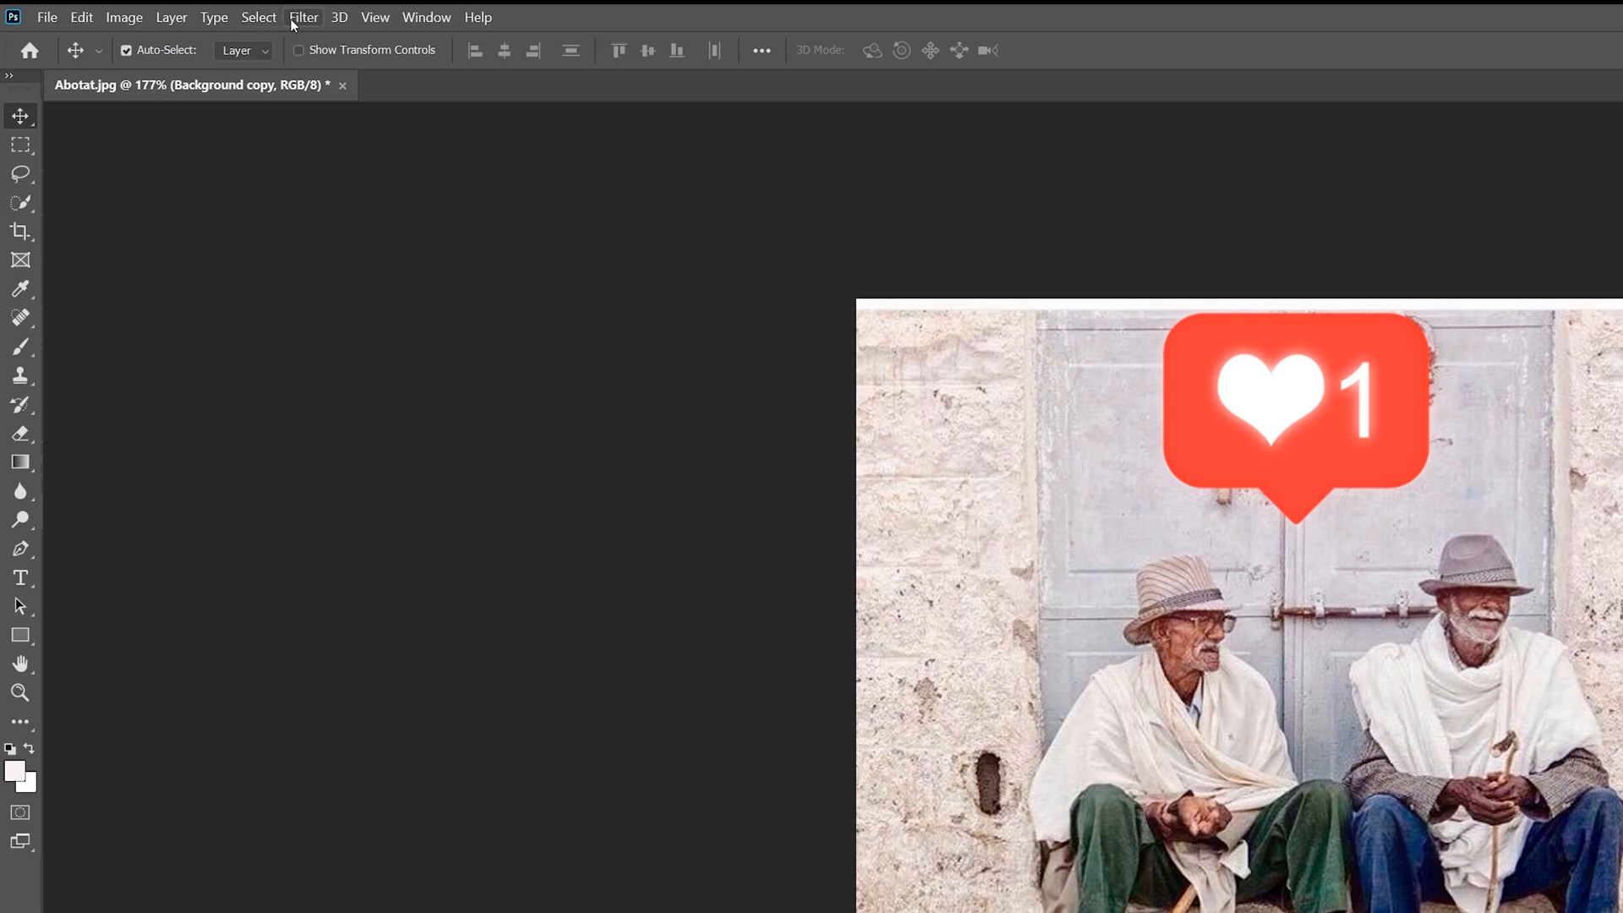
# Start the Lighting Effects filter on the Background copy, try the Parallel Directional and RGB Lights presets, and settle on Flashlight
pyautogui.click(291, 18)
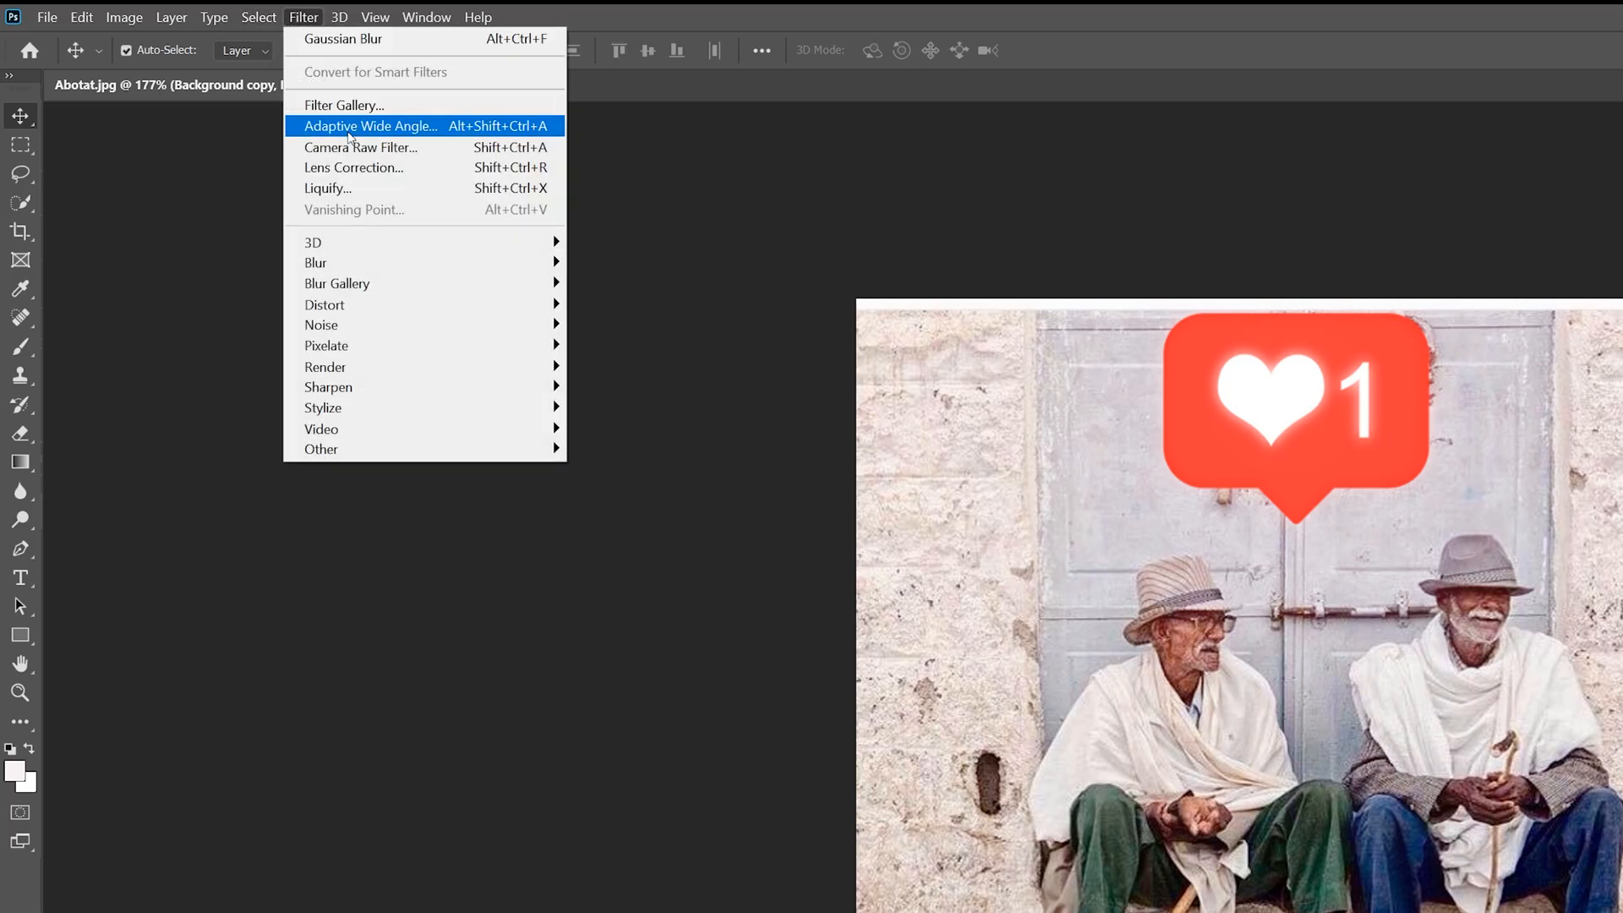
pyautogui.moveTo(377, 370)
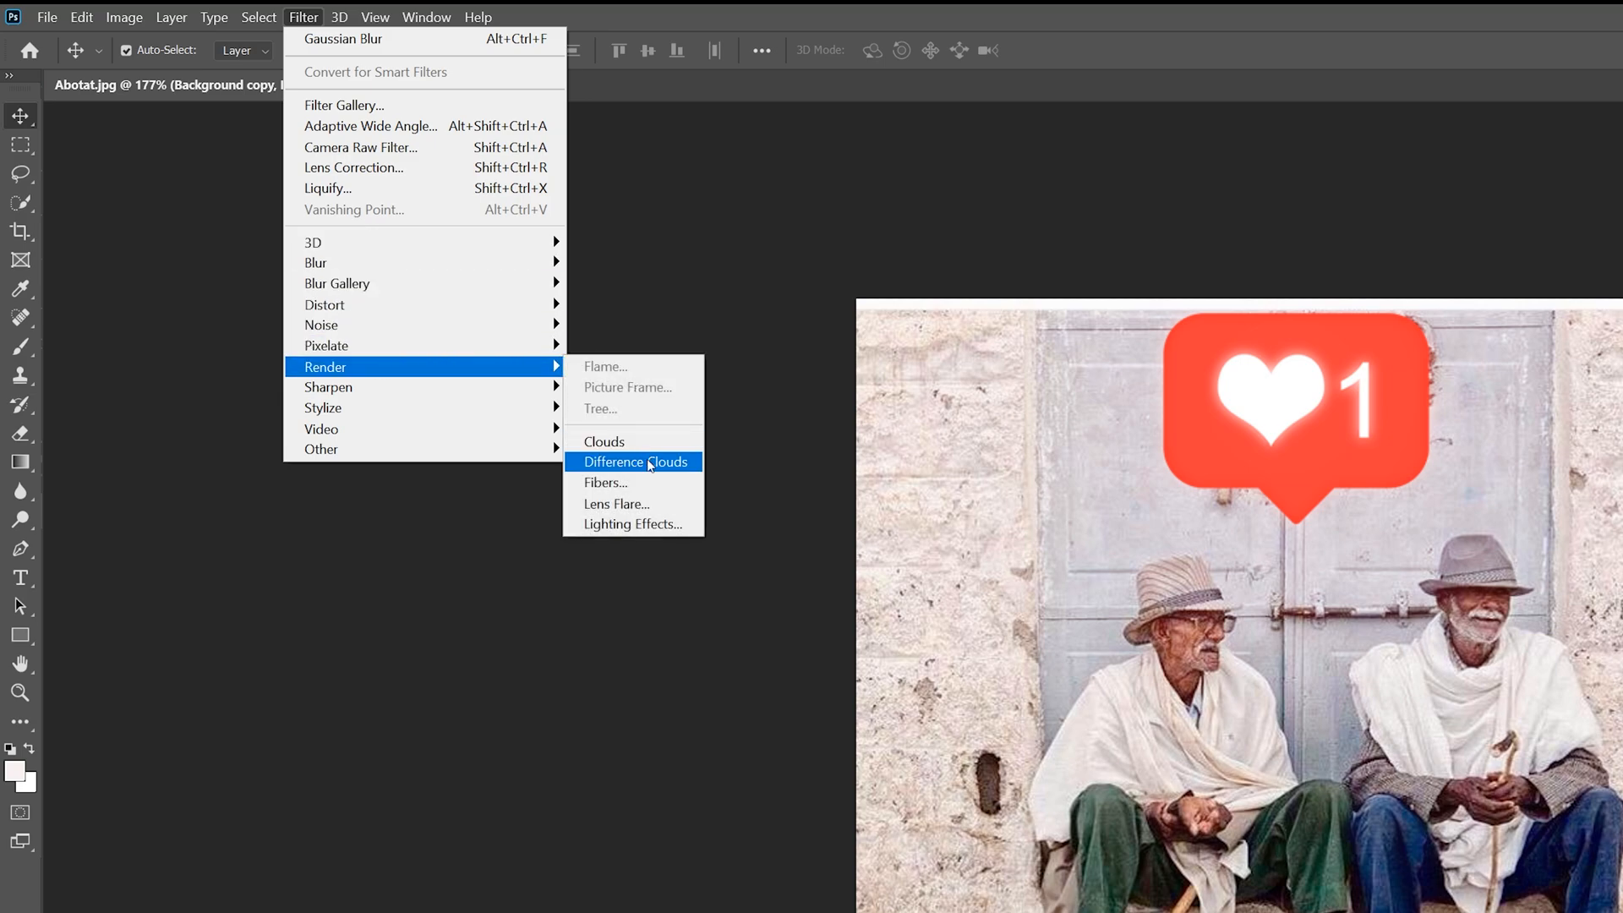
pyautogui.click(659, 528)
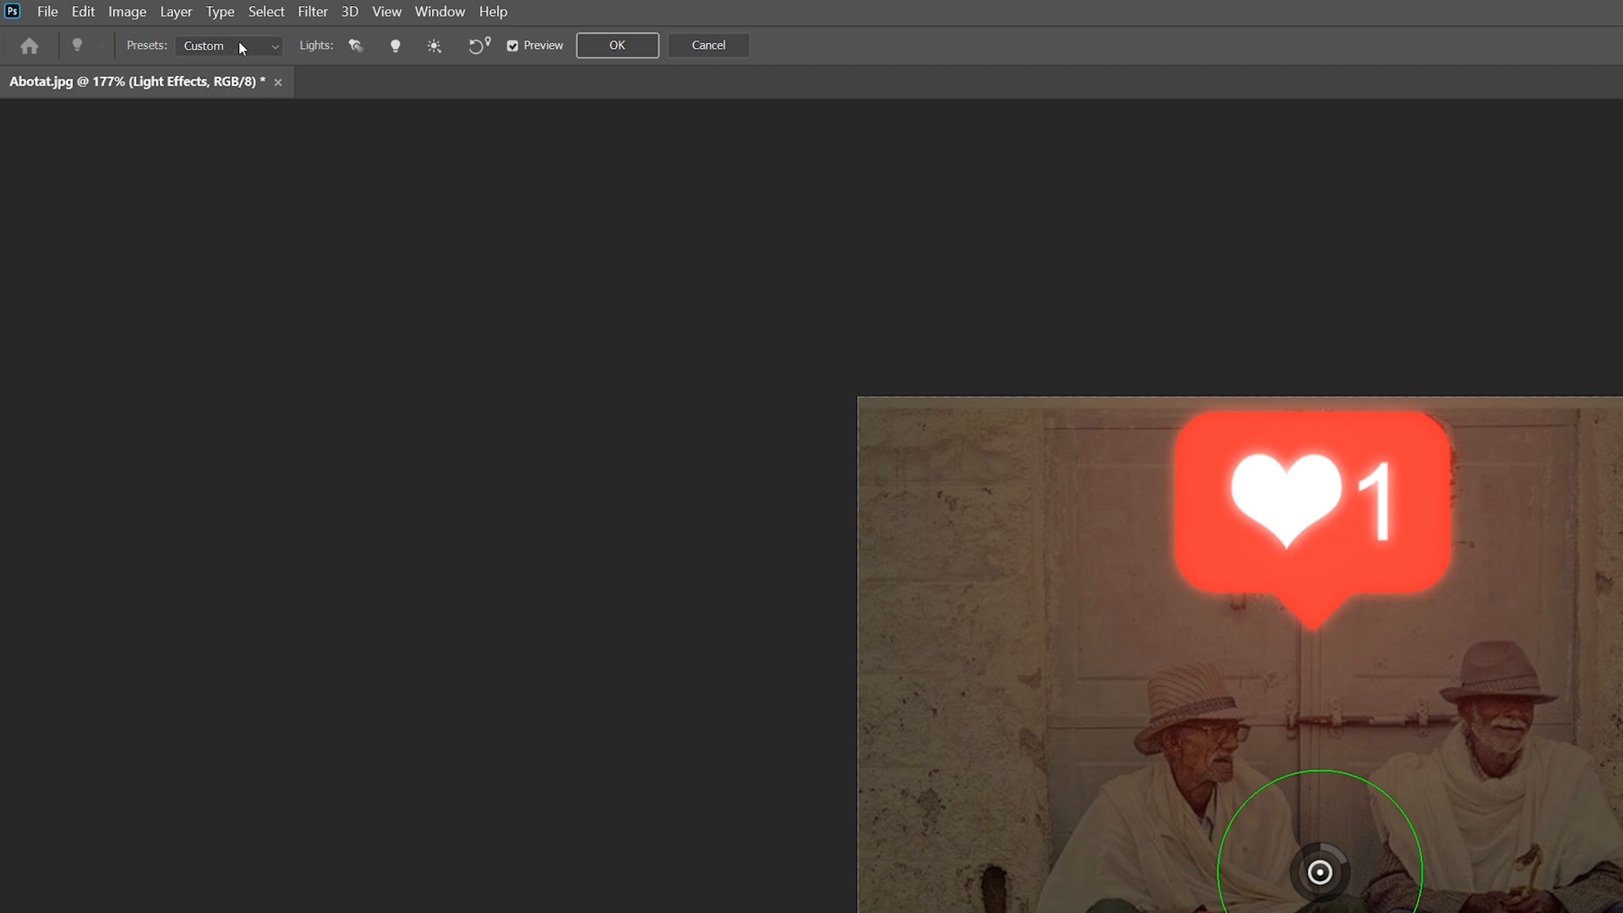
pyautogui.click(239, 43)
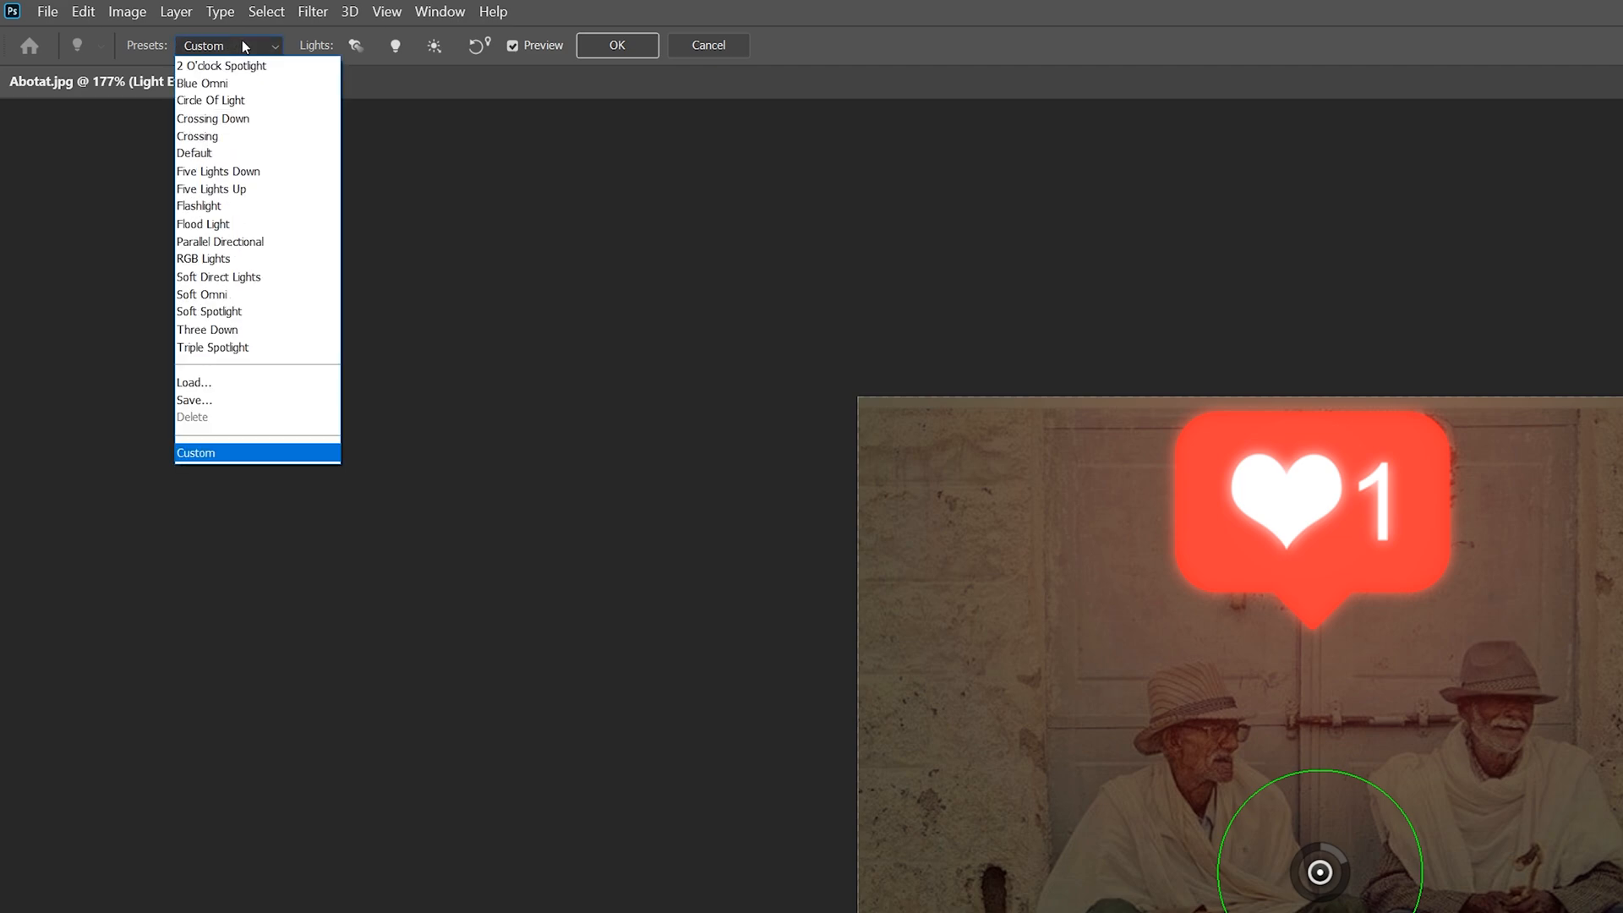
pyautogui.click(214, 242)
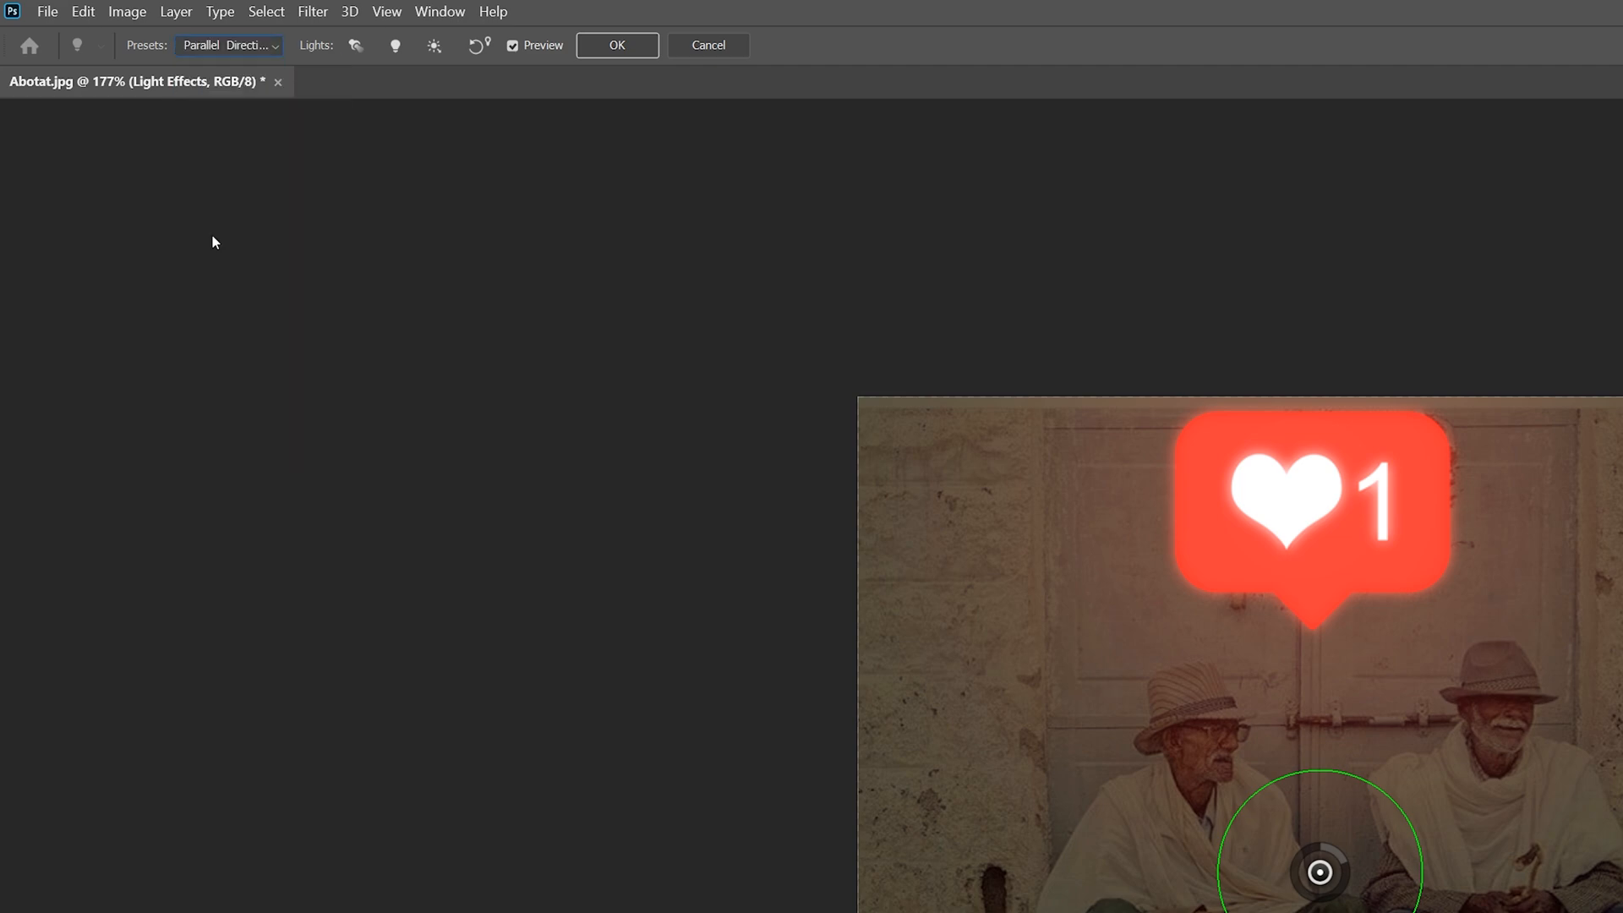
pyautogui.click(244, 42)
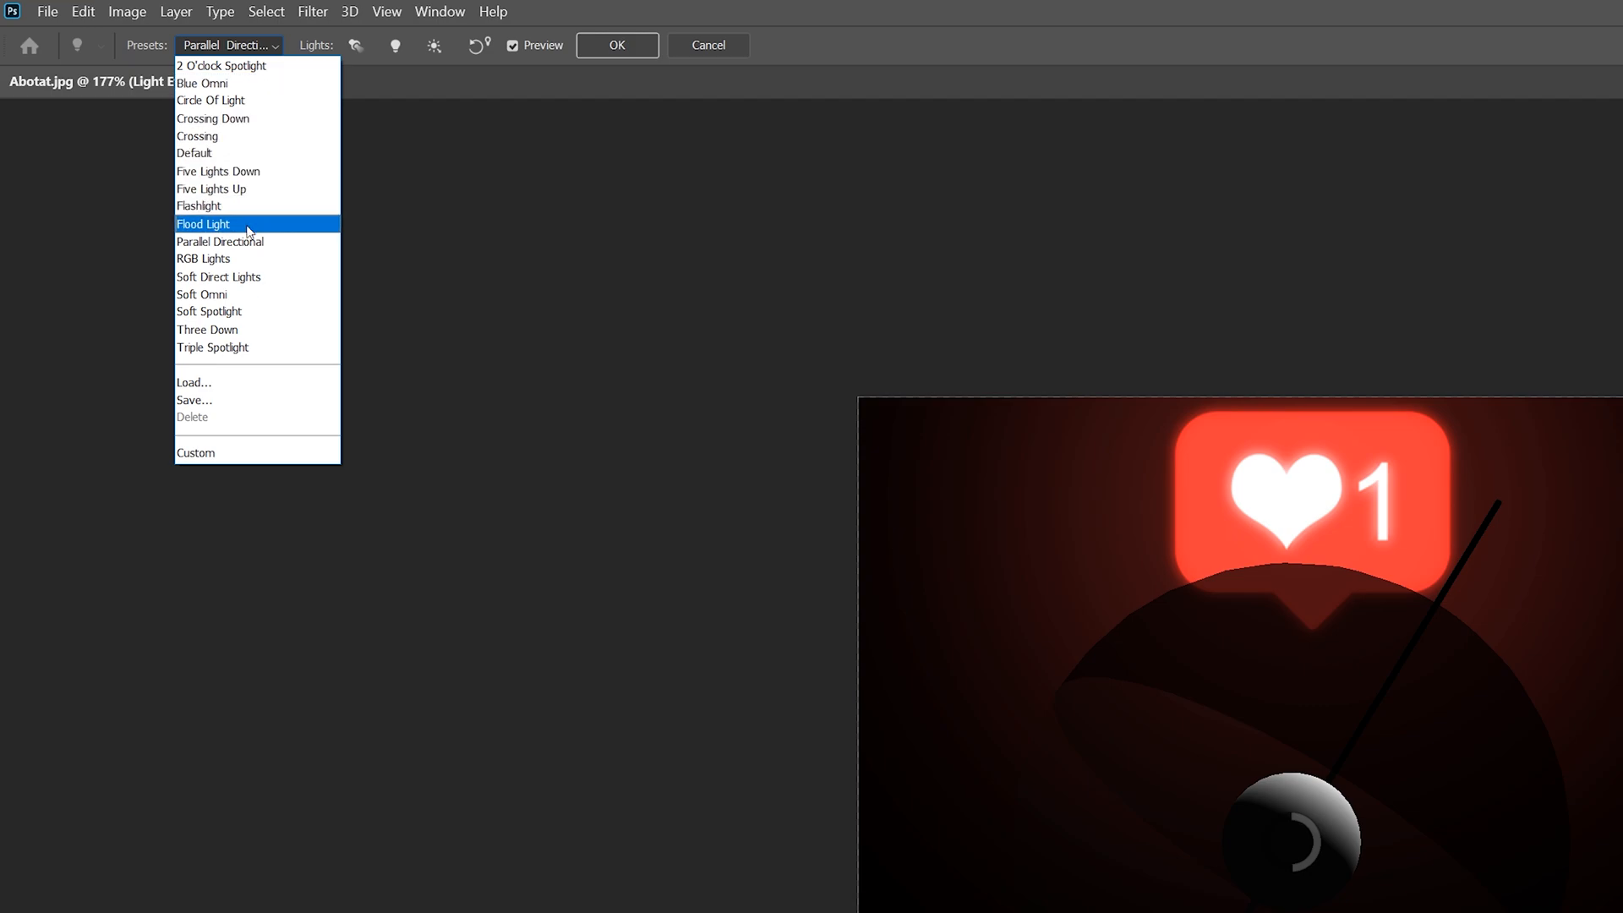
pyautogui.click(235, 259)
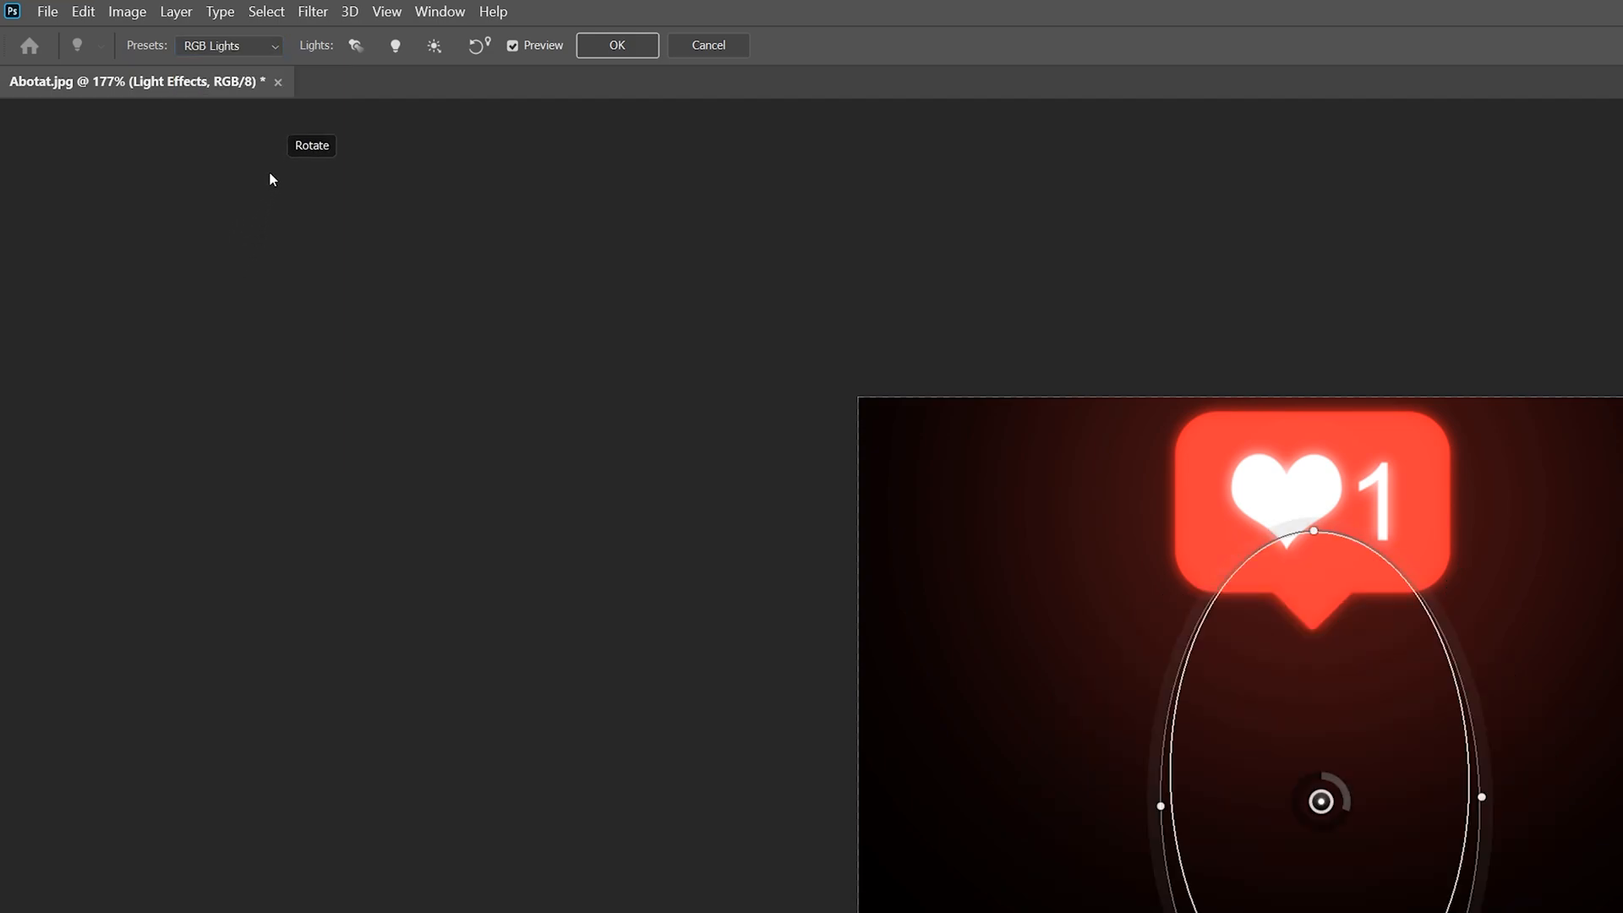
pyautogui.click(276, 53)
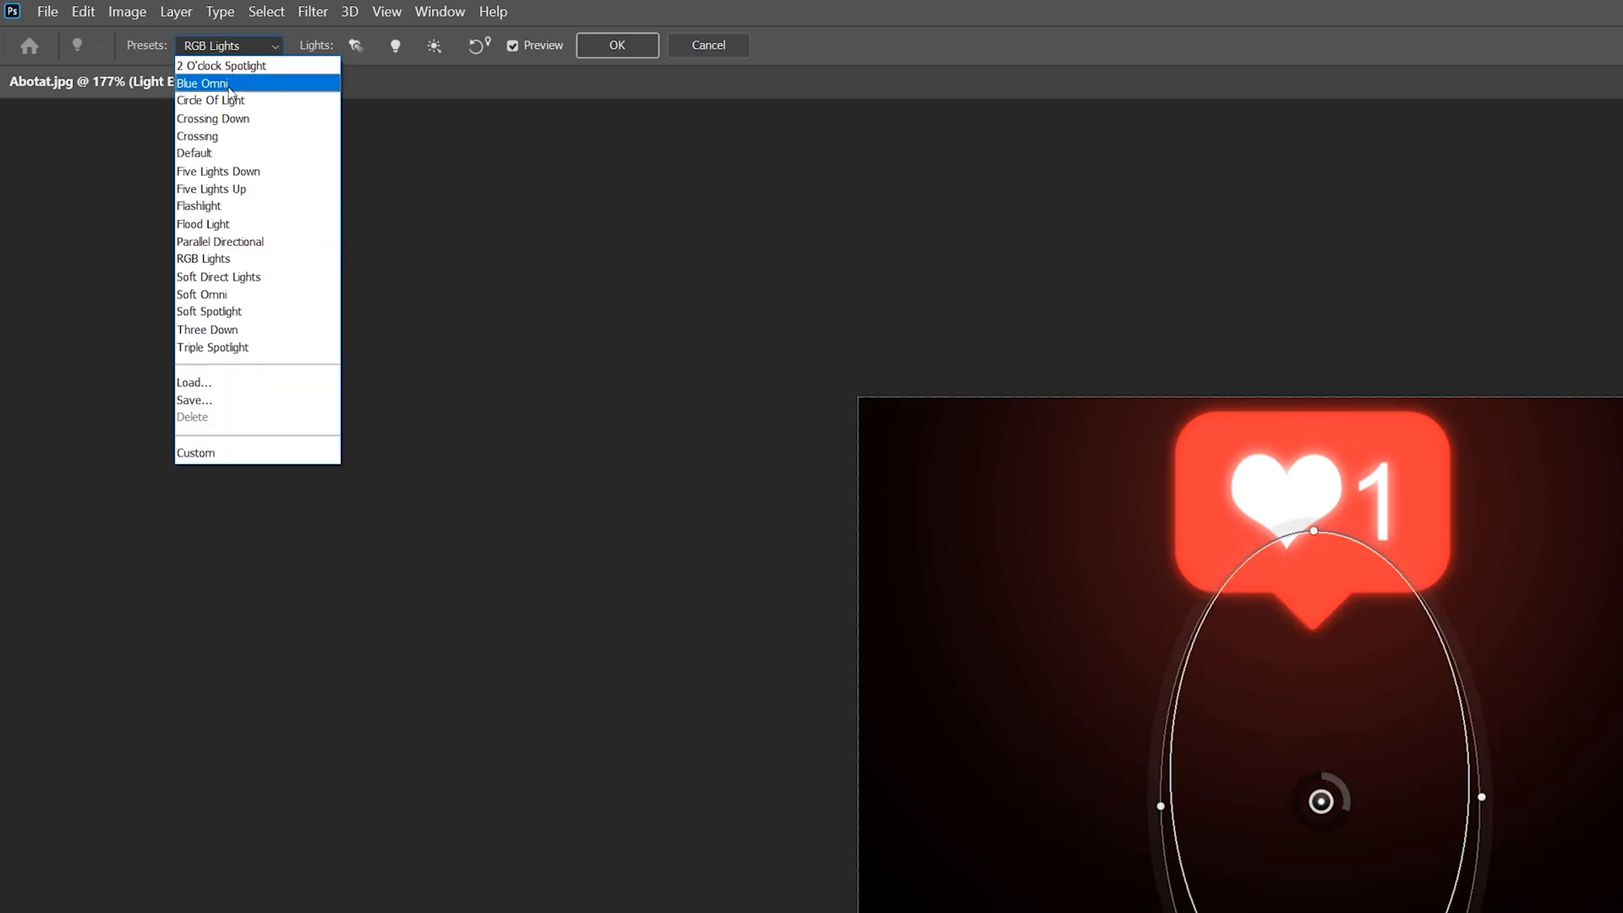
pyautogui.click(223, 212)
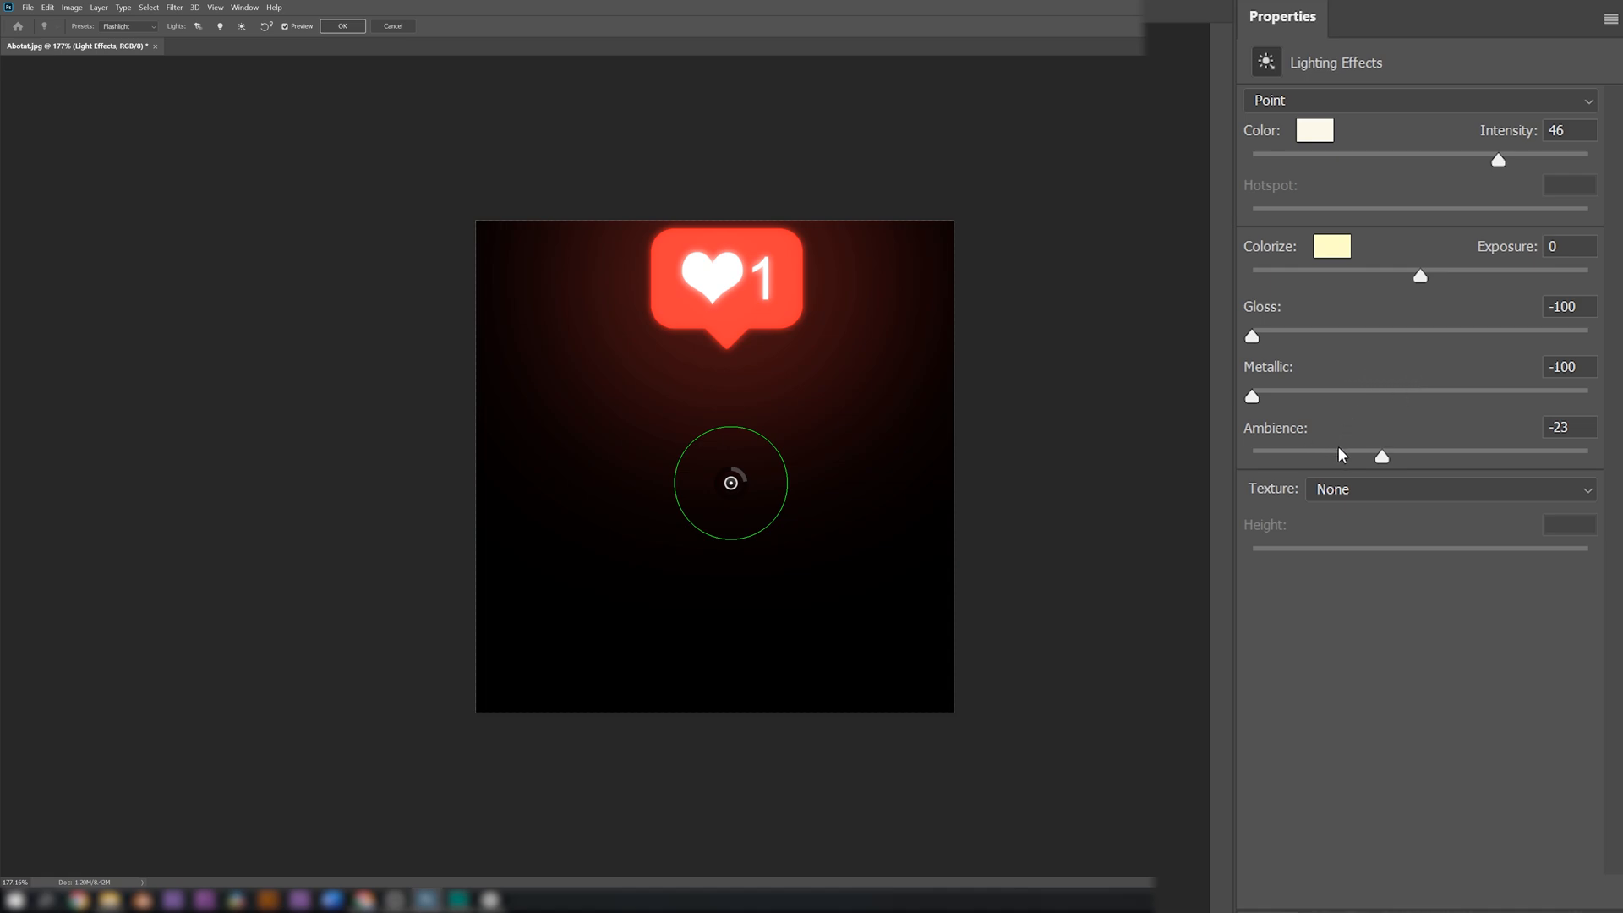
# Raise the ambience to about 39, lower the point light's intensity slightly, and apply the lighting effect
pyautogui.moveTo(1381, 456); pyautogui.dragTo(1461, 459)
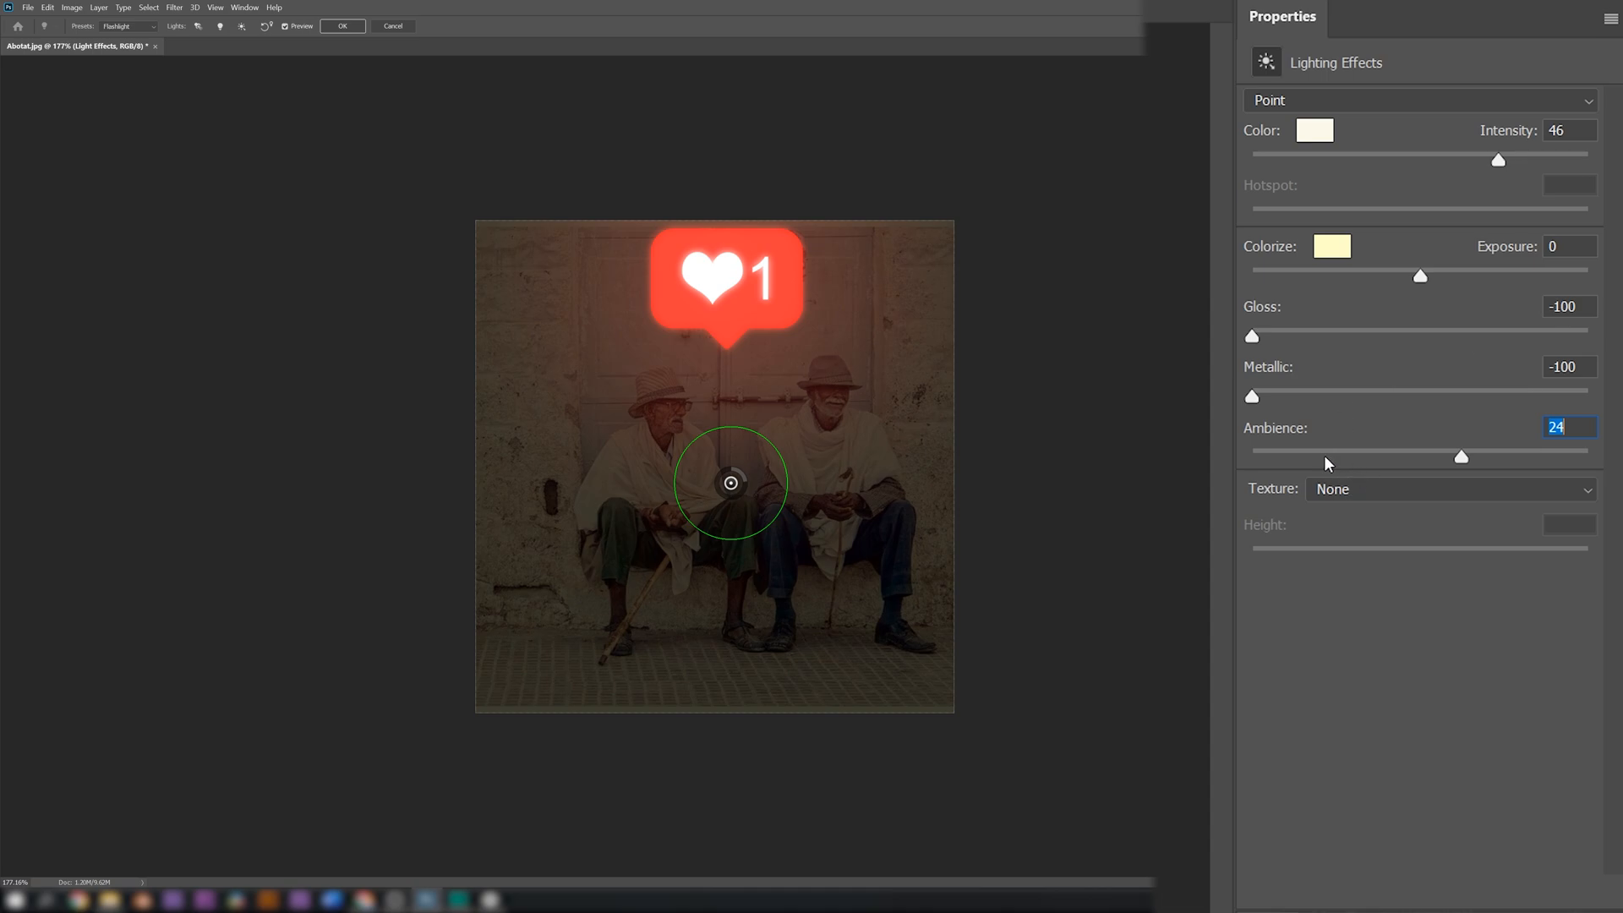
pyautogui.moveTo(1455, 458); pyautogui.dragTo(1484, 455)
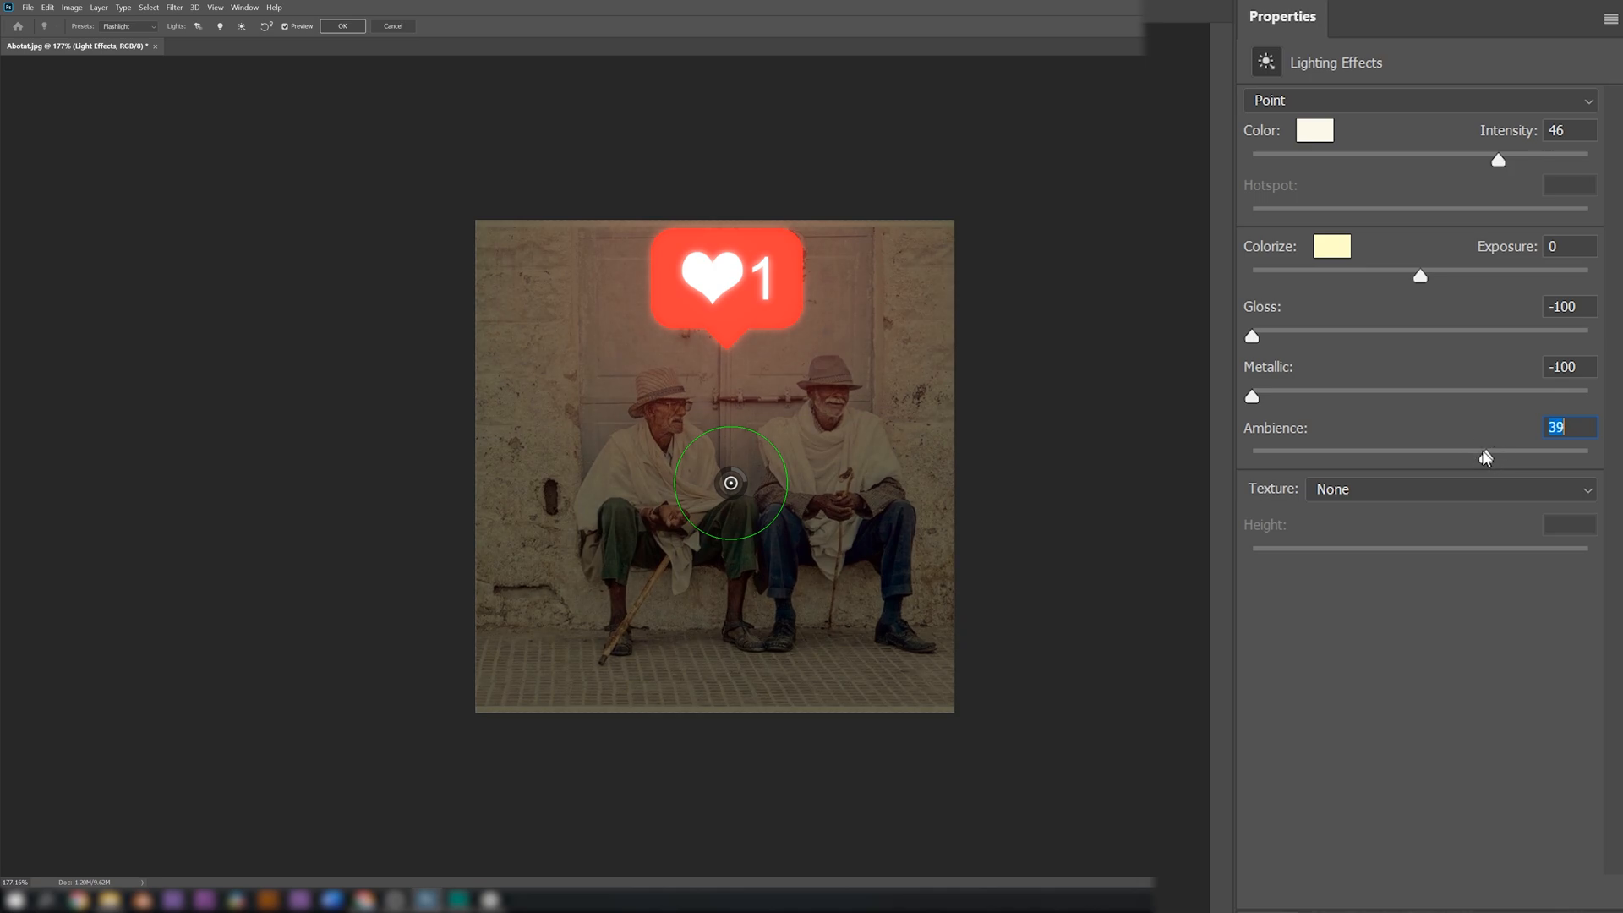
pyautogui.moveTo(1498, 159)
pyautogui.mouseDown()
pyautogui.moveTo(1358, 129)
pyautogui.moveTo(1455, 135)
pyautogui.moveTo(1474, 159)
pyautogui.mouseUp()
pyautogui.moveTo(1475, 159); pyautogui.dragTo(1470, 156)
pyautogui.moveTo(1488, 458); pyautogui.dragTo(1486, 456)
pyautogui.click(343, 27)
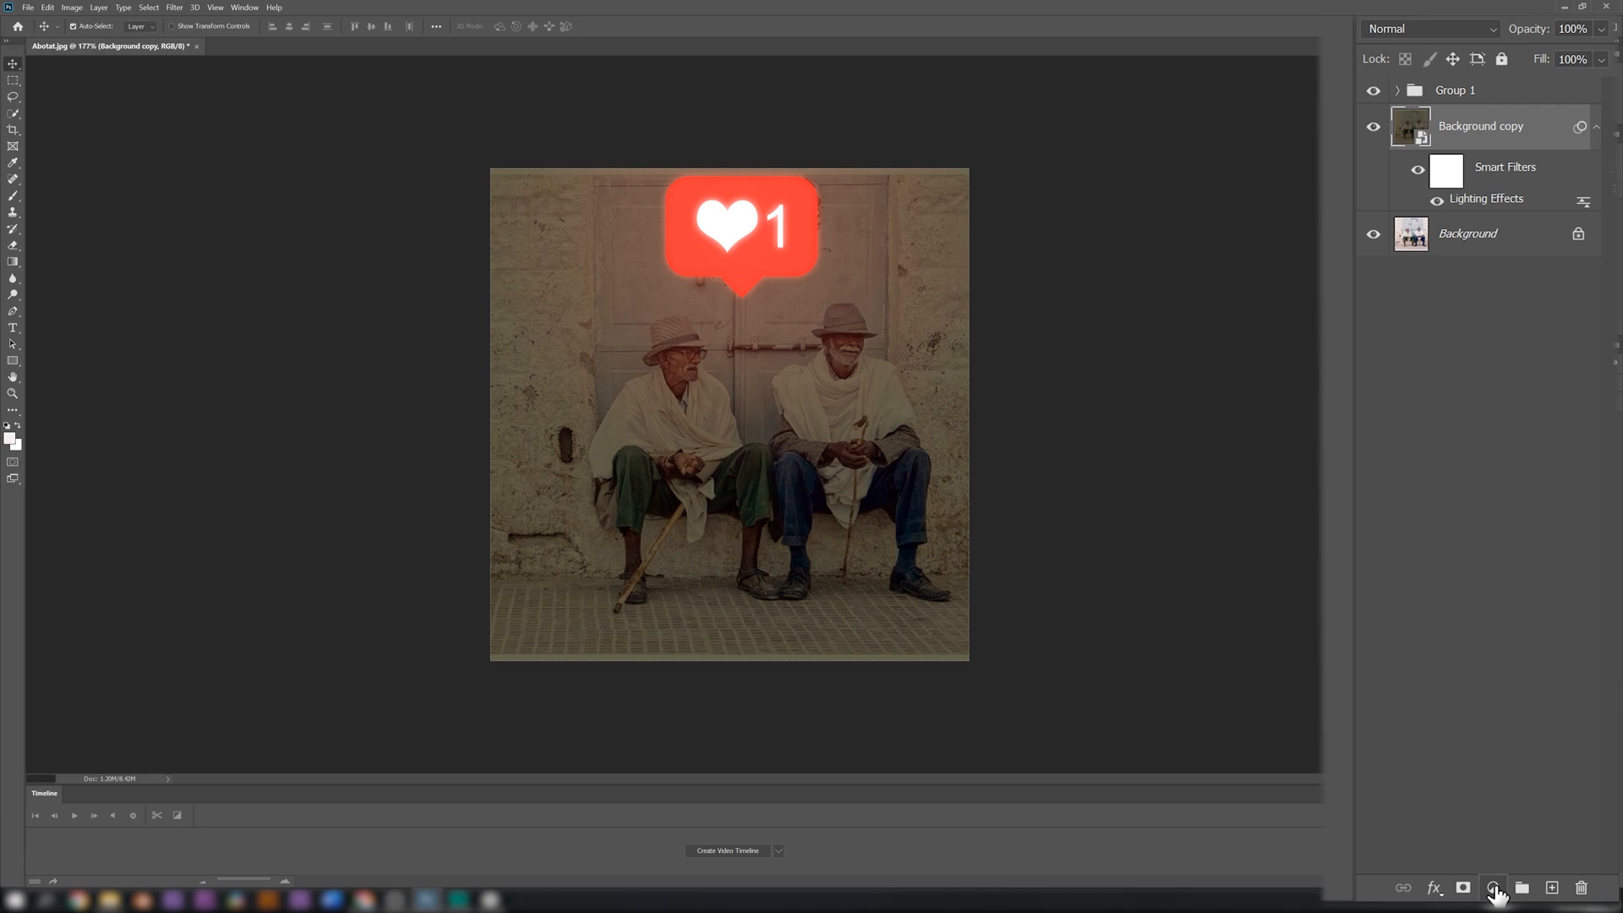
# Add a Brightness/Contrast adjustment above the Background copy, with moderately reduced brightness and contrast raised to about 41
pyautogui.click(1493, 887)
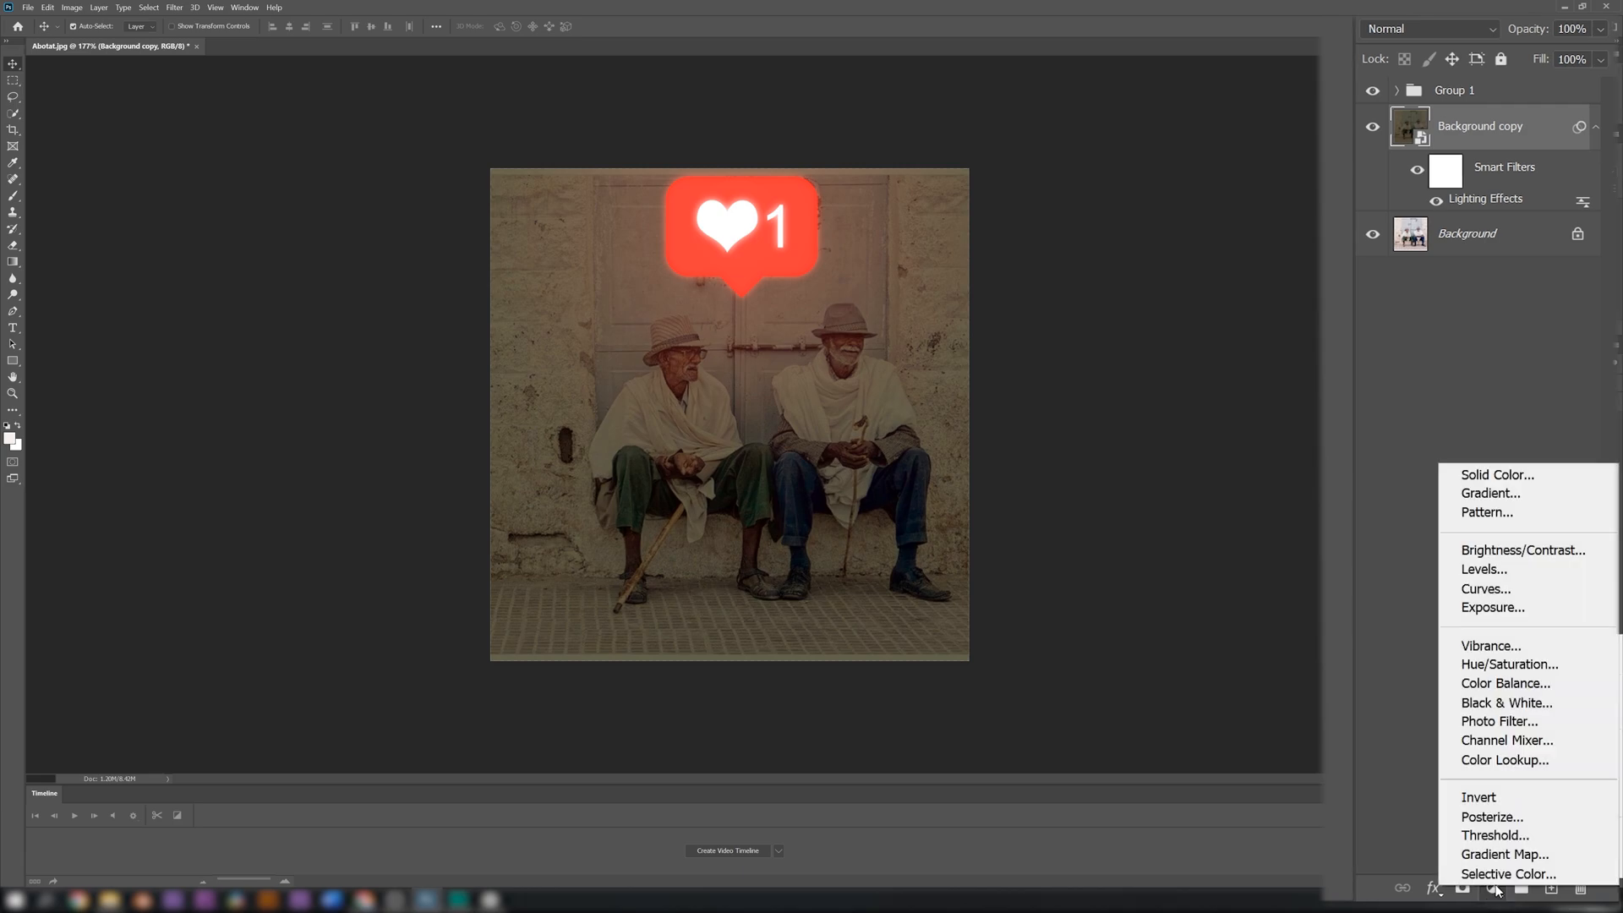
pyautogui.click(1494, 550)
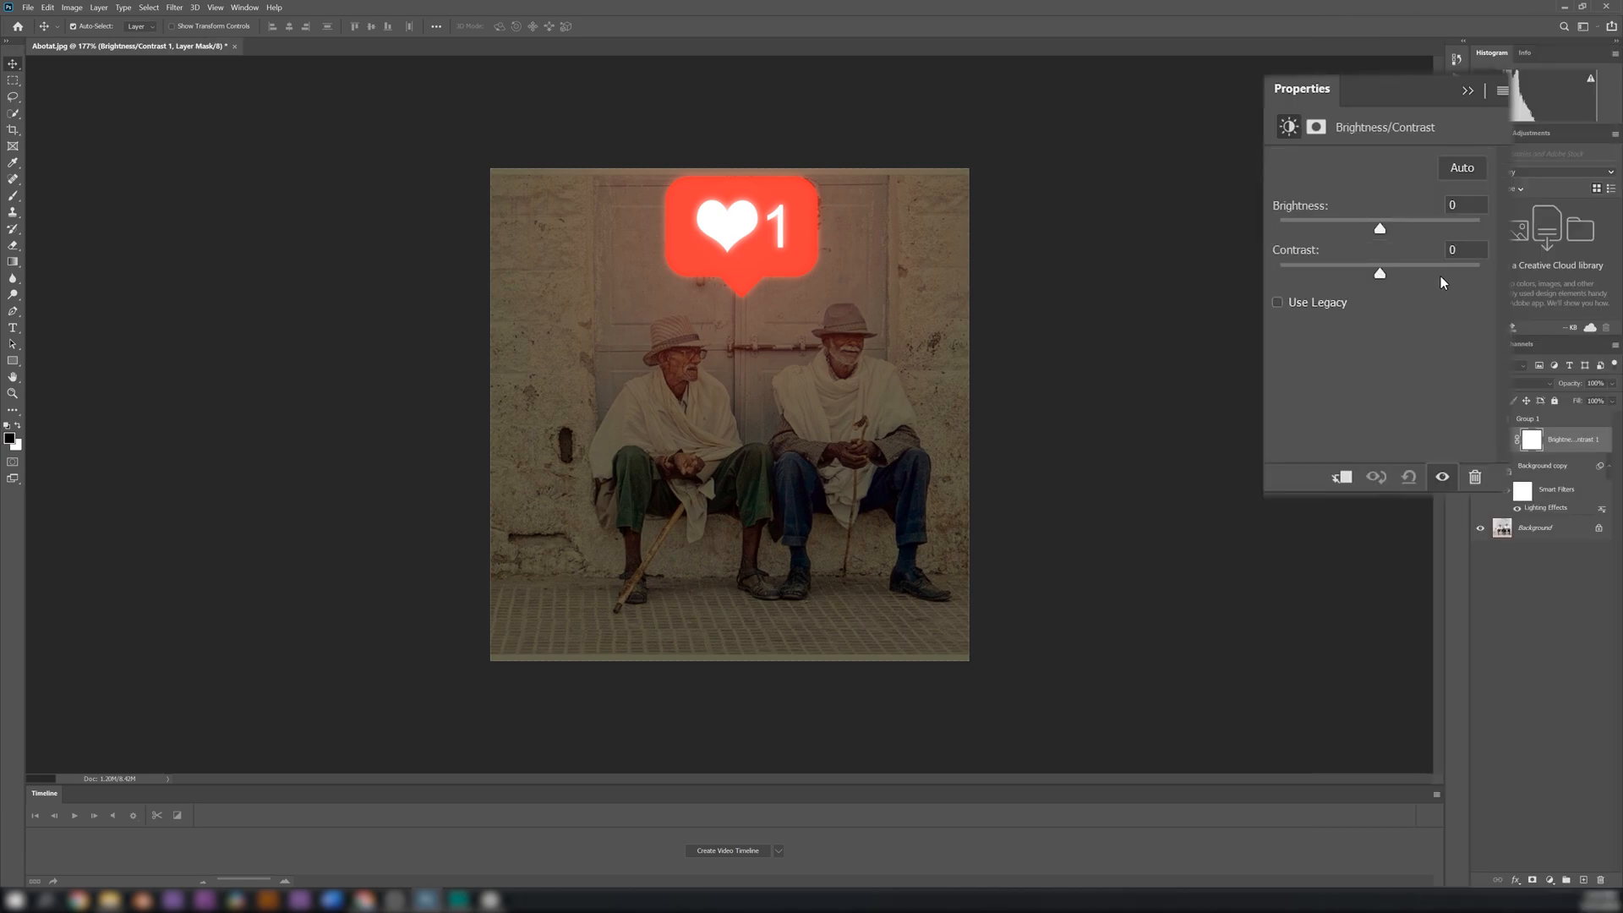
pyautogui.moveTo(1381, 228); pyautogui.dragTo(1357, 205)
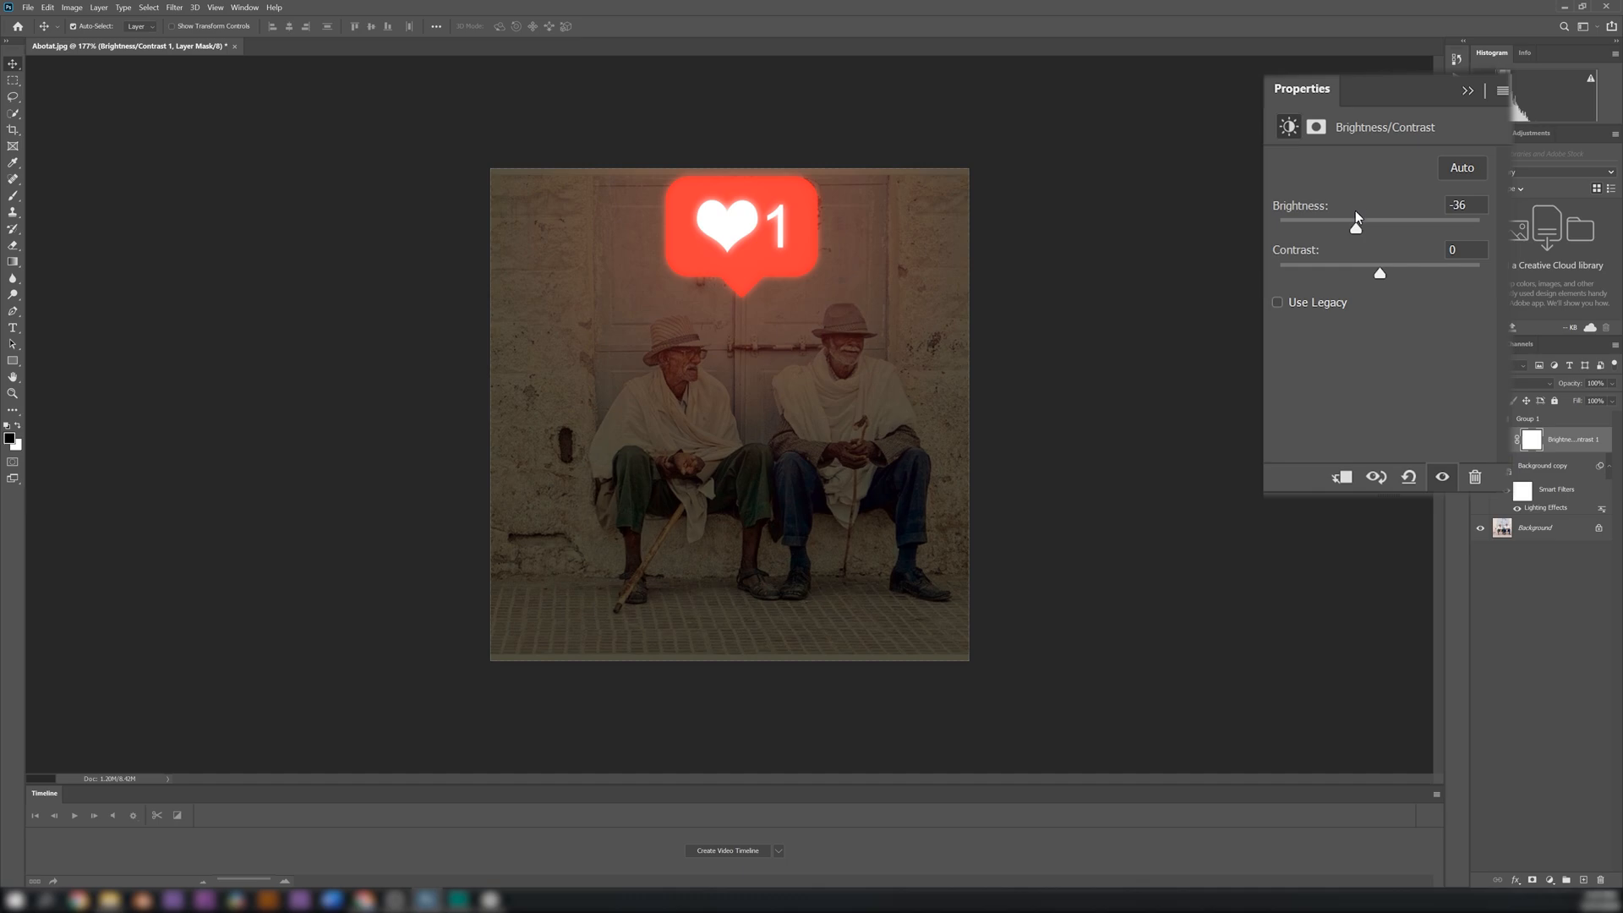
pyautogui.moveTo(1381, 272); pyautogui.dragTo(1425, 272)
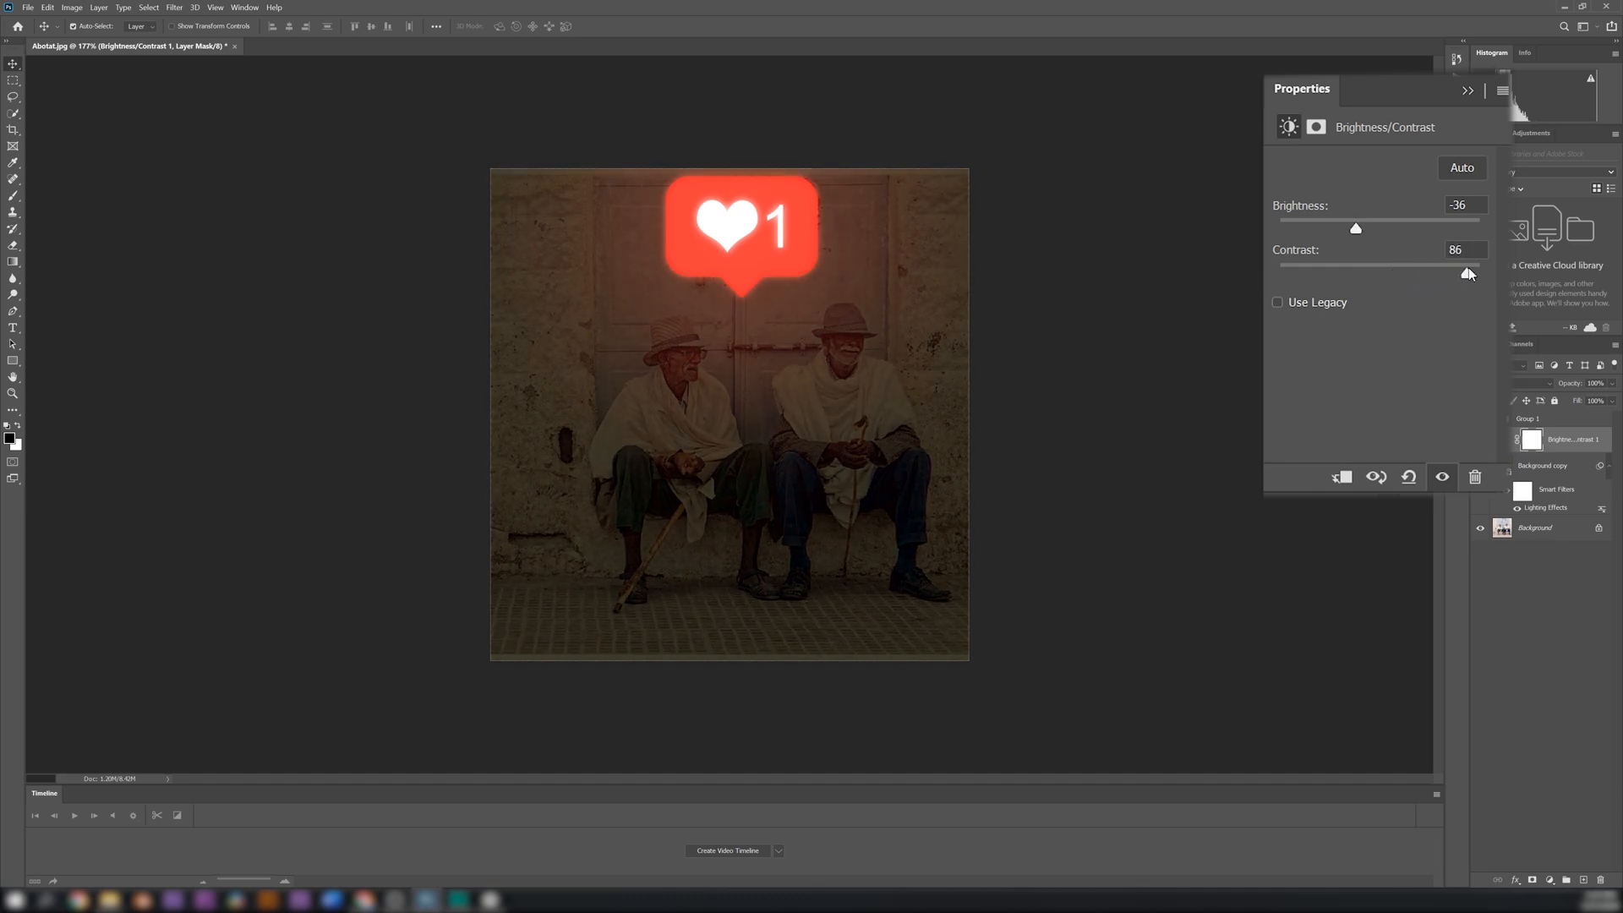
pyautogui.moveTo(1424, 260); pyautogui.dragTo(1428, 260)
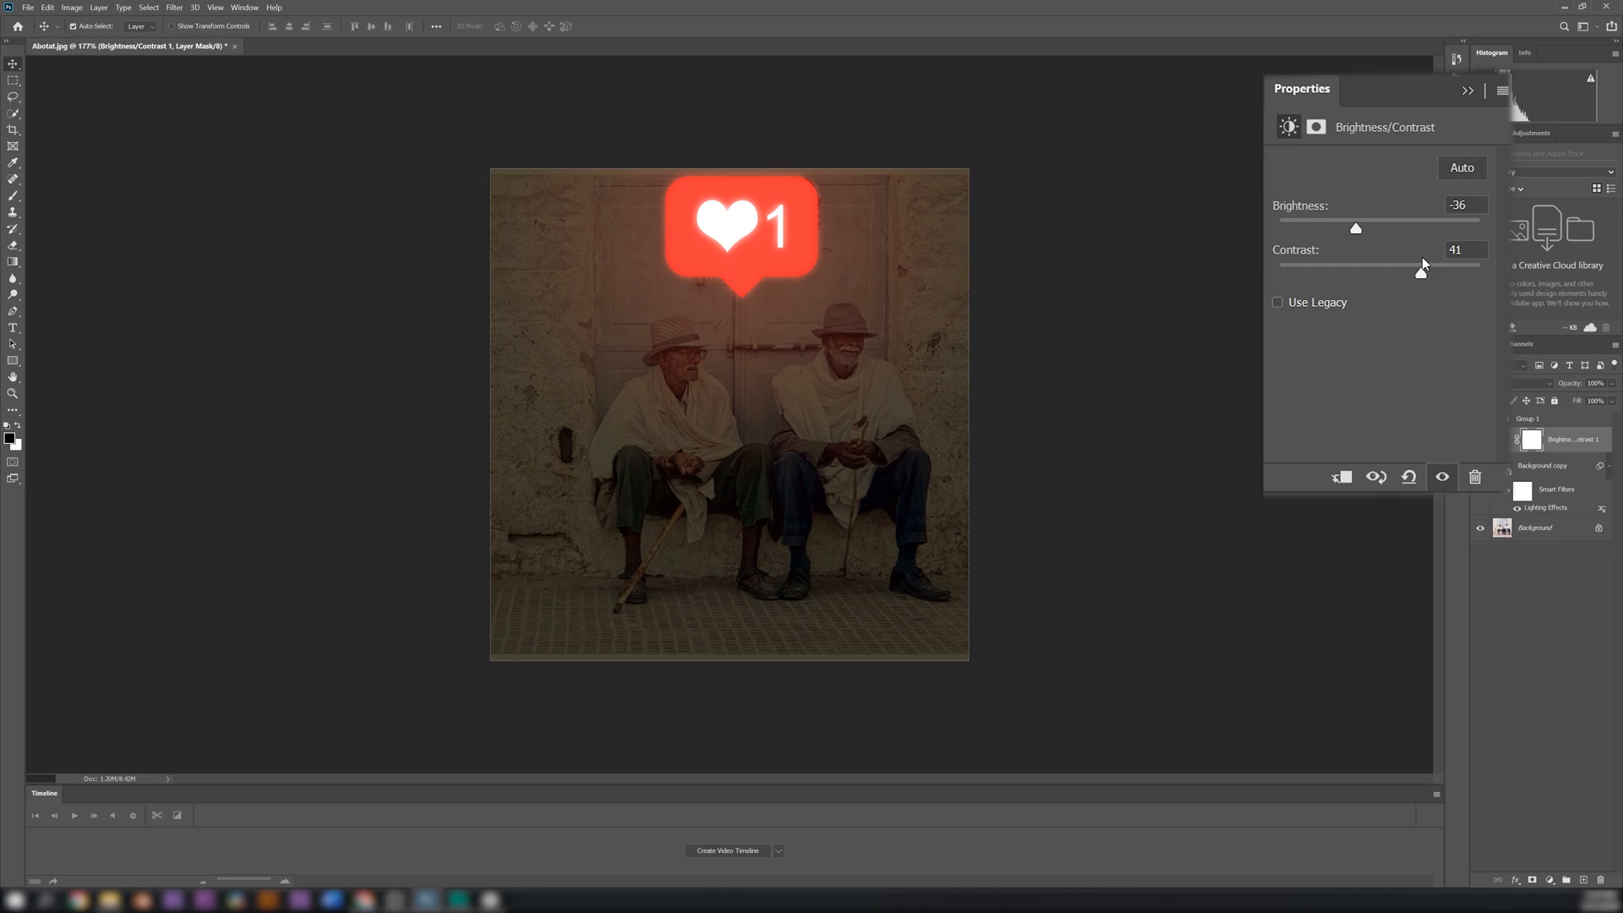
pyautogui.moveTo(1357, 227); pyautogui.dragTo(1364, 225)
pyautogui.click(1468, 91)
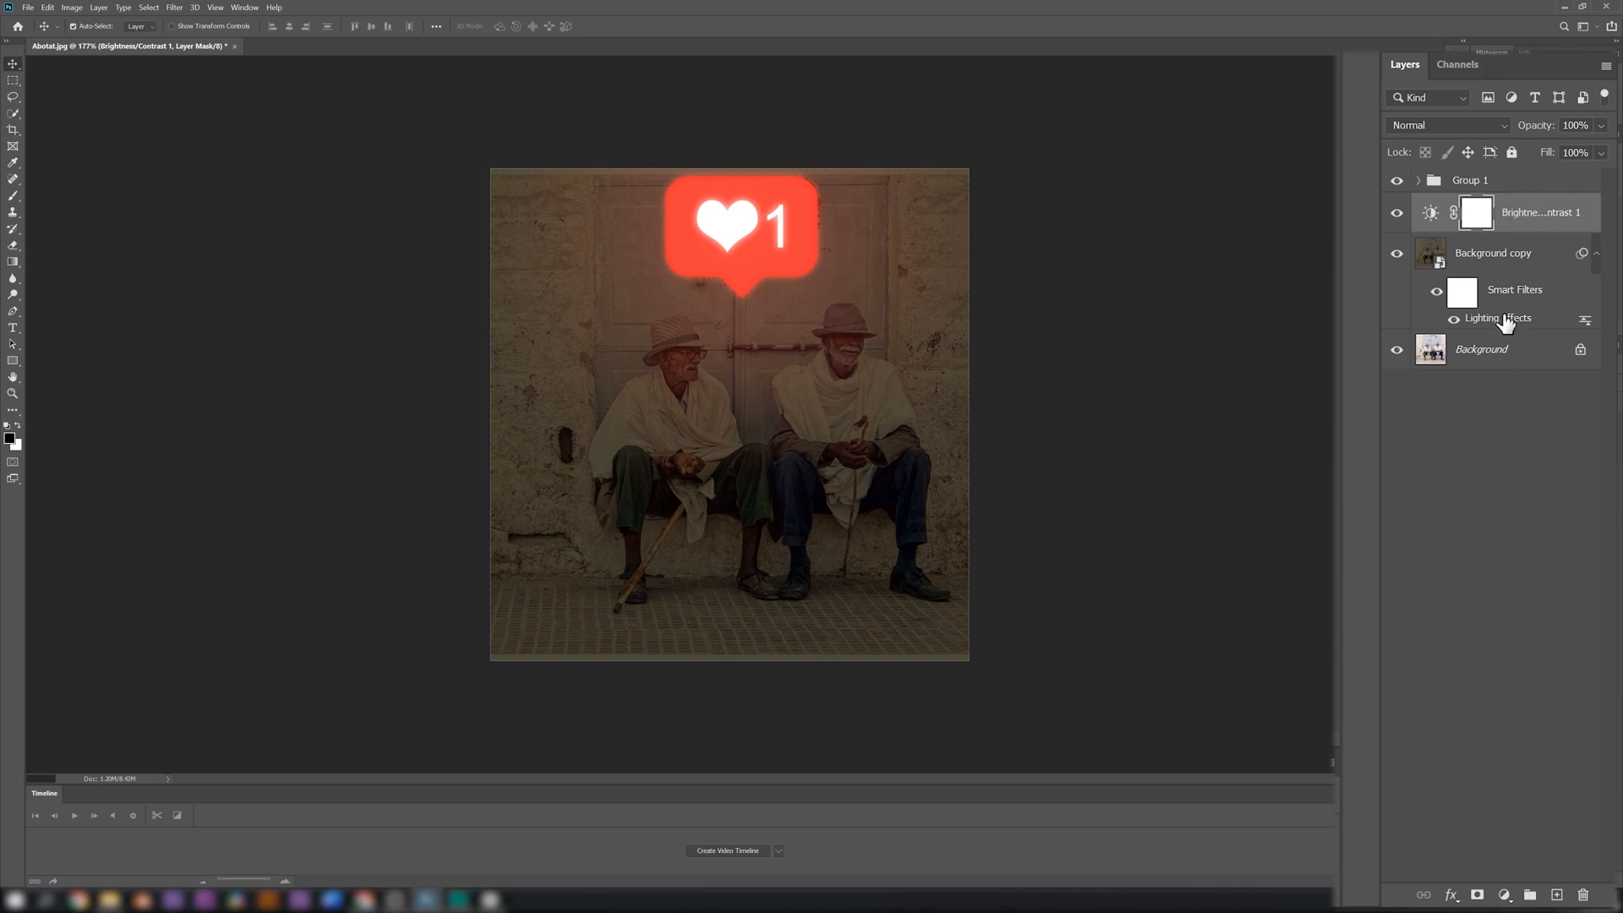
# Add a Hue/Saturation adjustment above Brightness/Contrast with Colorize enabled and saturation set to 69 for a red tint
pyautogui.click(1504, 894)
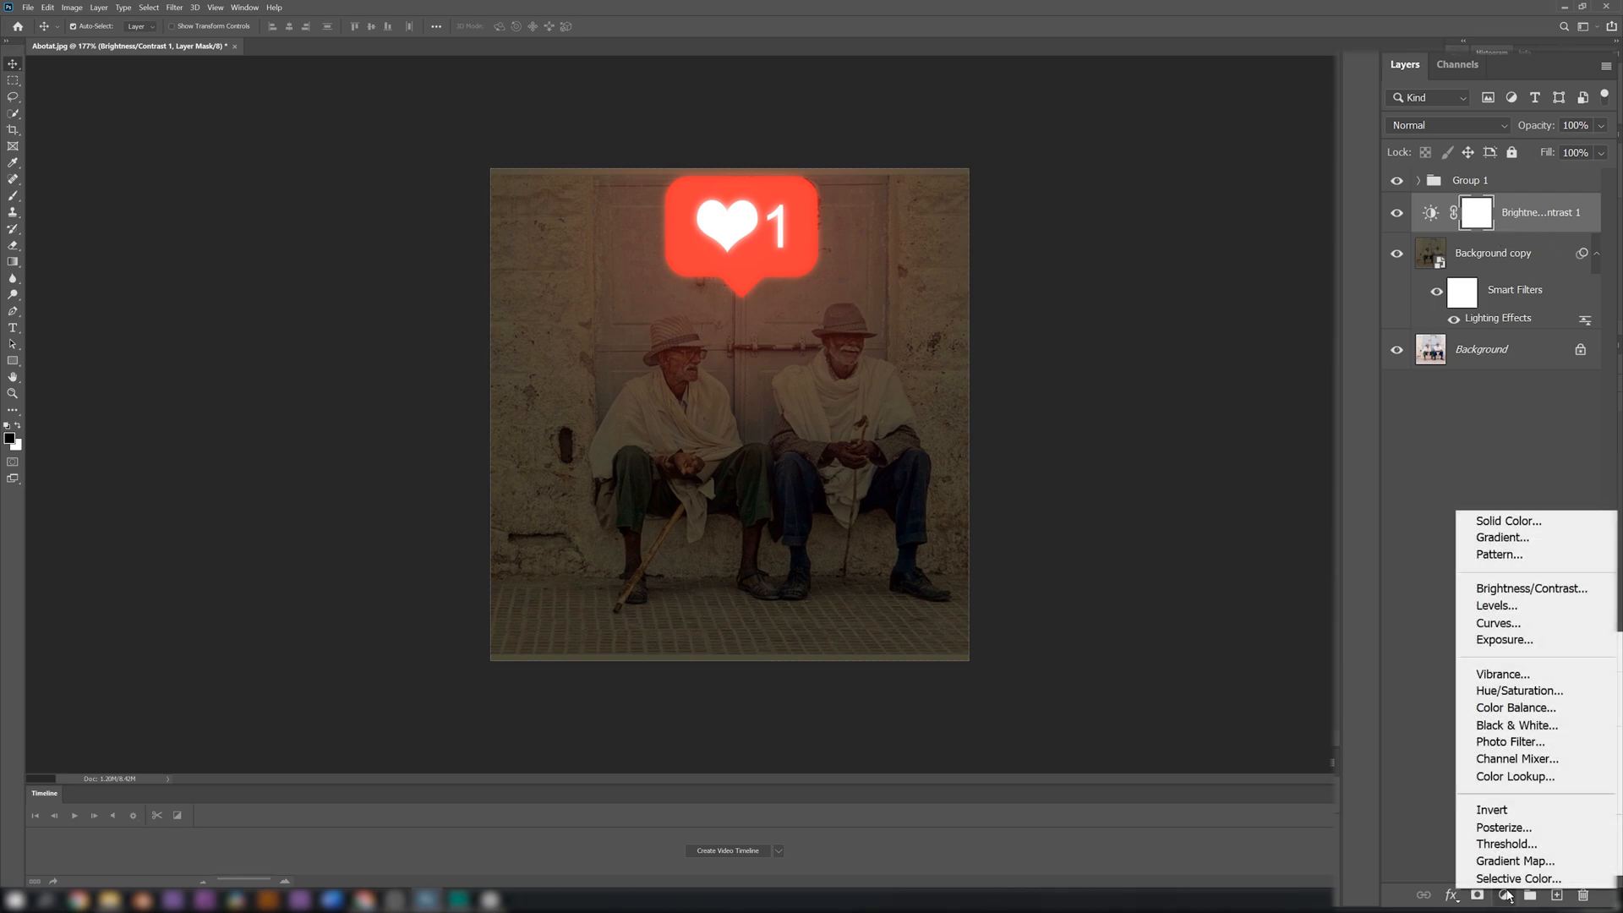
pyautogui.click(1526, 694)
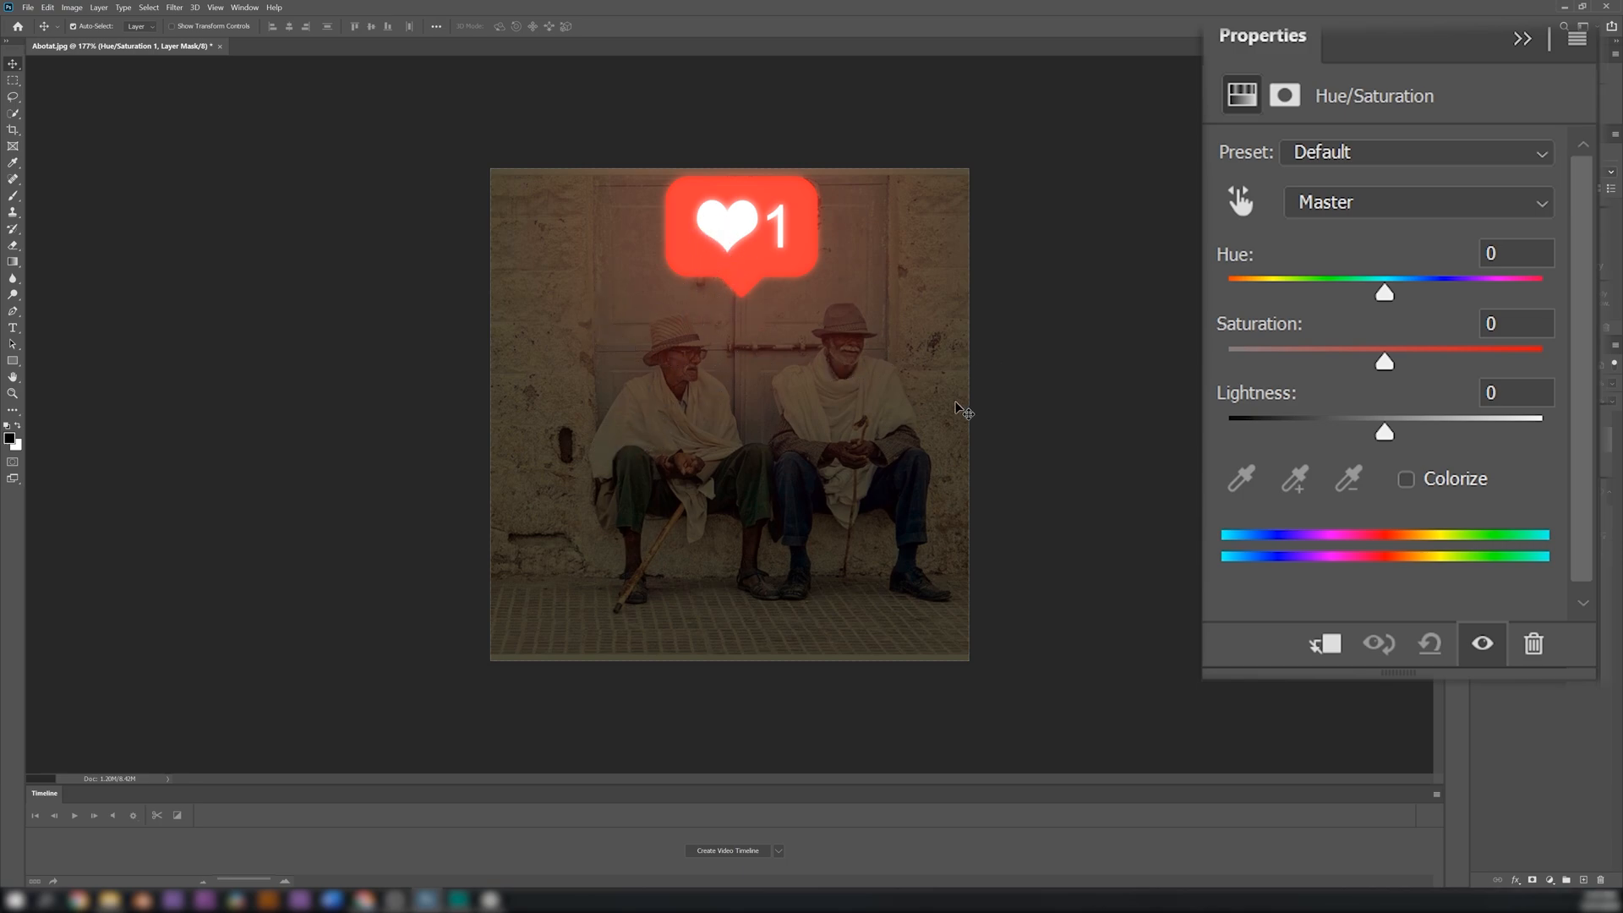
pyautogui.click(1407, 481)
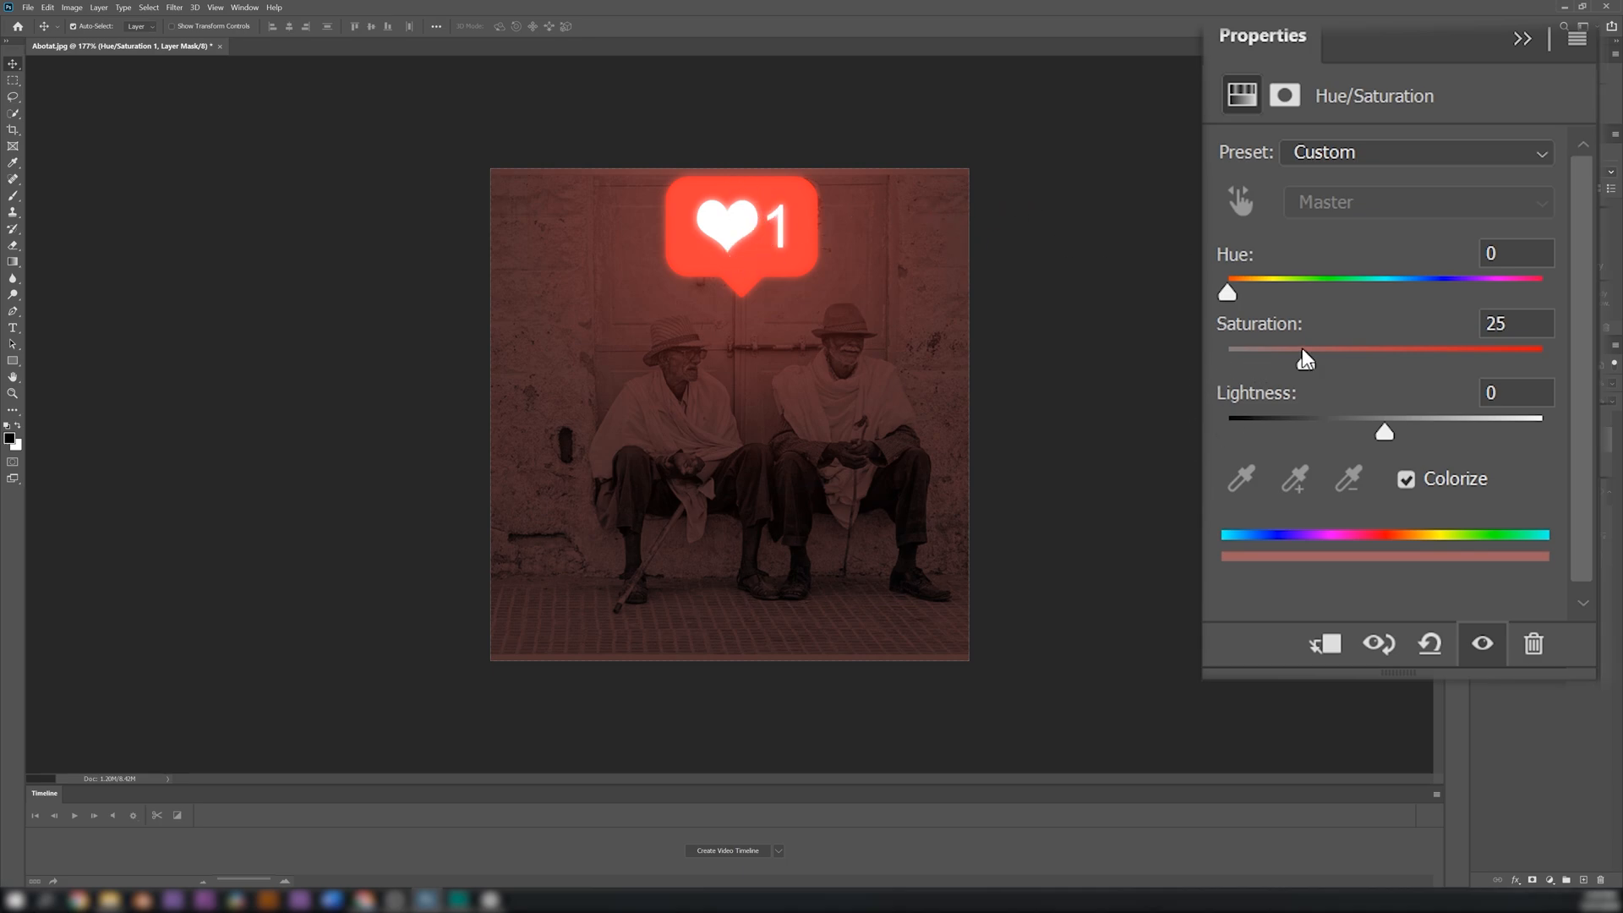
pyautogui.moveTo(1309, 363); pyautogui.dragTo(1448, 361)
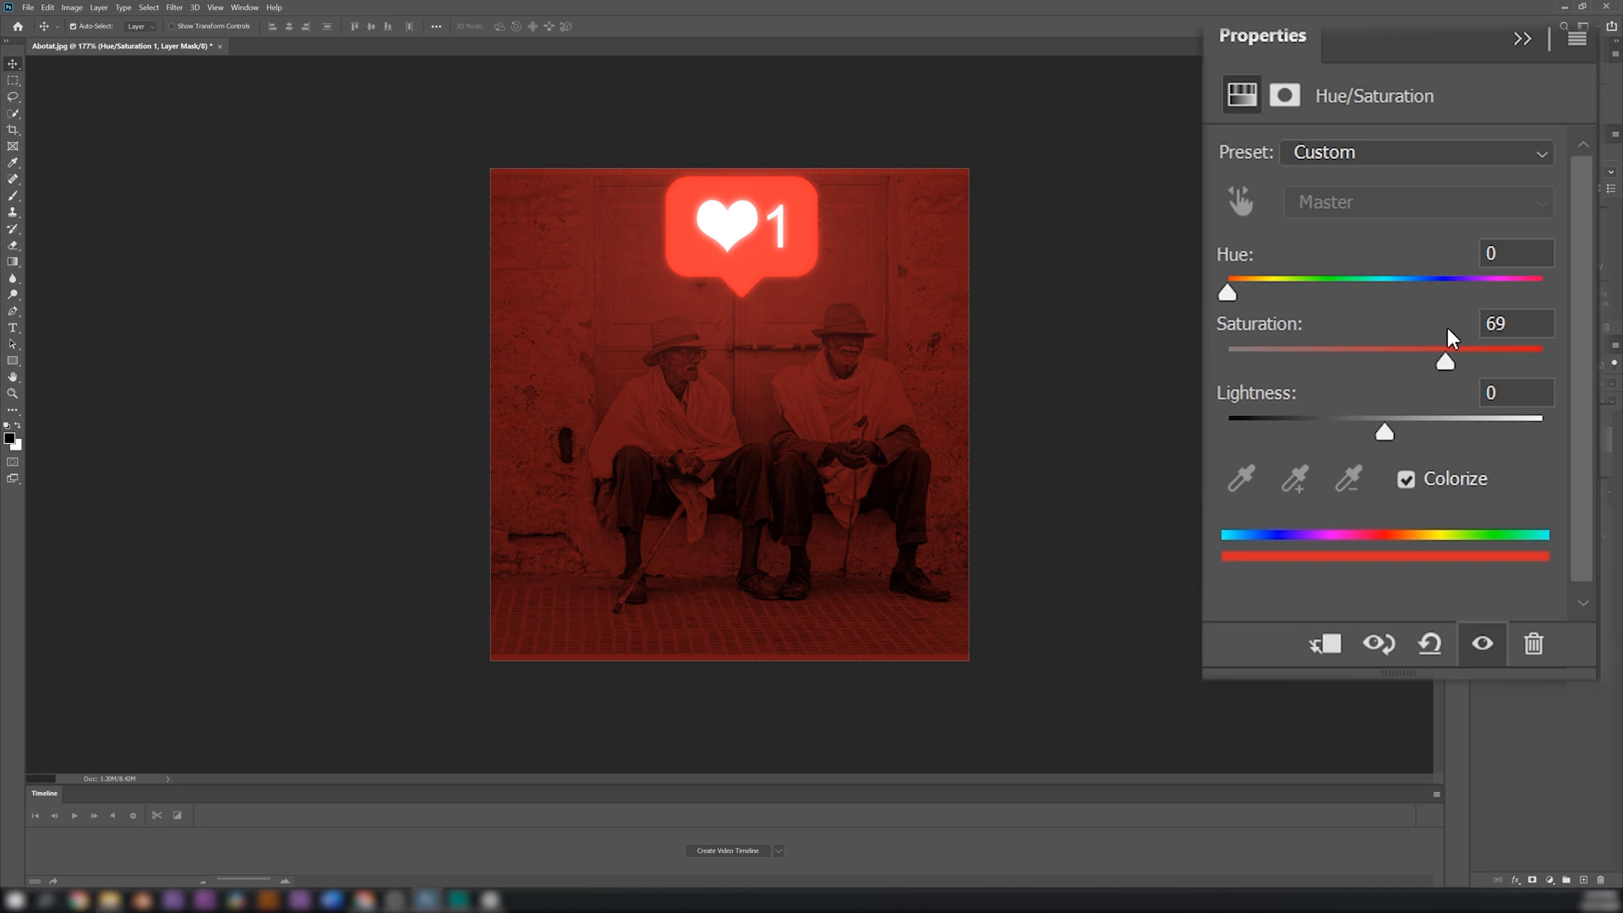
pyautogui.click(1521, 38)
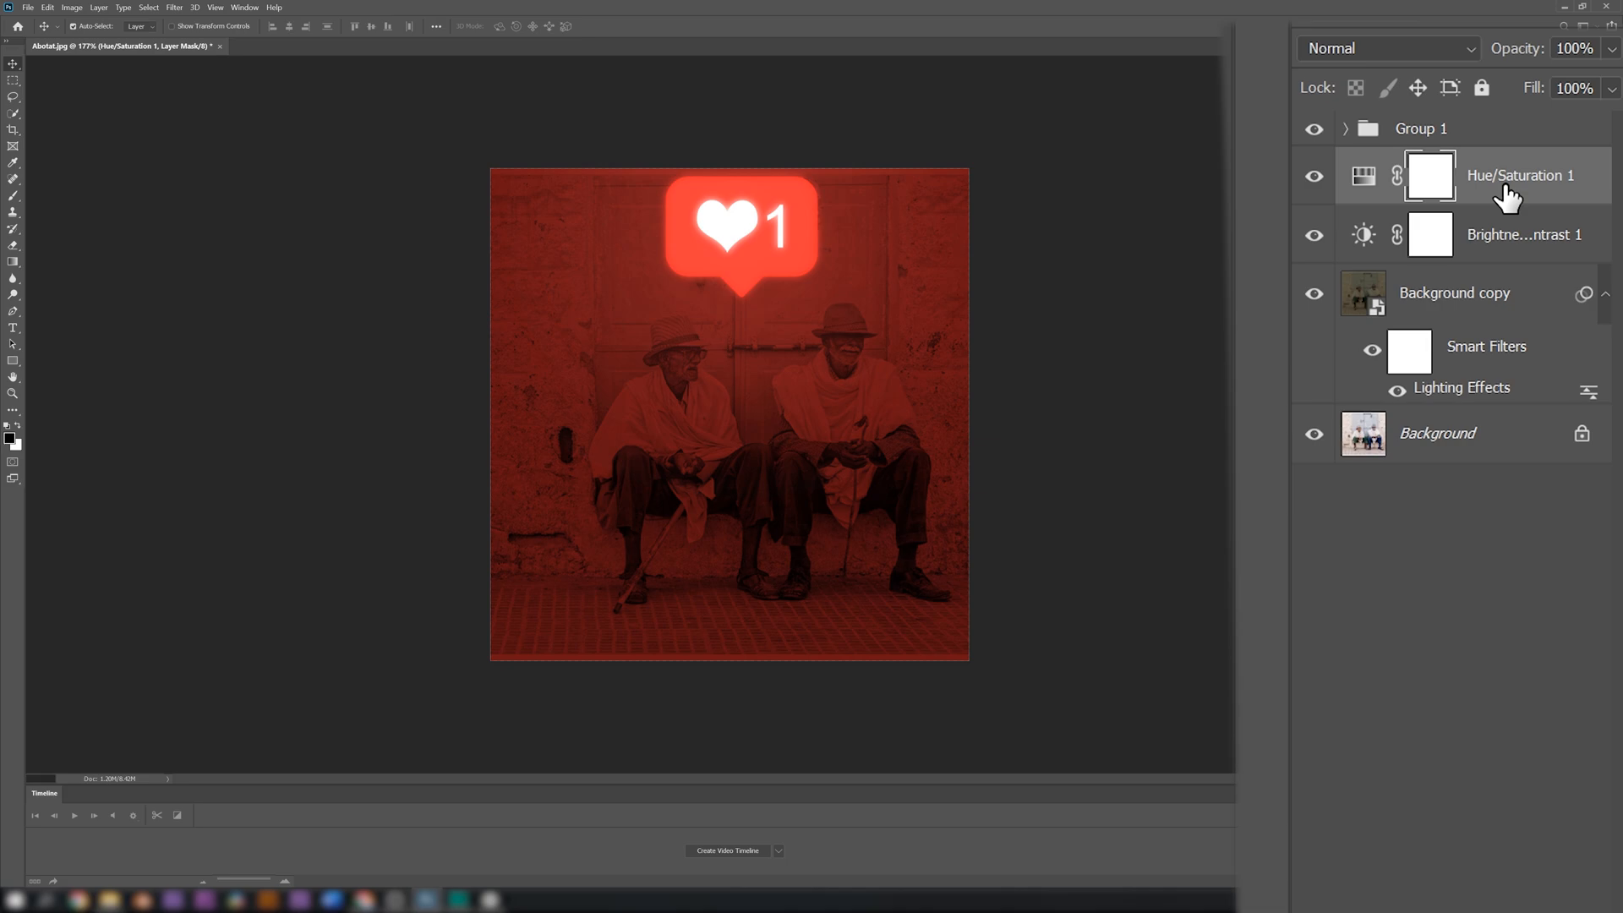
# Set the Hue/Saturation layer's blend mode to Color and toggle its visibility to compare the tint
pyautogui.click(1504, 186)
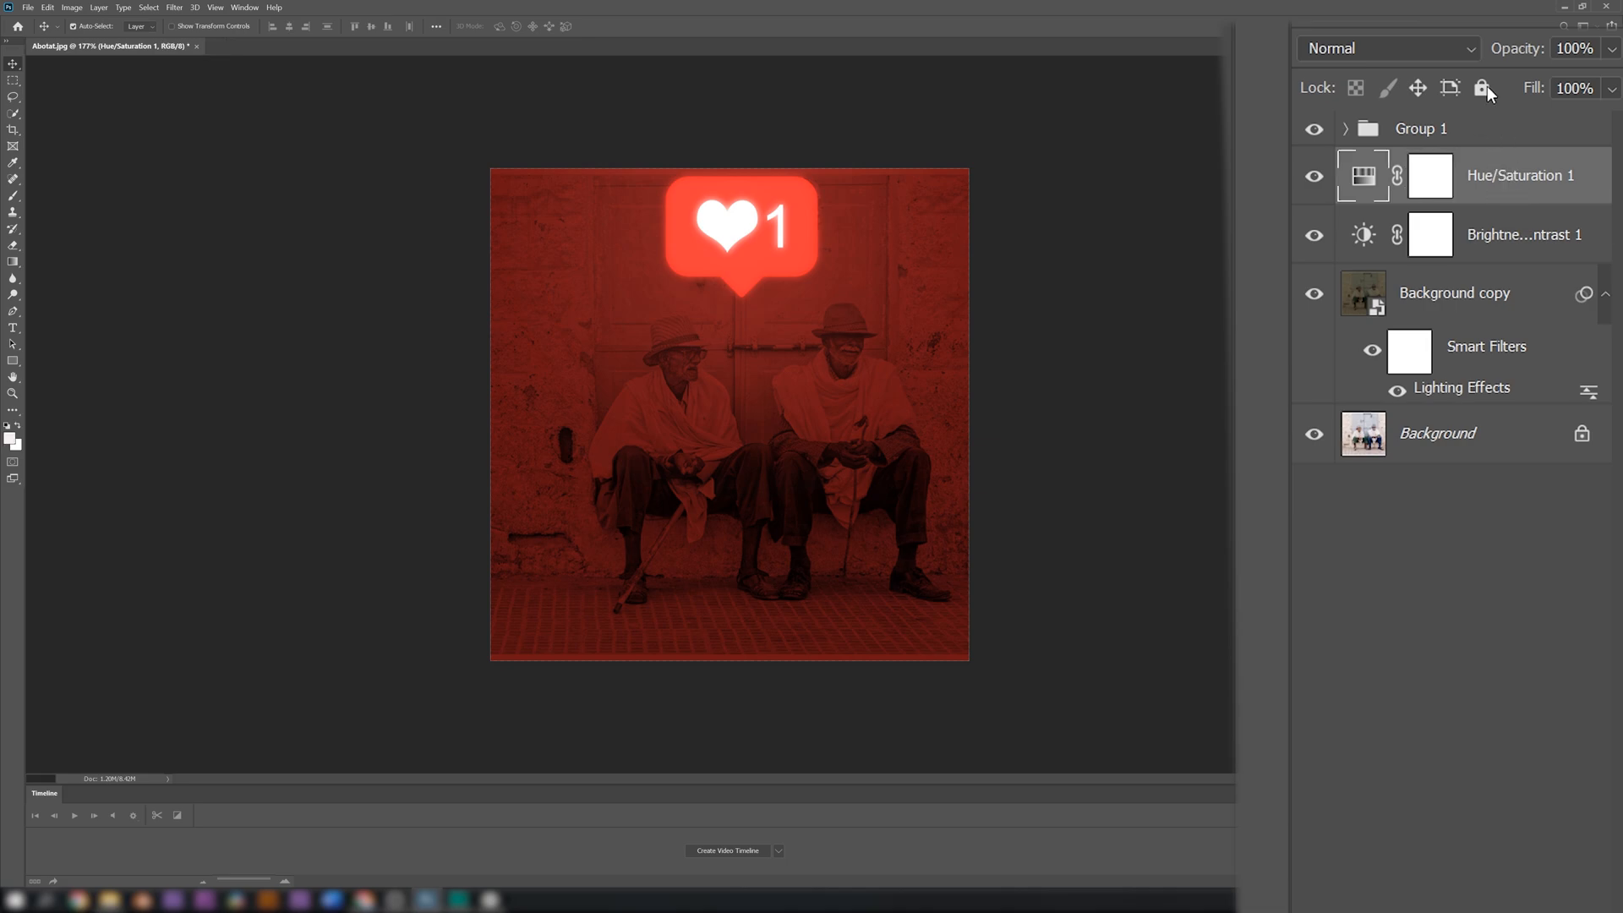
pyautogui.click(1422, 49)
pyautogui.click(1423, 49)
pyautogui.click(1427, 47)
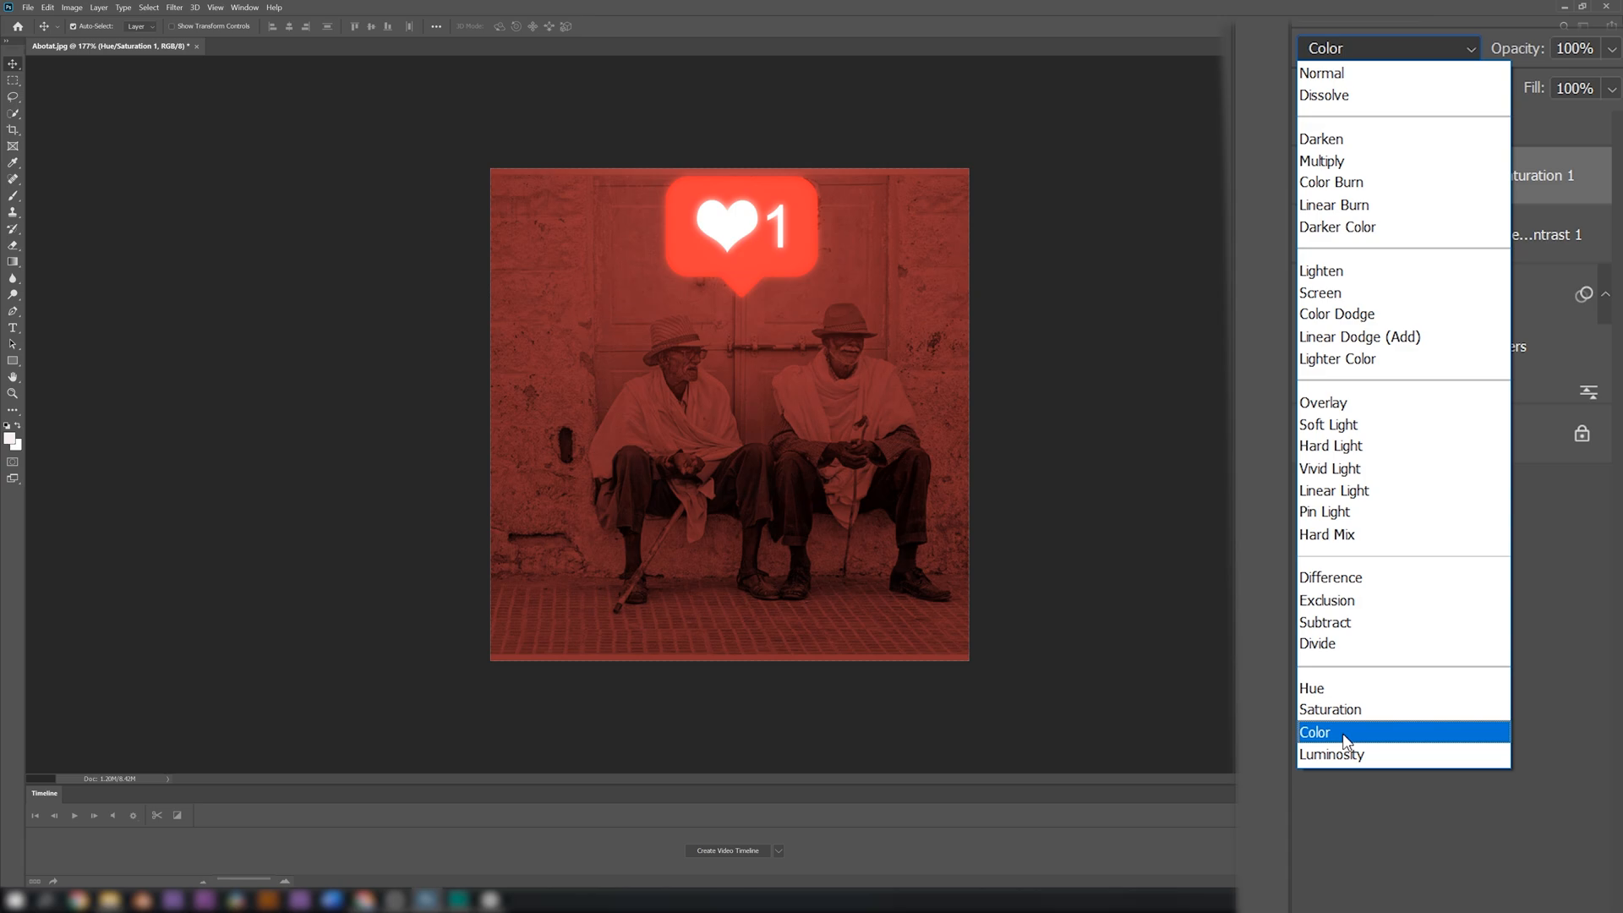
pyautogui.click(1343, 733)
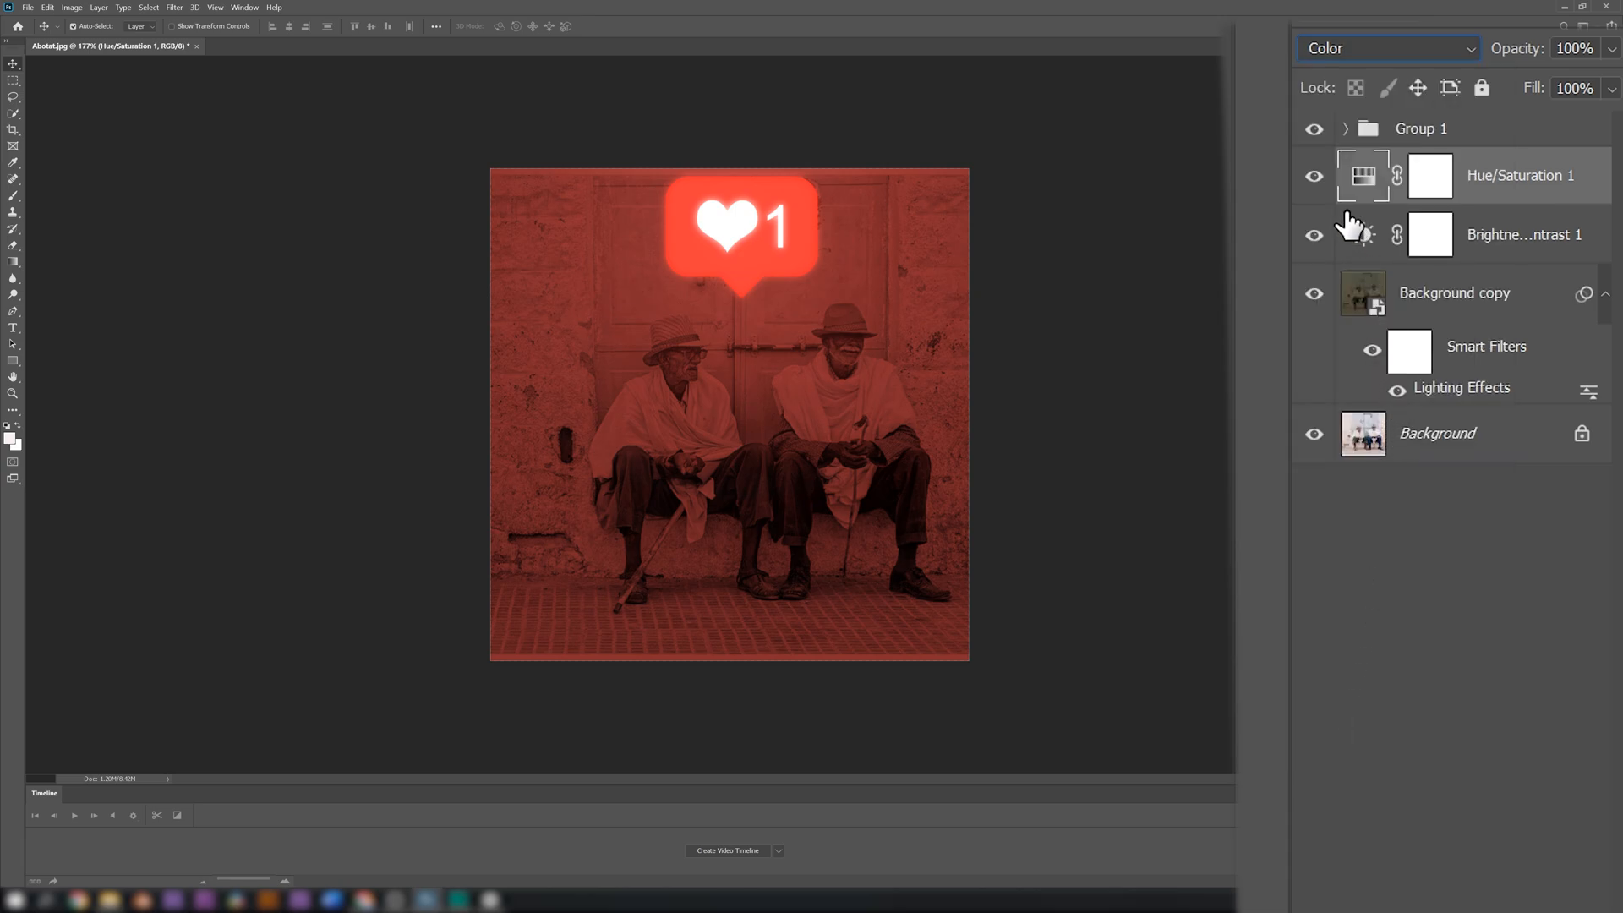
pyautogui.click(1317, 175)
pyautogui.click(1317, 175)
# Open the Hue/Saturation layer's blending options beside the photo and raise the Blend If black point of the Underlying Layer to 59
pyautogui.rightClick(1447, 182)
pyautogui.click(1447, 185)
pyautogui.rightClick(1445, 178)
pyautogui.click(1443, 188)
pyautogui.rightClick(1478, 182)
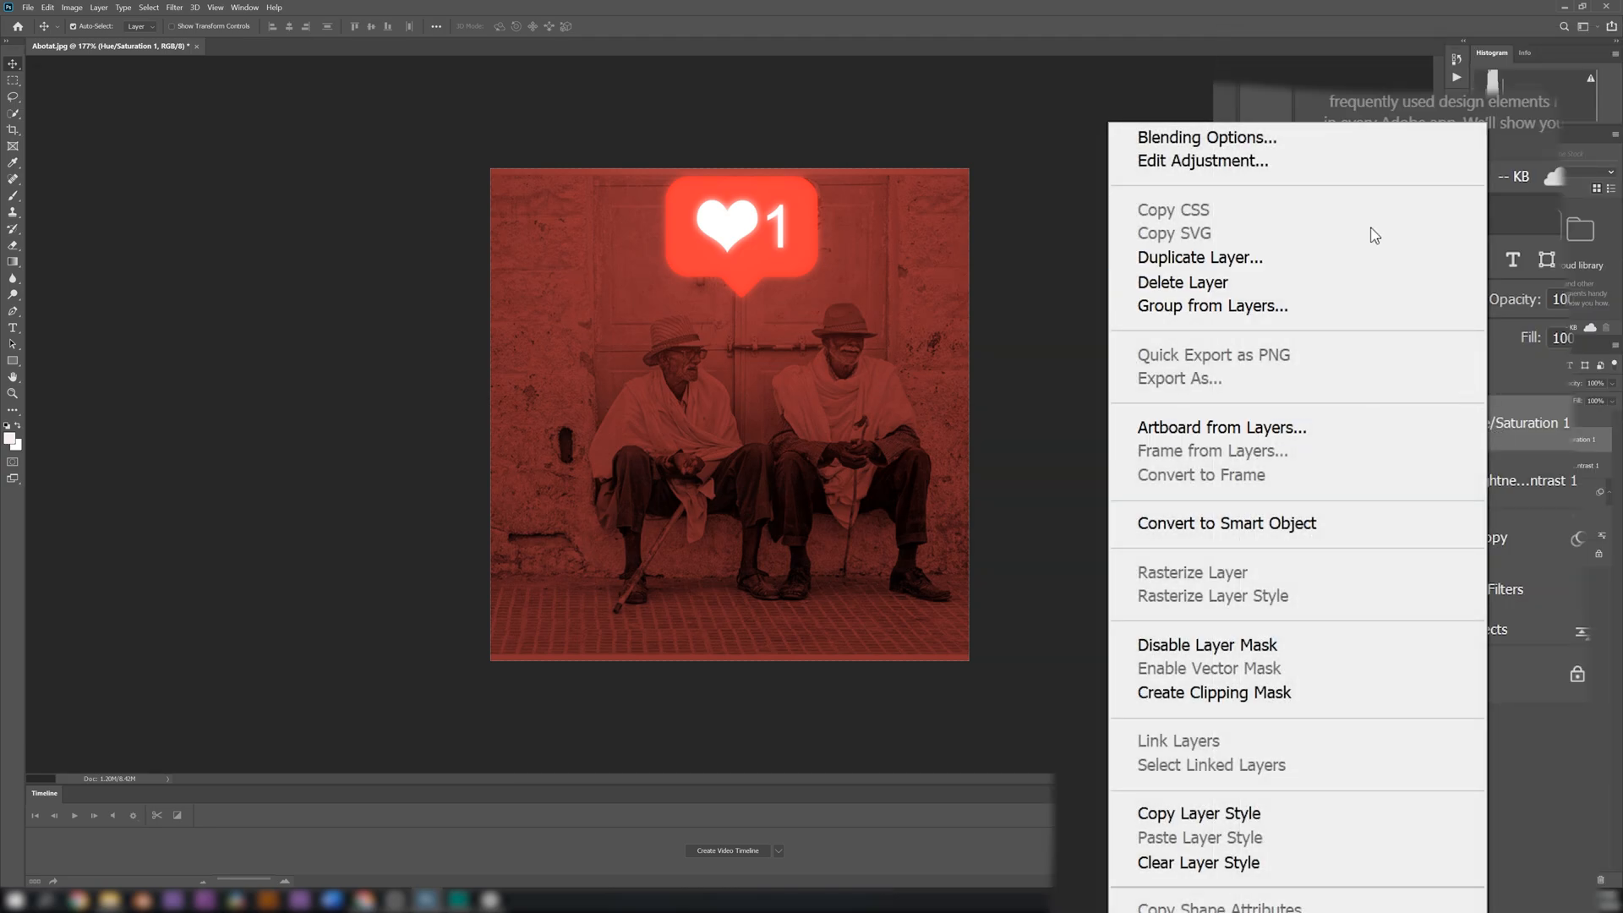
pyautogui.click(1281, 141)
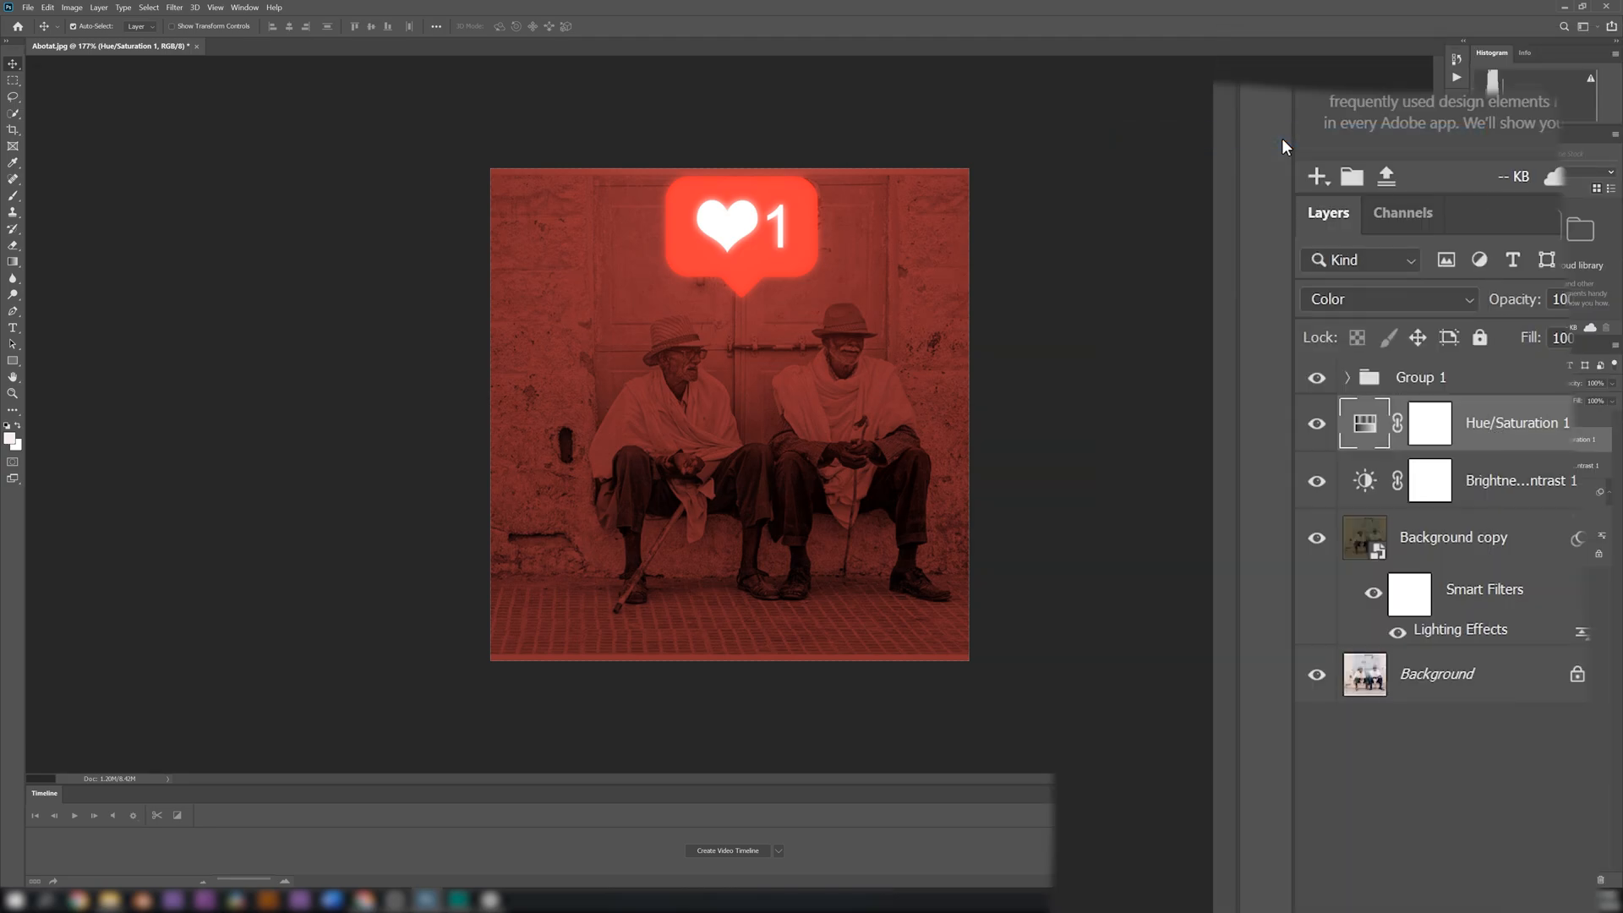
pyautogui.moveTo(1102, 173); pyautogui.dragTo(1309, 66)
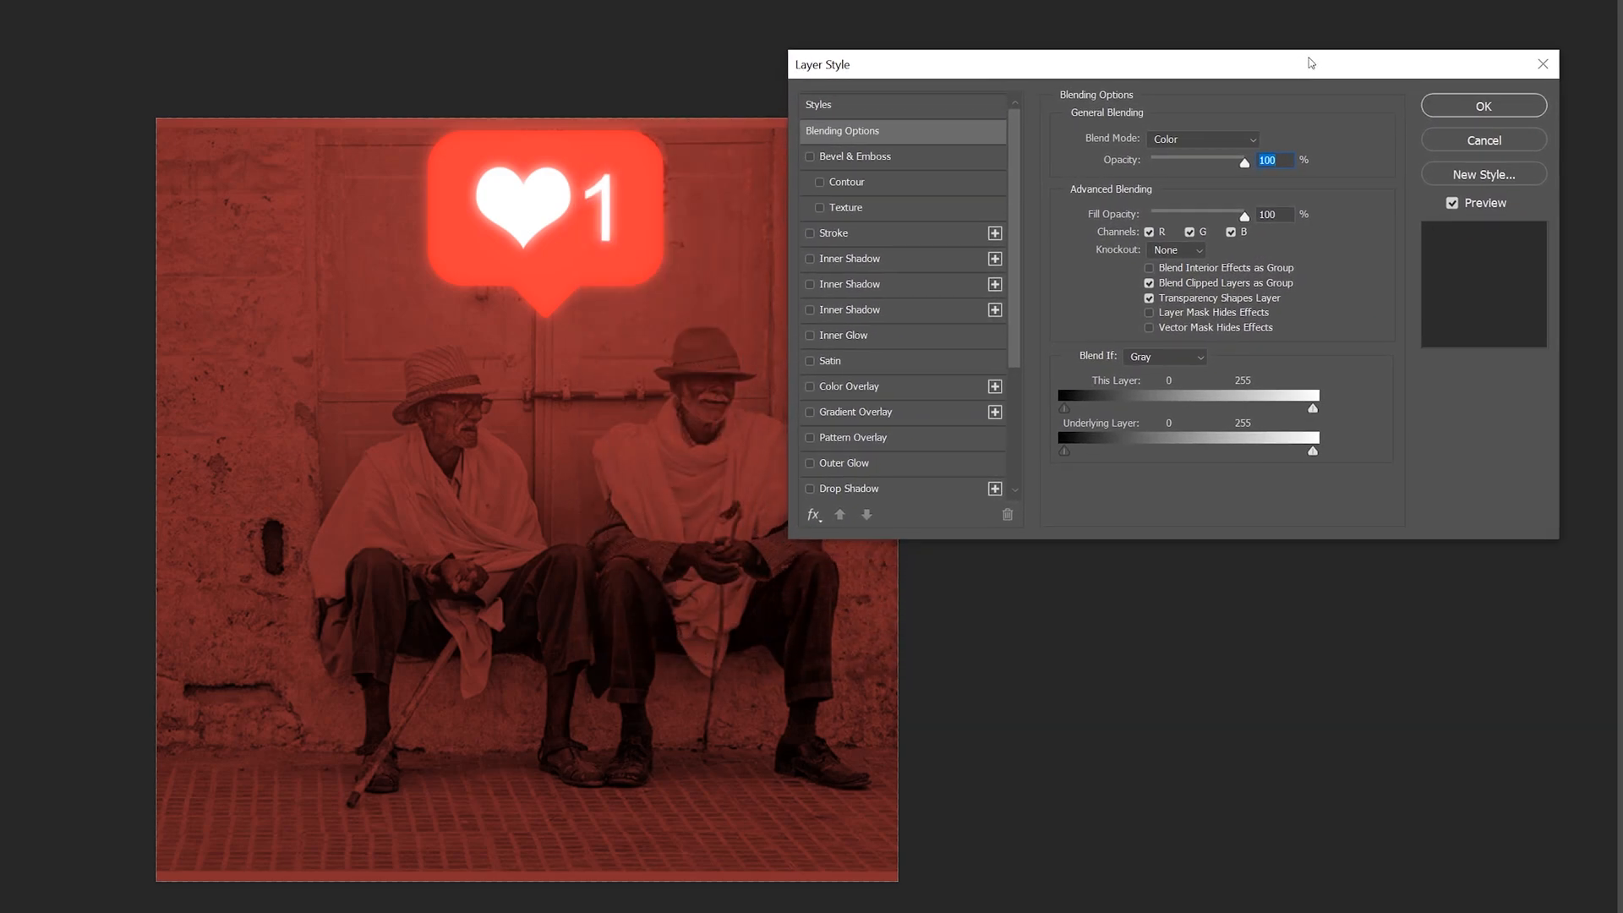
pyautogui.click(827, 134)
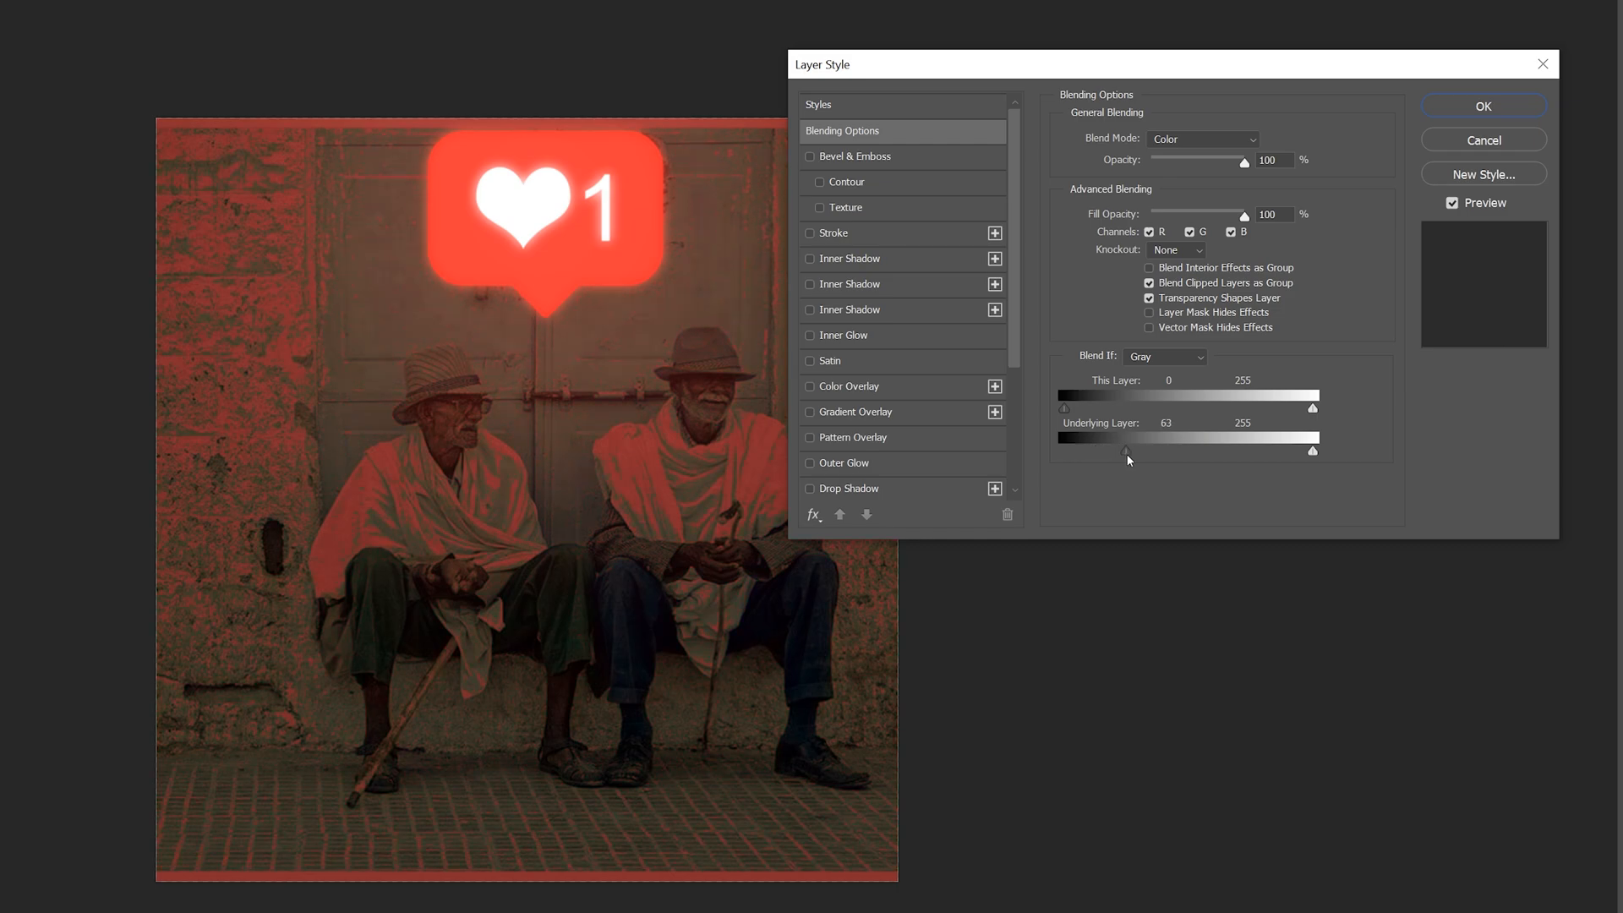
pyautogui.moveTo(1130, 64); pyautogui.dragTo(1168, 75)
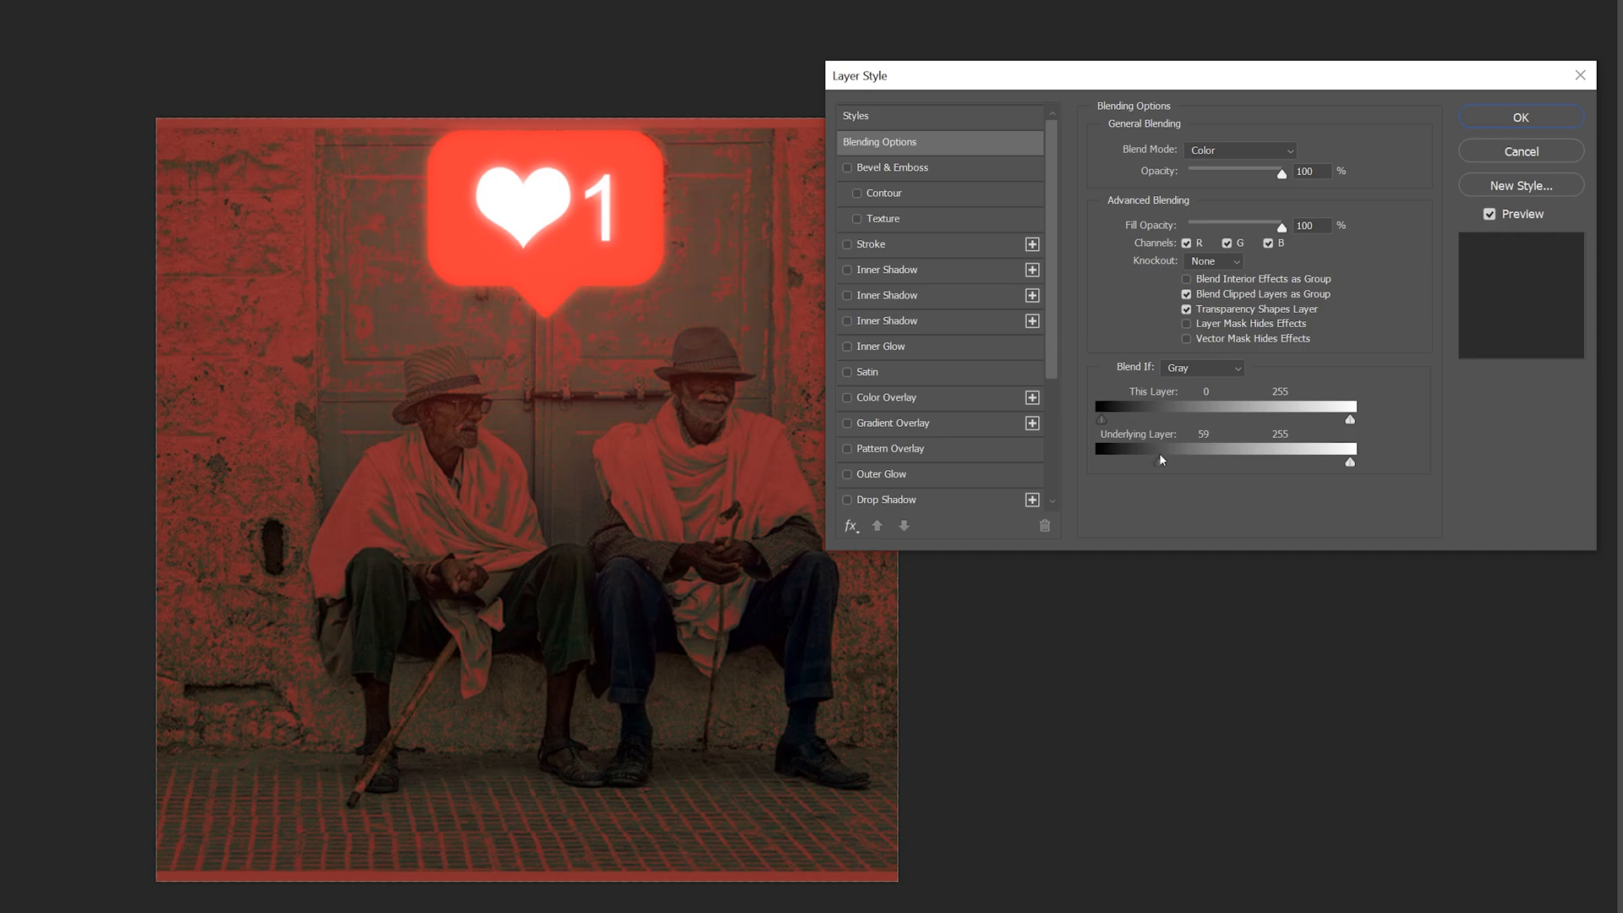
# Split the Underlying Layer black point in Blend If to 55 / 63 for a softer red transition
pyautogui.moveTo(1153, 455); pyautogui.dragTo(1147, 455)
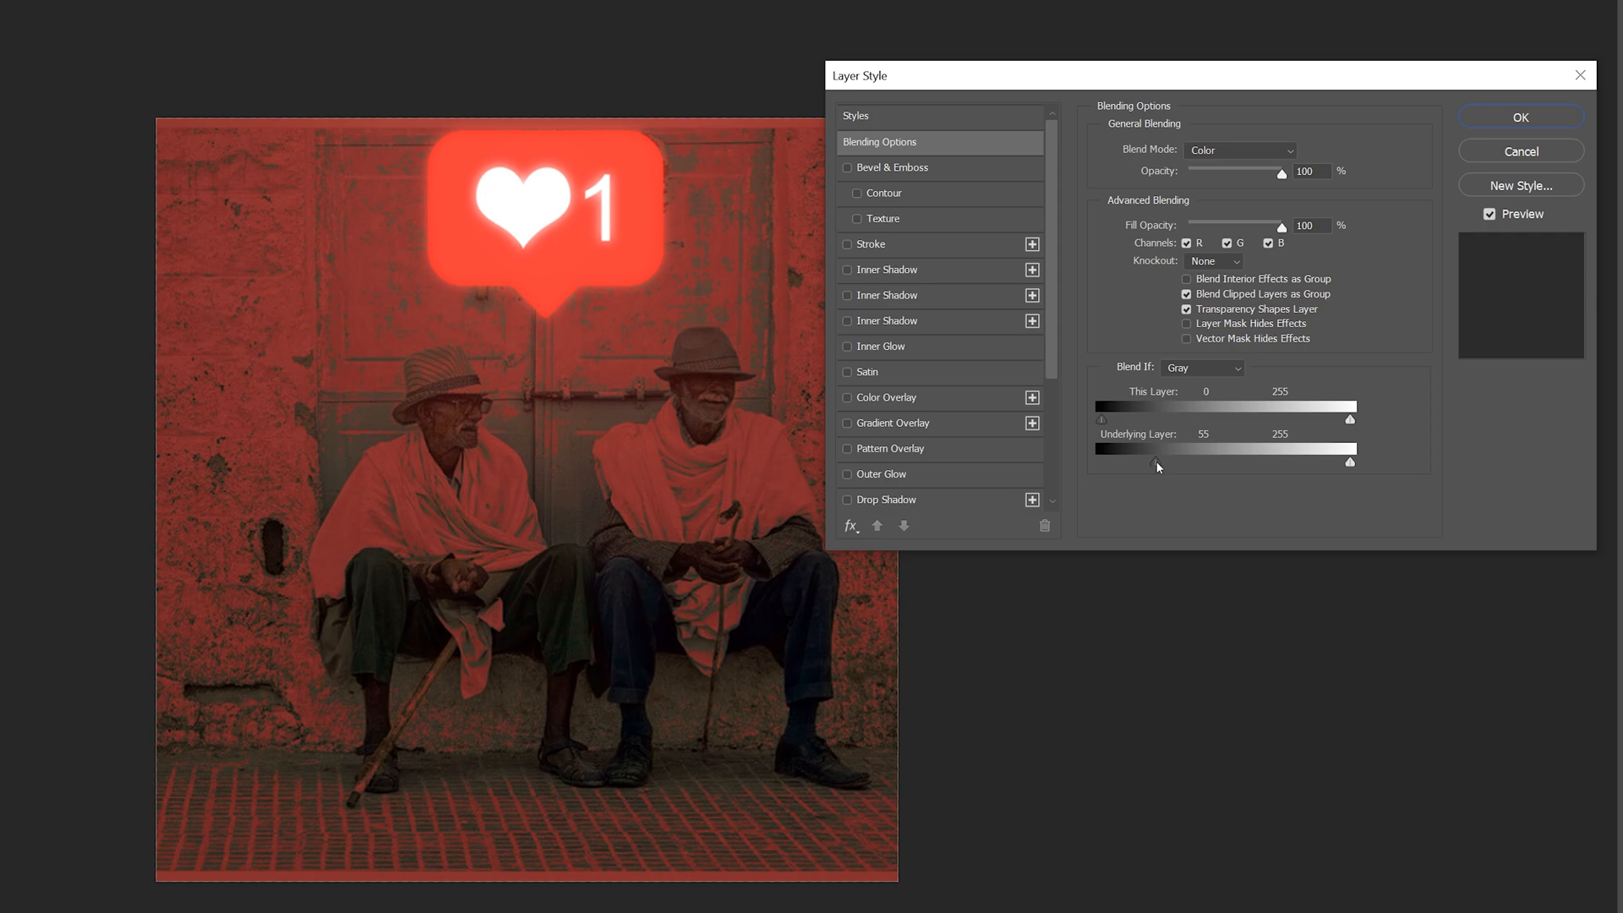
pyautogui.press('alt')
pyautogui.moveTo(1164, 465); pyautogui.dragTo(1163, 467)
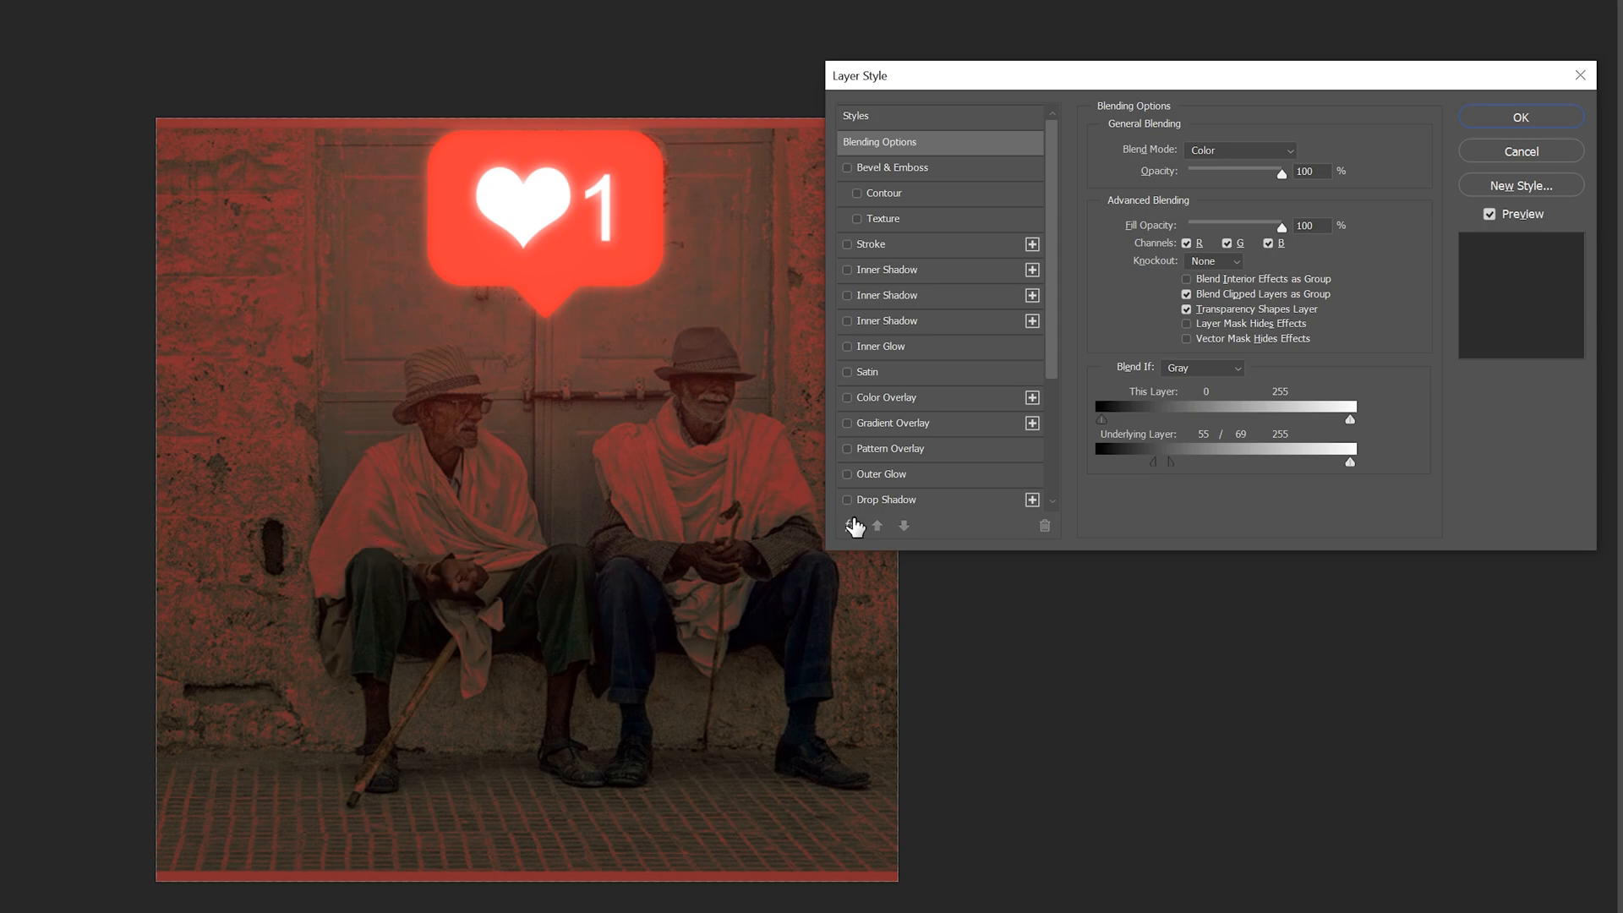
pyautogui.moveTo(1172, 460); pyautogui.dragTo(1182, 464)
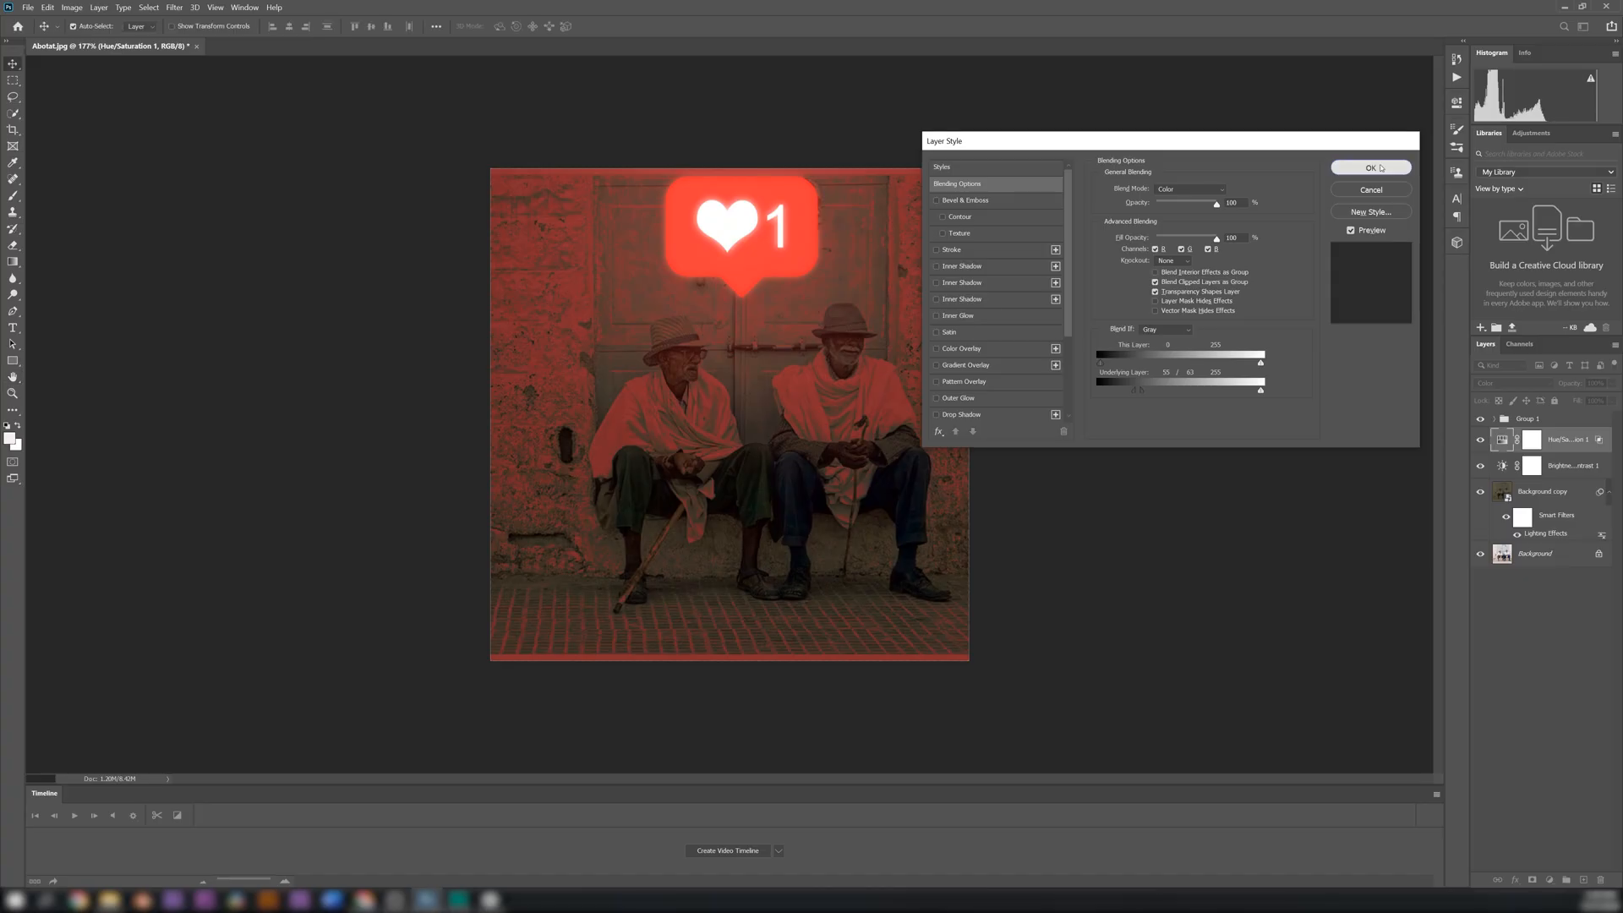
# Accept the Blend If settings and activate the Brush Tool with the Hue/Saturation layer's mask targeted
pyautogui.click(1371, 167)
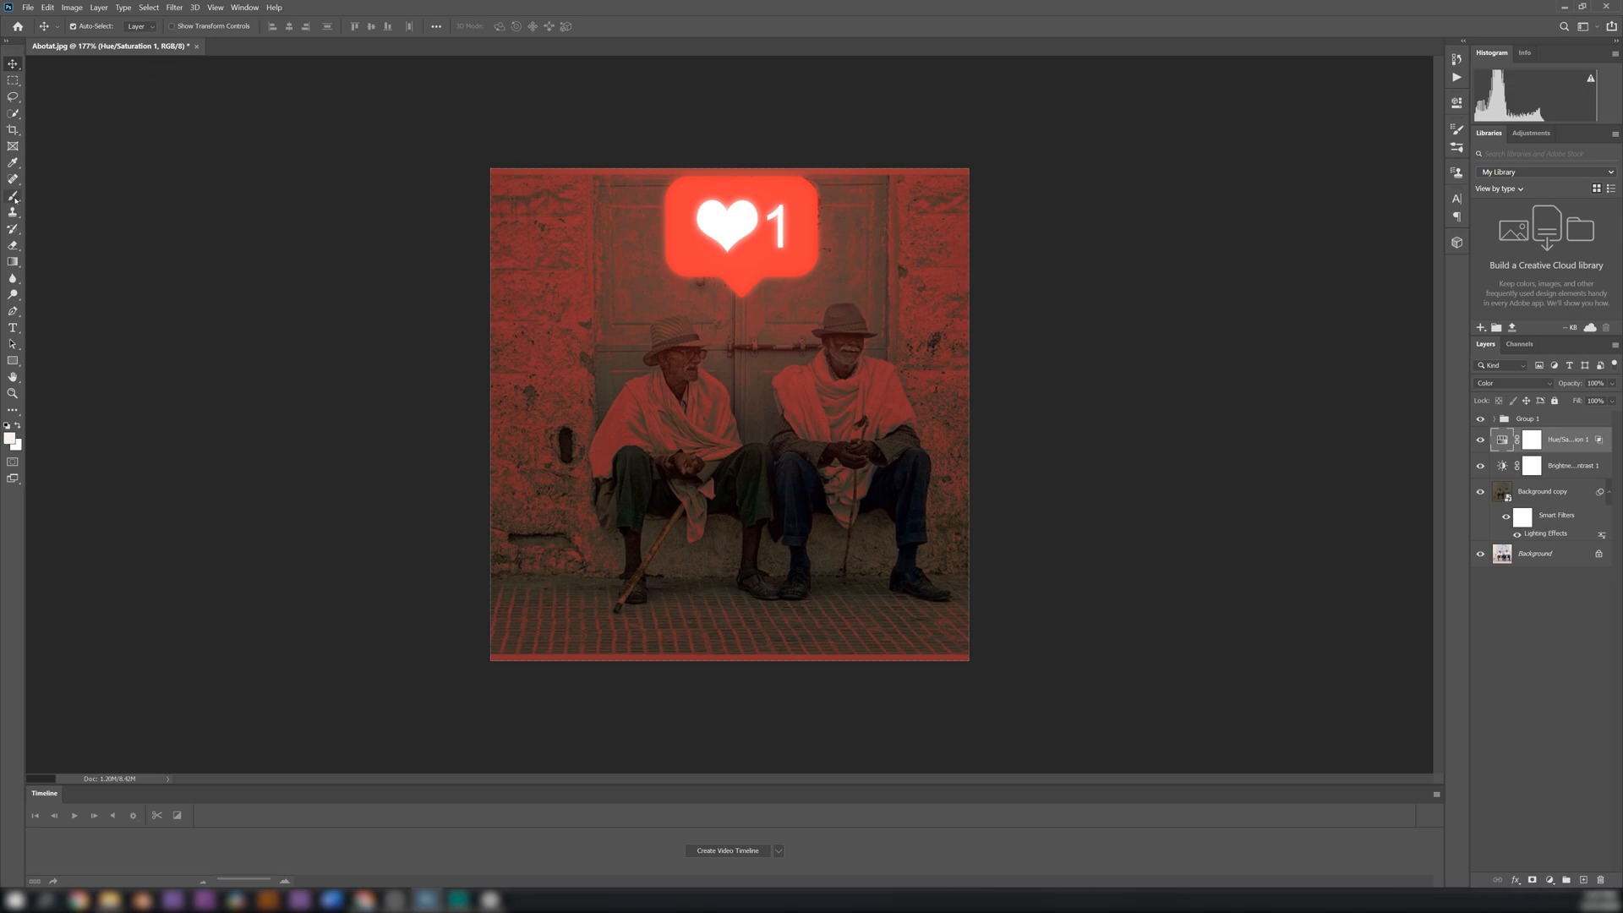
pyautogui.click(26, 159)
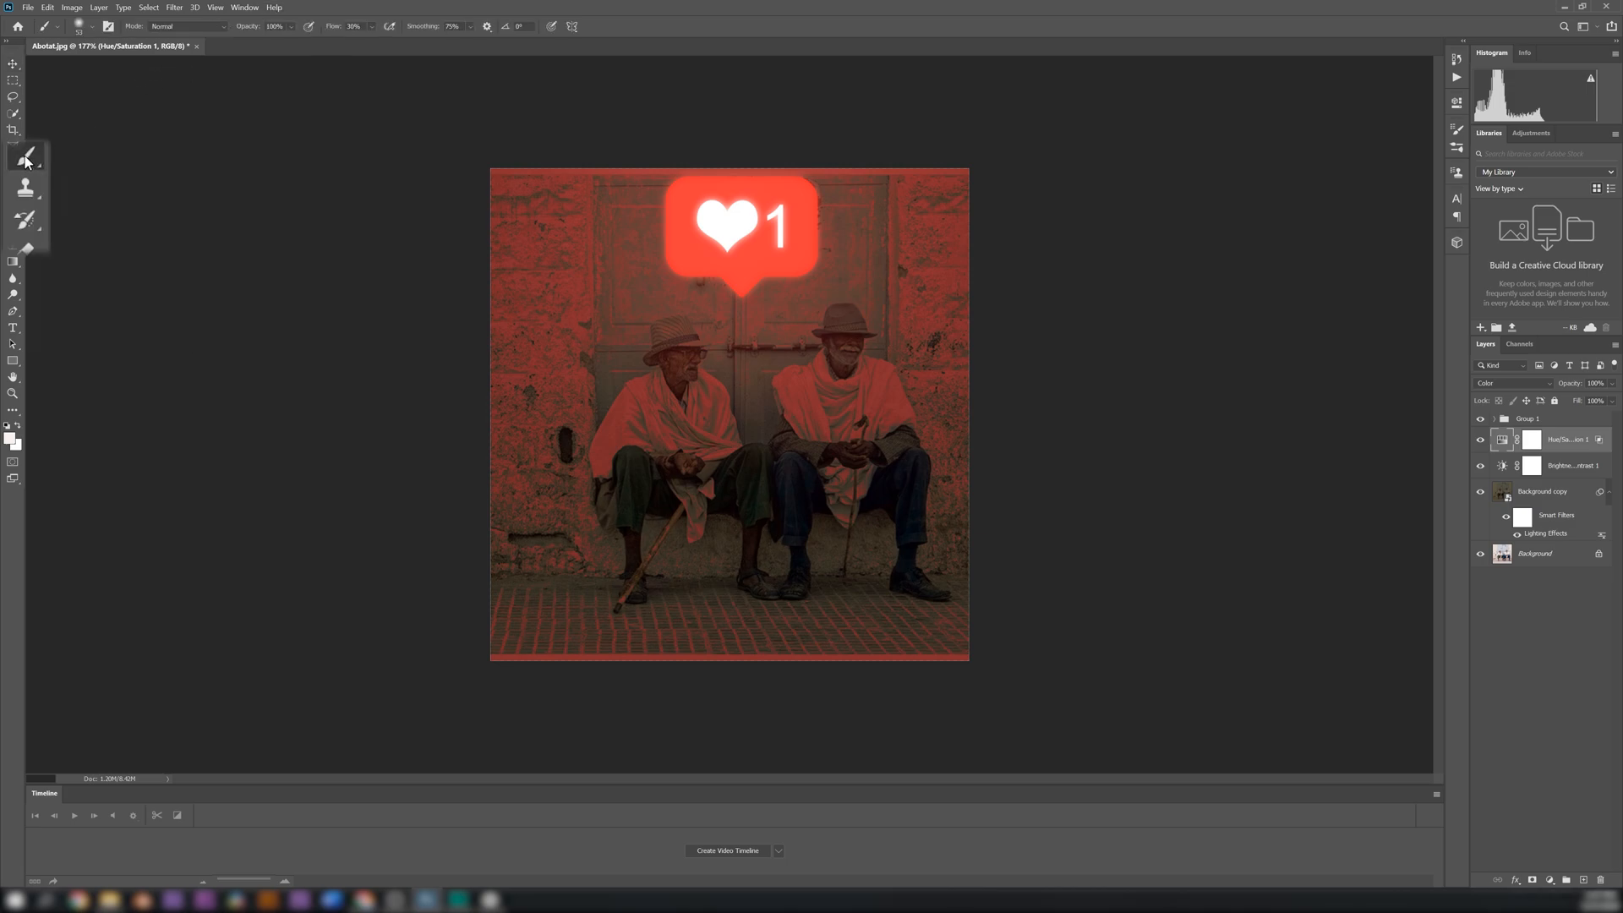
pyautogui.rightClick(26, 159)
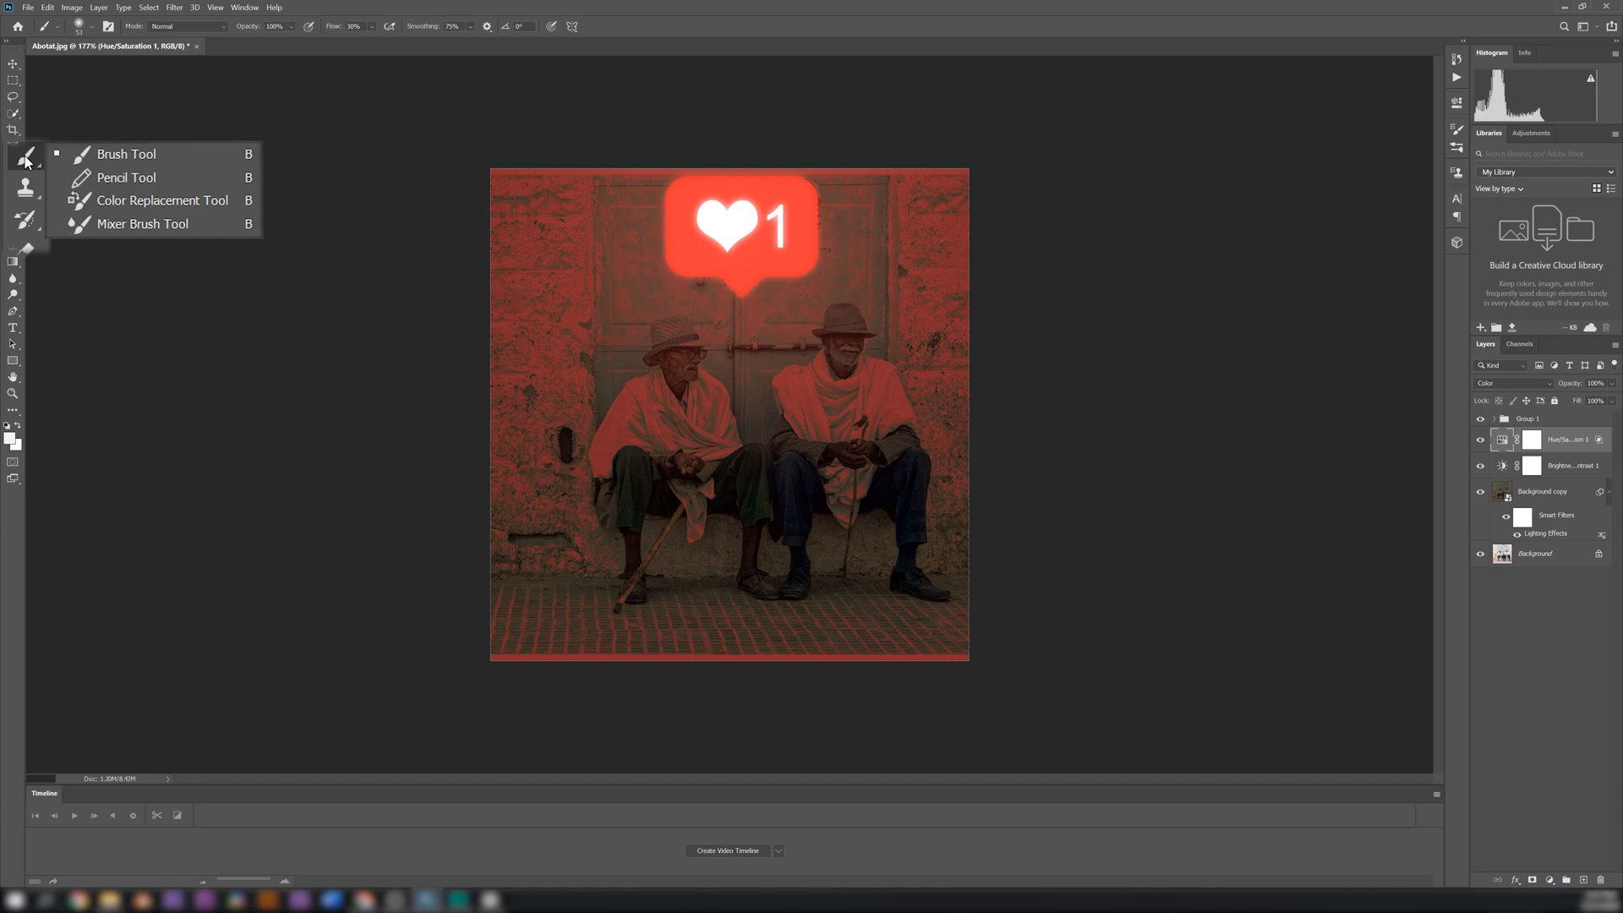
pyautogui.click(115, 156)
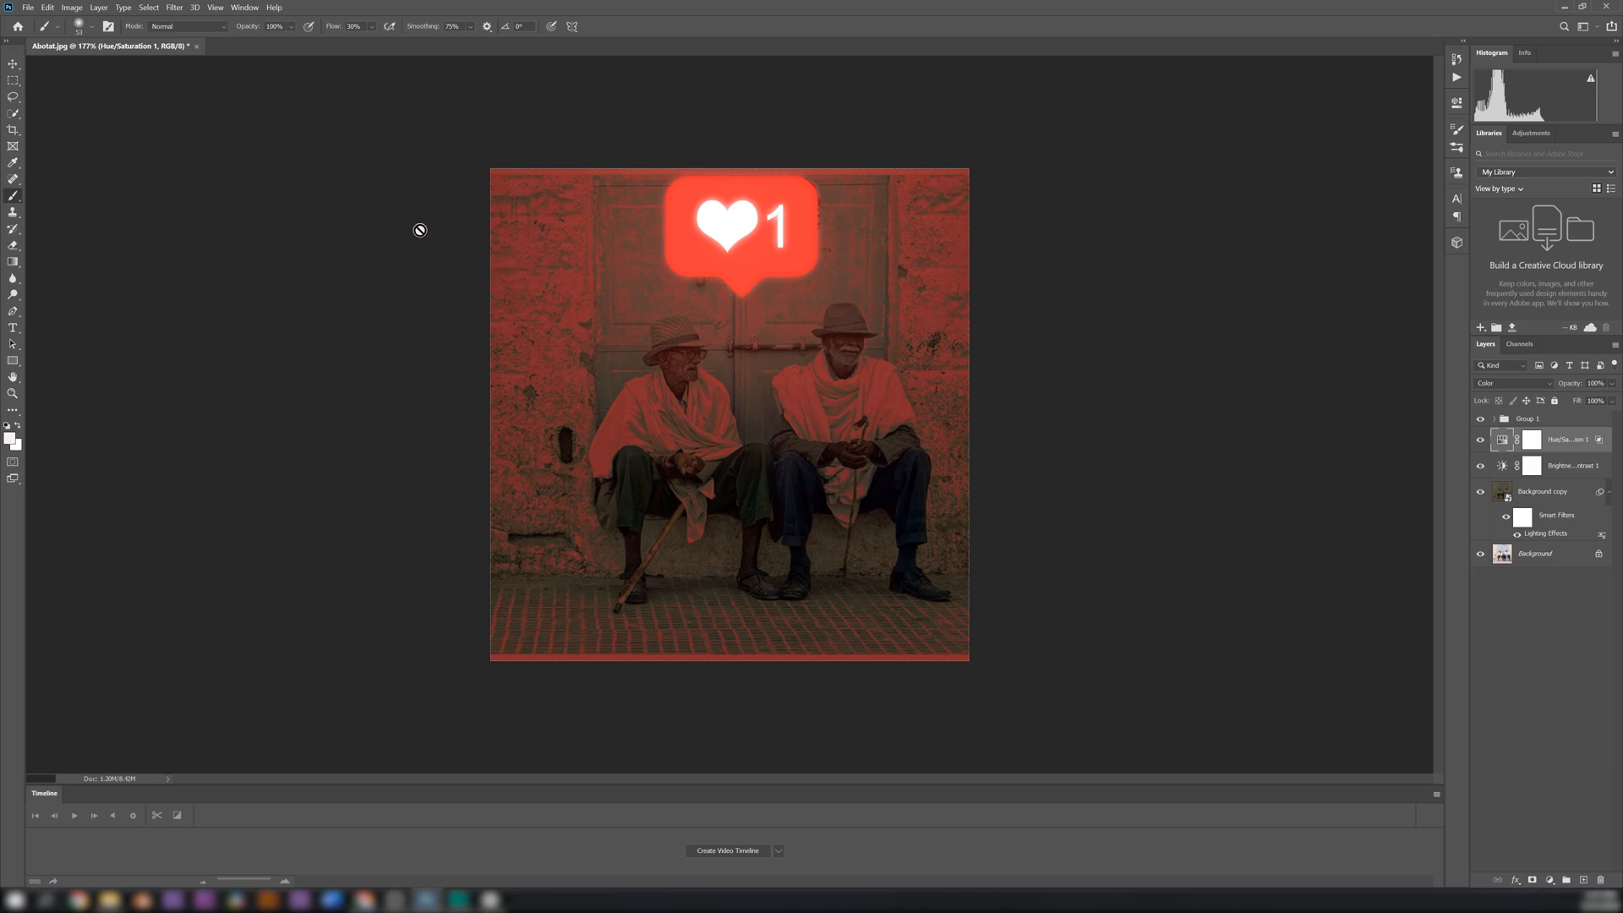
pyautogui.click(1531, 441)
# Choose the soft round brush with 0% hardness for painting on the Hue/Saturation mask
pyautogui.click(93, 27)
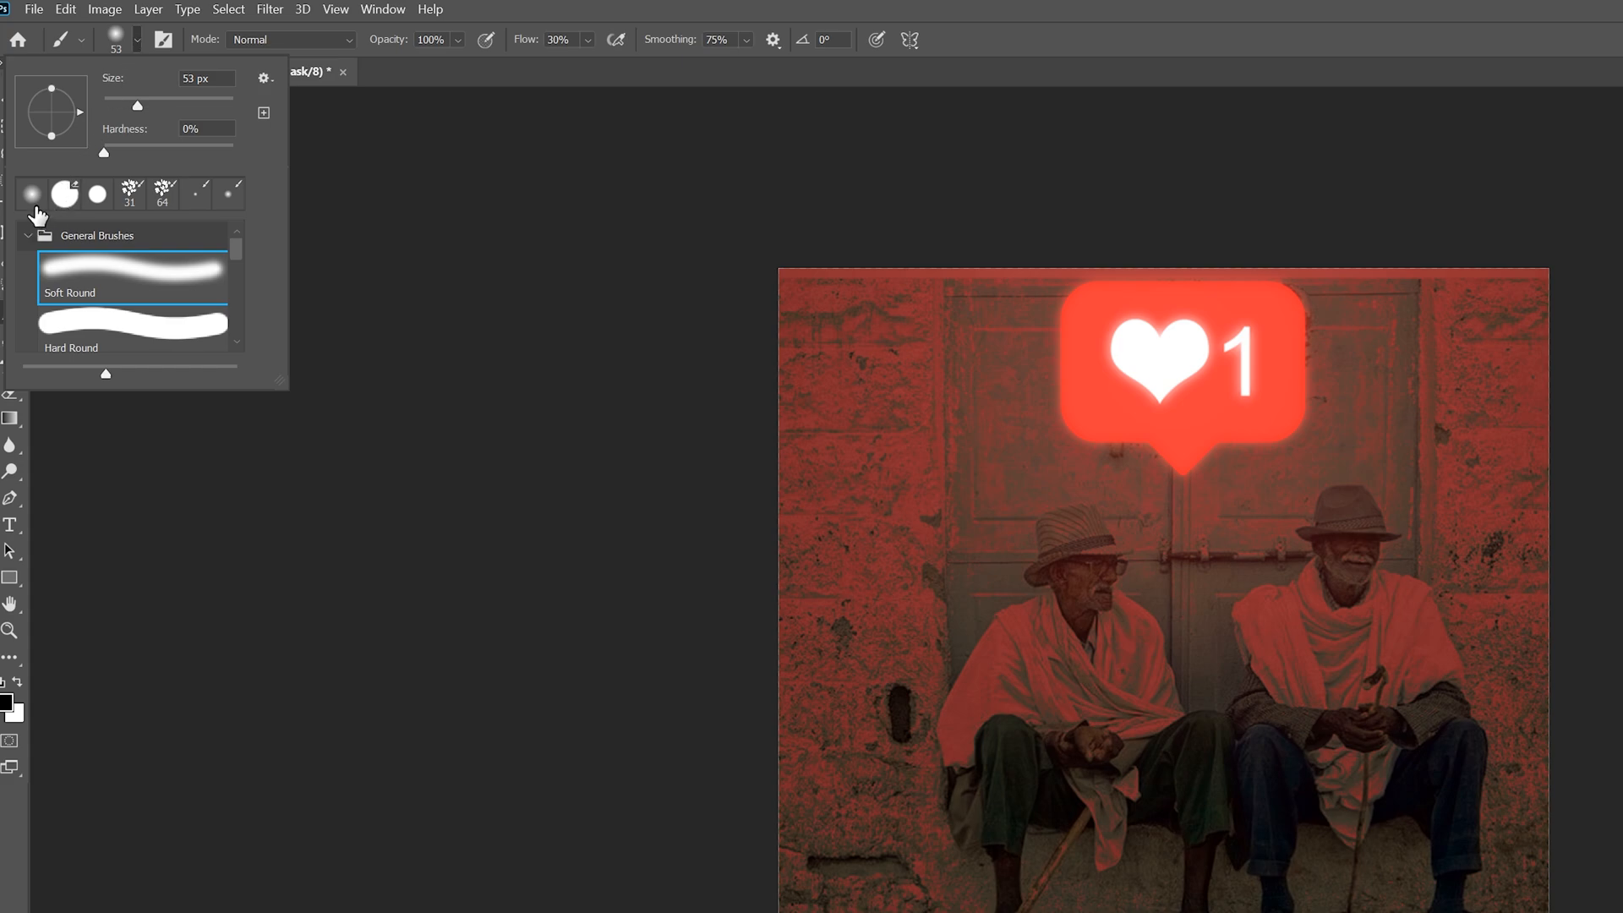
pyautogui.click(137, 39)
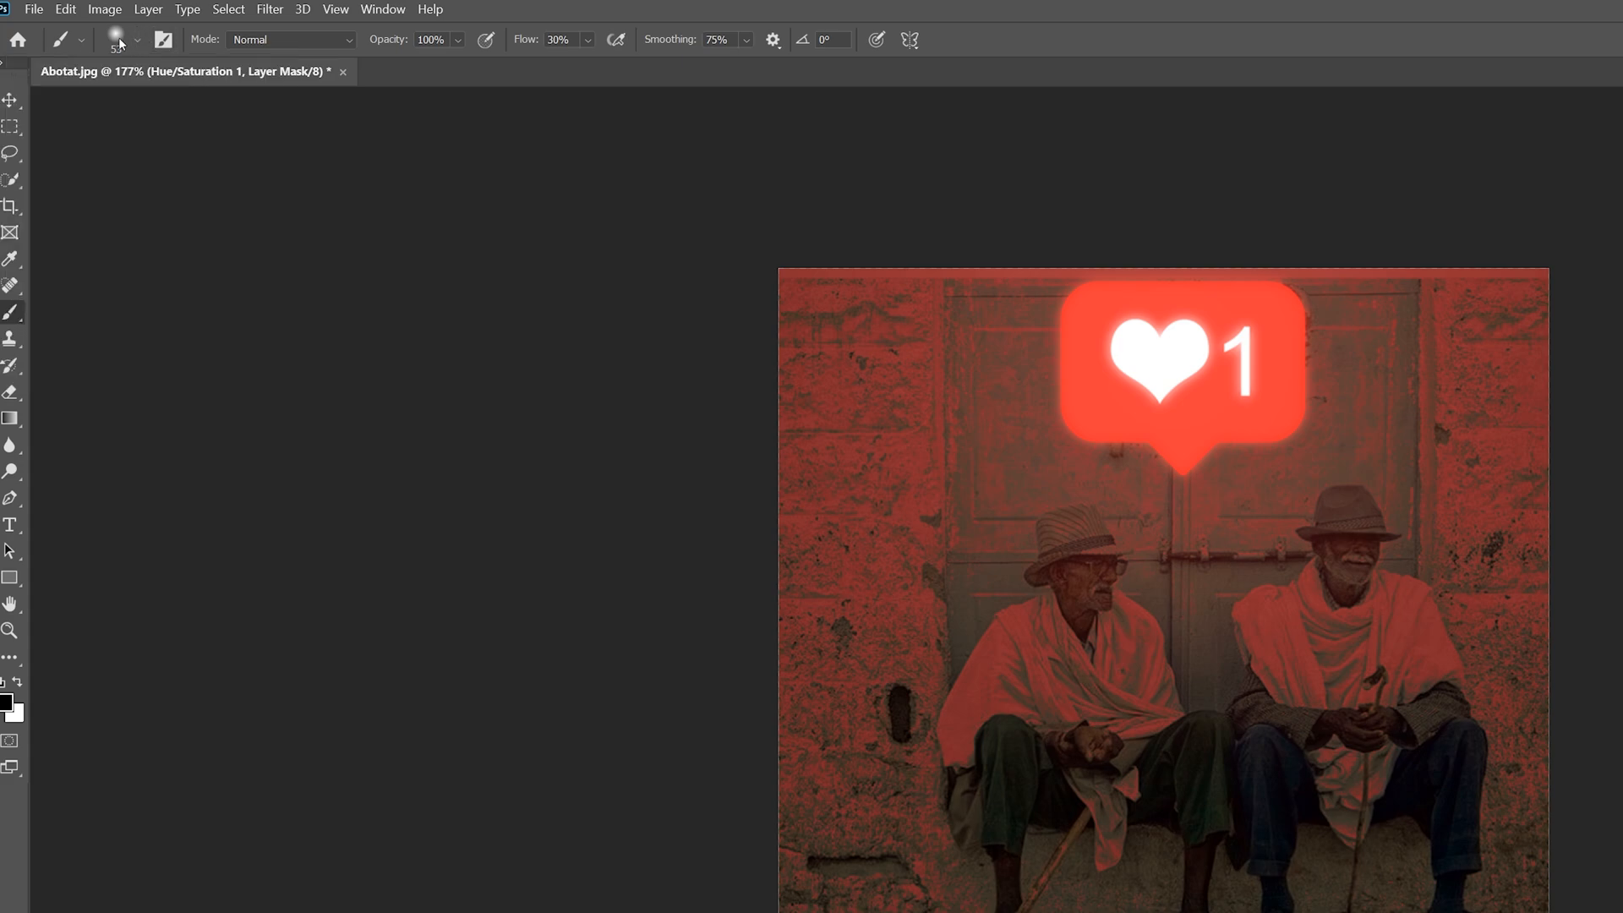
pyautogui.click(119, 39)
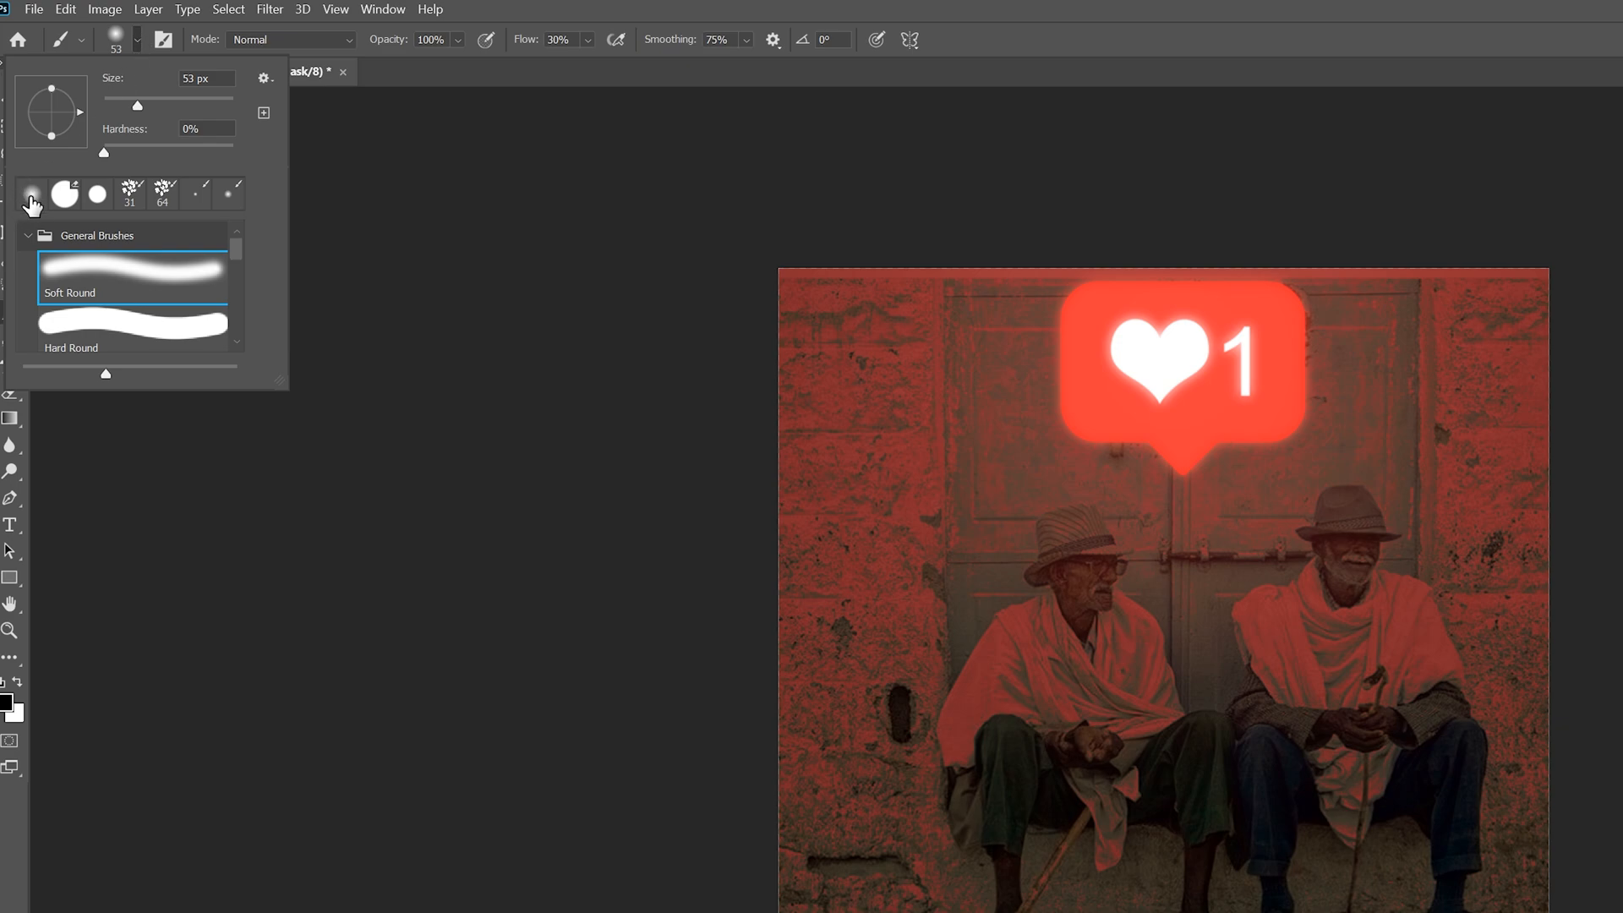
pyautogui.click(34, 201)
pyautogui.click(428, 60)
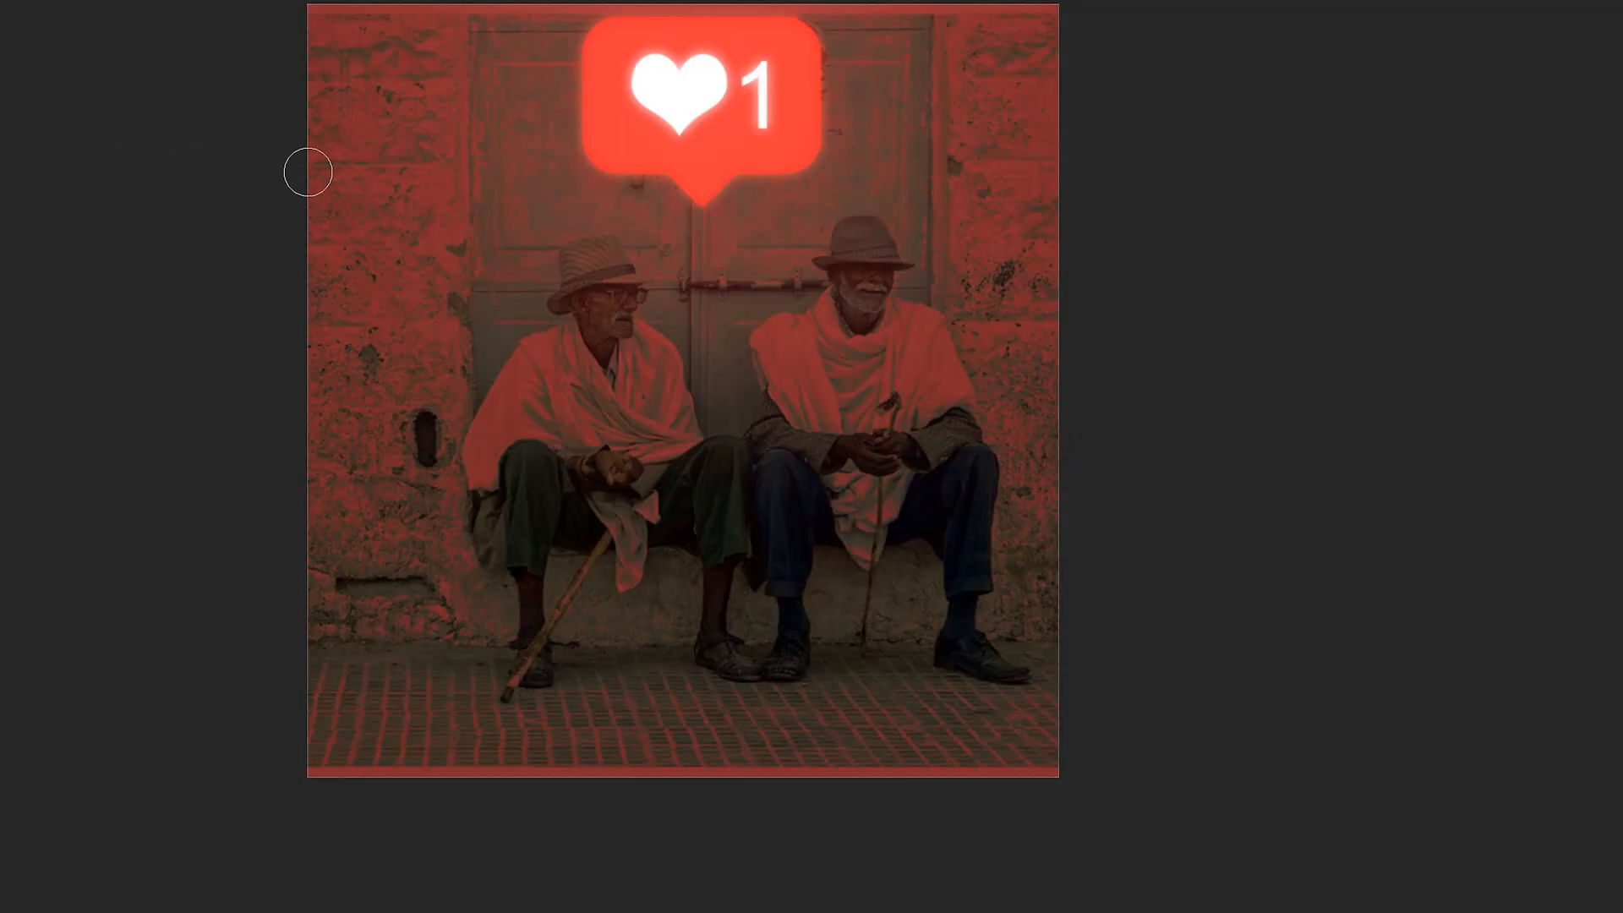
# Enlarge the soft brush and paint black on the Hue/Saturation mask along the photo's left wall edge to remove the red tint
pyautogui.rightClick(308, 172)
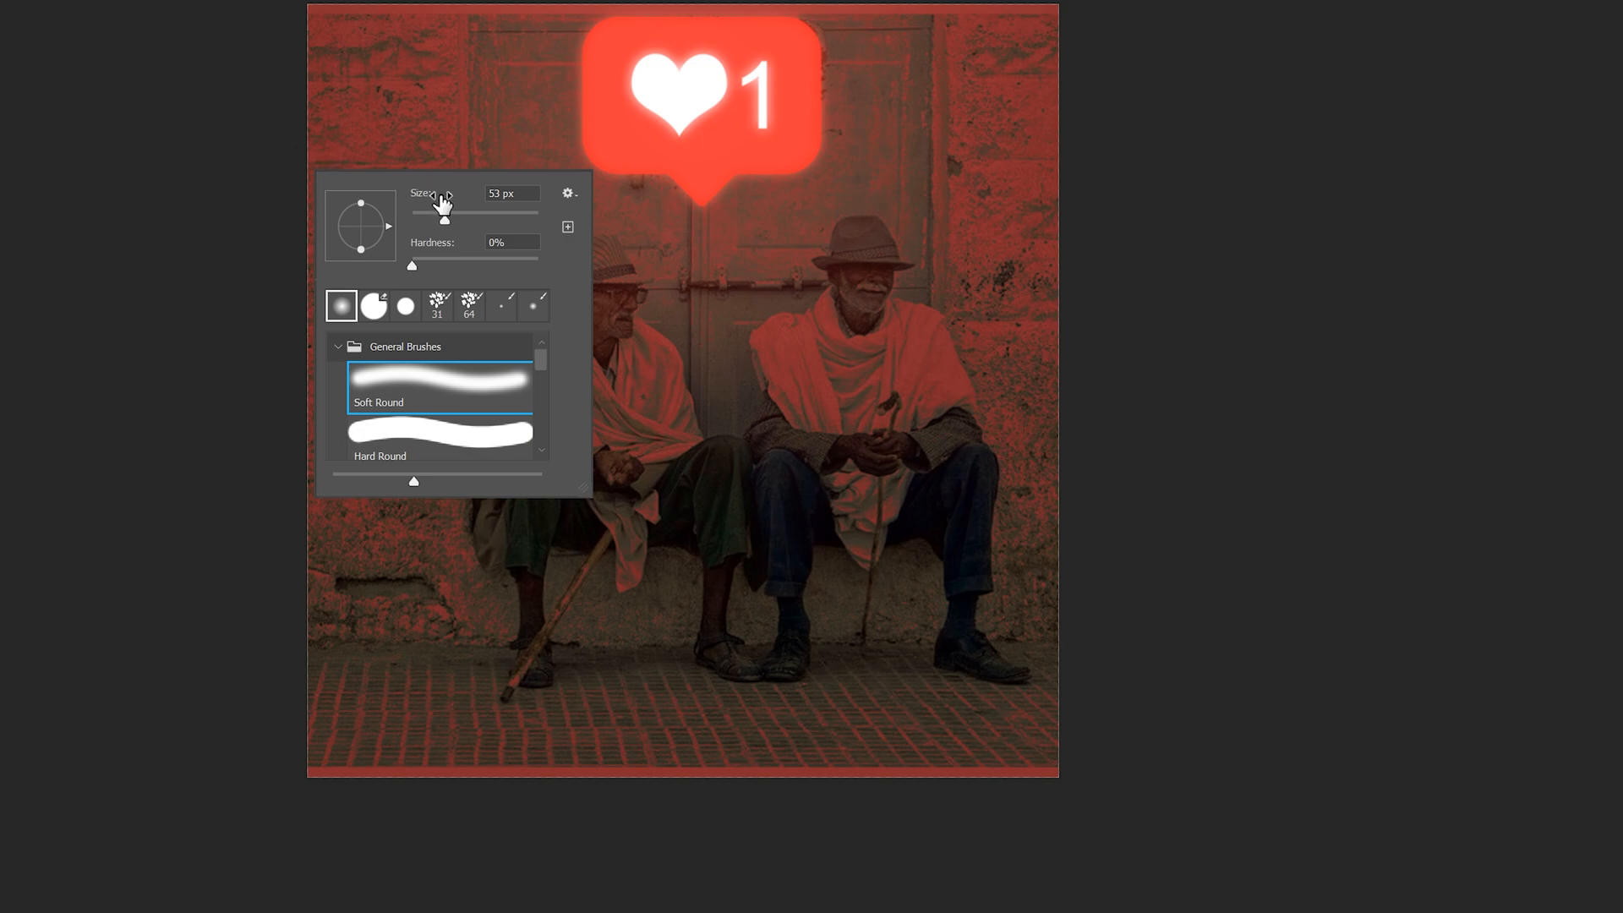
pyautogui.moveTo(469, 218); pyautogui.dragTo(459, 218)
pyautogui.press('Return')
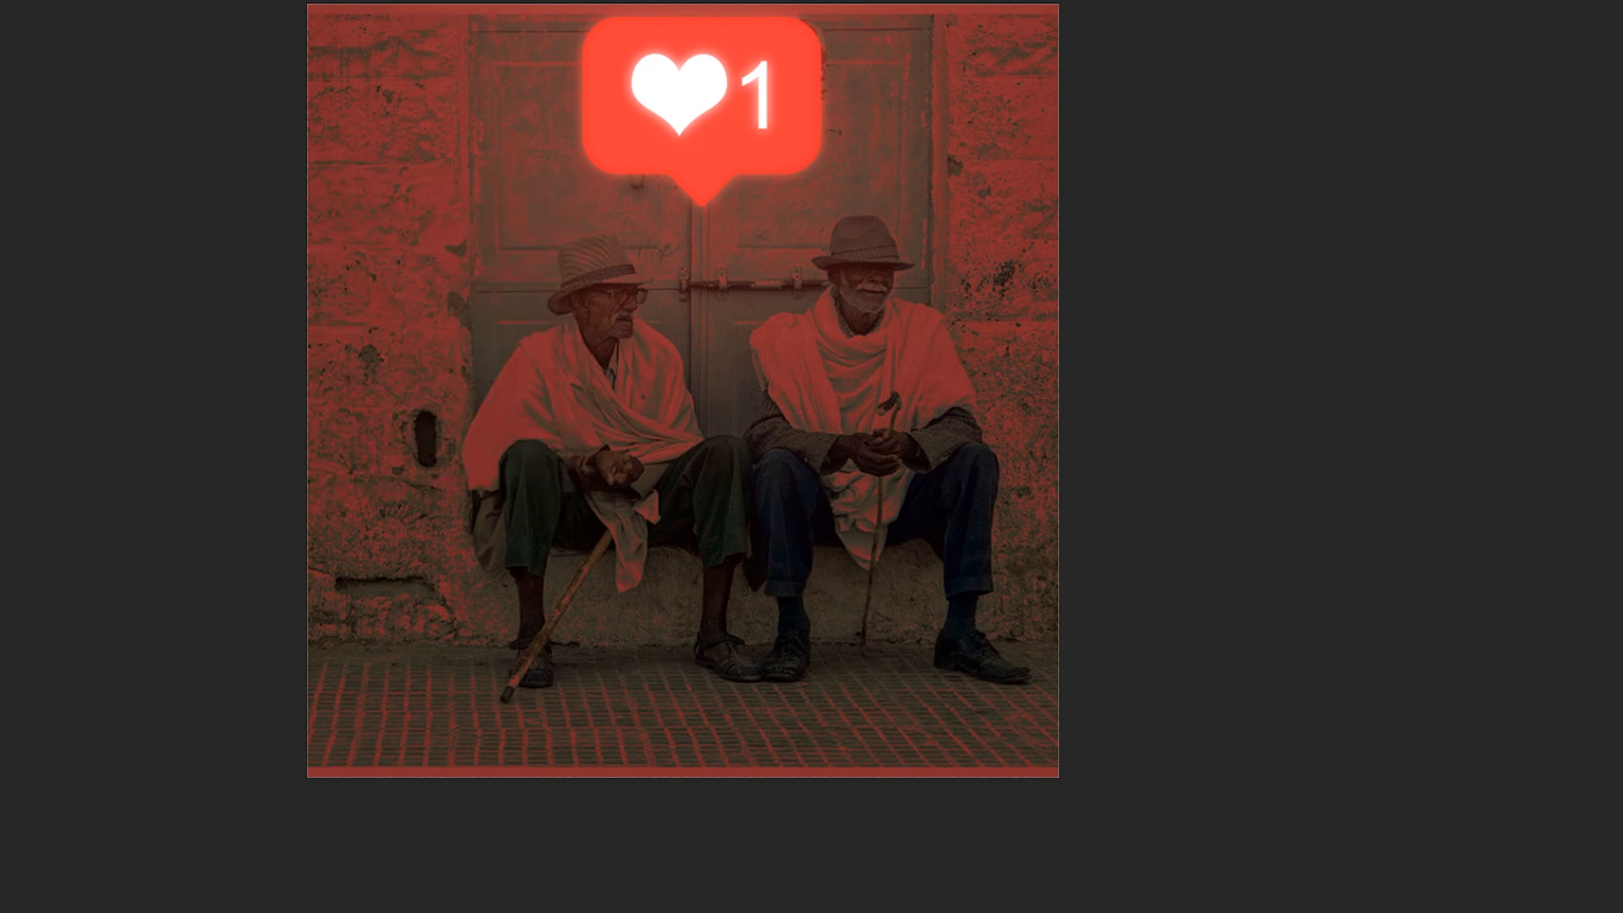
pyautogui.moveTo(354, 167)
pyautogui.mouseDown()
pyautogui.moveTo(344, 13)
pyautogui.moveTo(370, 0)
pyautogui.moveTo(358, 286)
pyautogui.mouseUp()
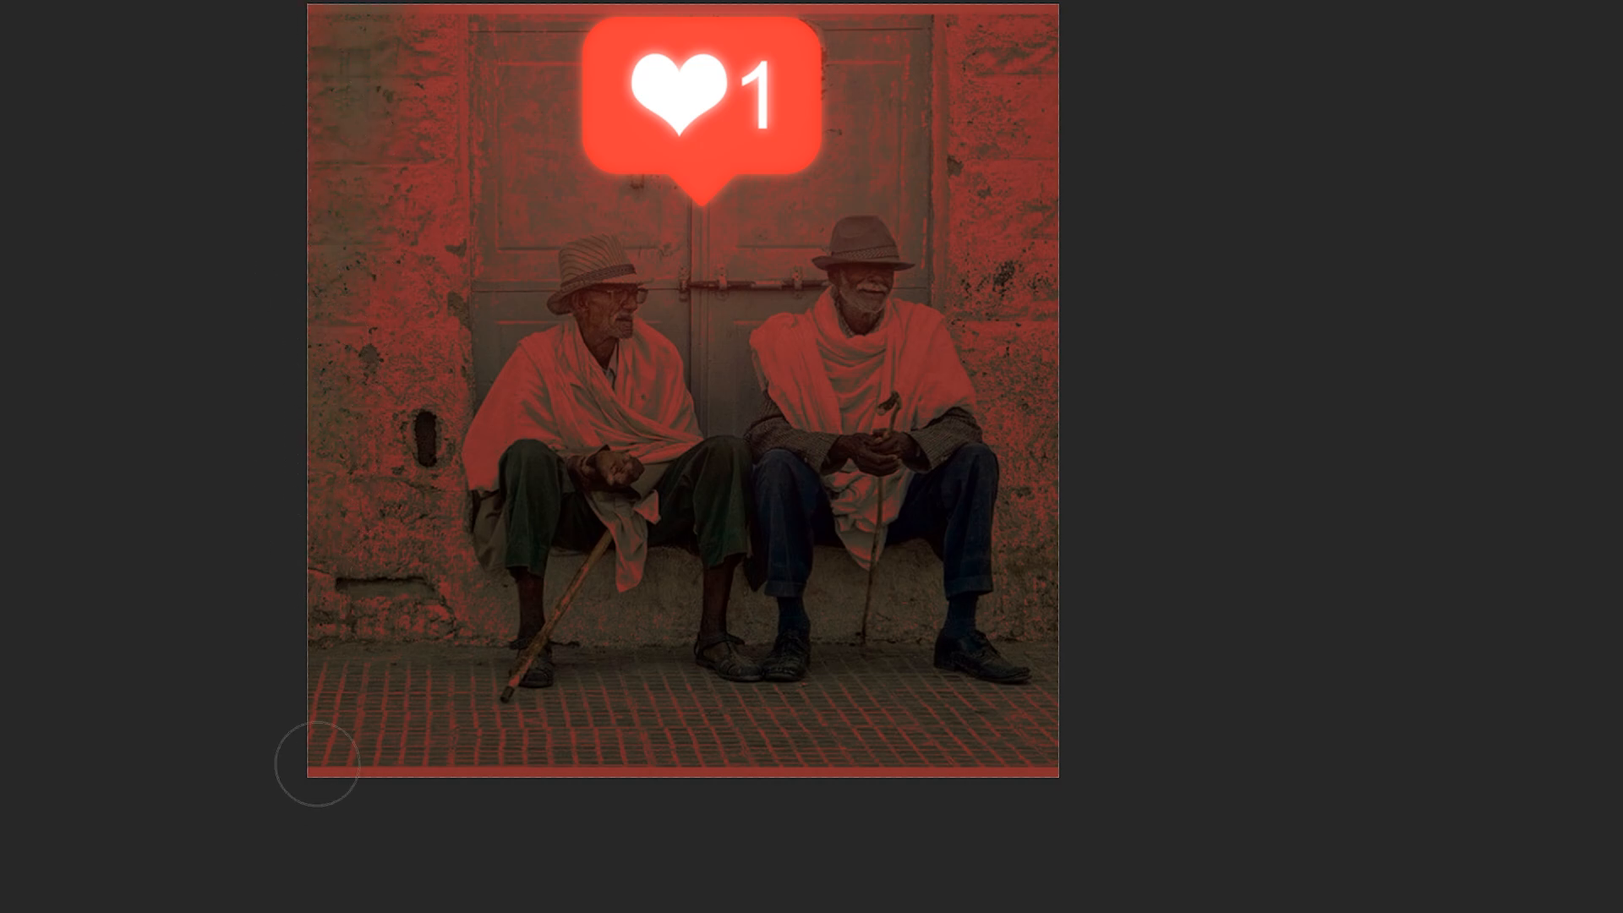